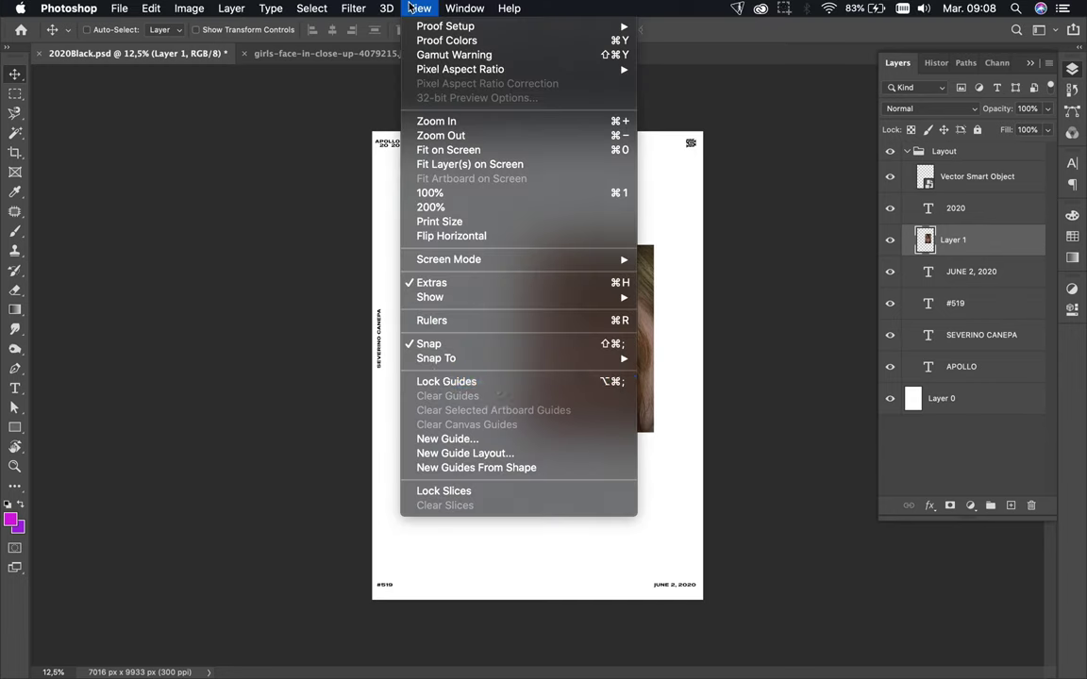
Add a guide layout grid with 40 px column and row gutters
left_click(497, 453)
double_click(531, 418)
type("40")
double_click(646, 418)
type("40")
left_click(733, 307)
Check the snapping options, then move the portrait photo down the poster
left_click(419, 8)
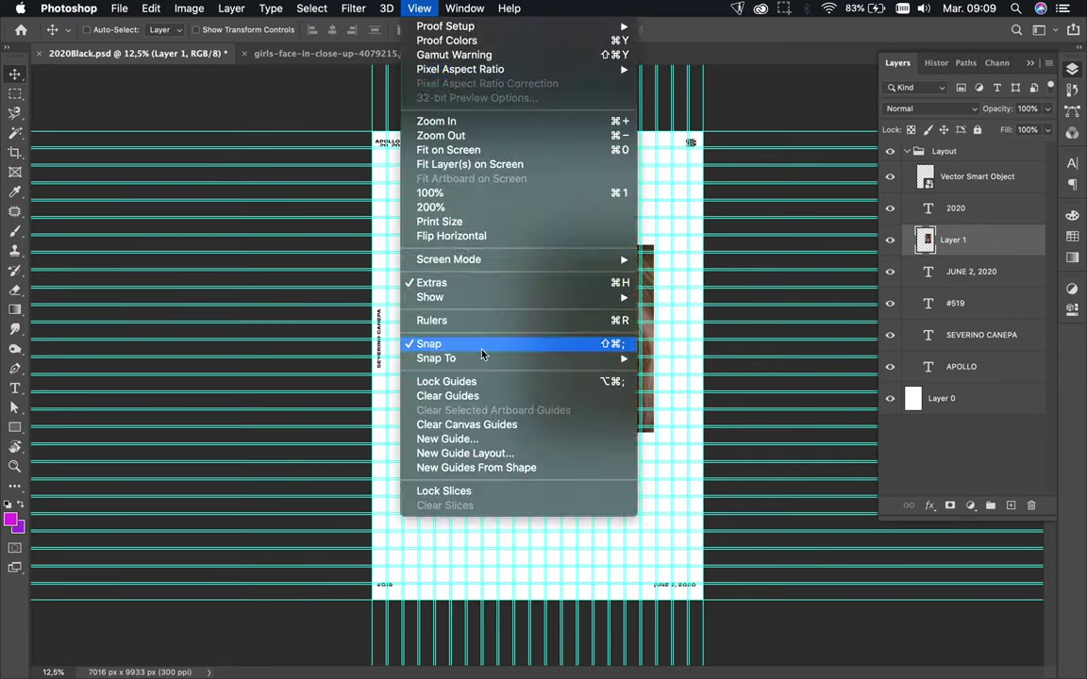
key("Escape")
scroll(520, 310, "up", 2)
left_click_drag(520, 309, 553, 323)
scroll(582, 364, "up", 3)
scroll(582, 364, "up", 2)
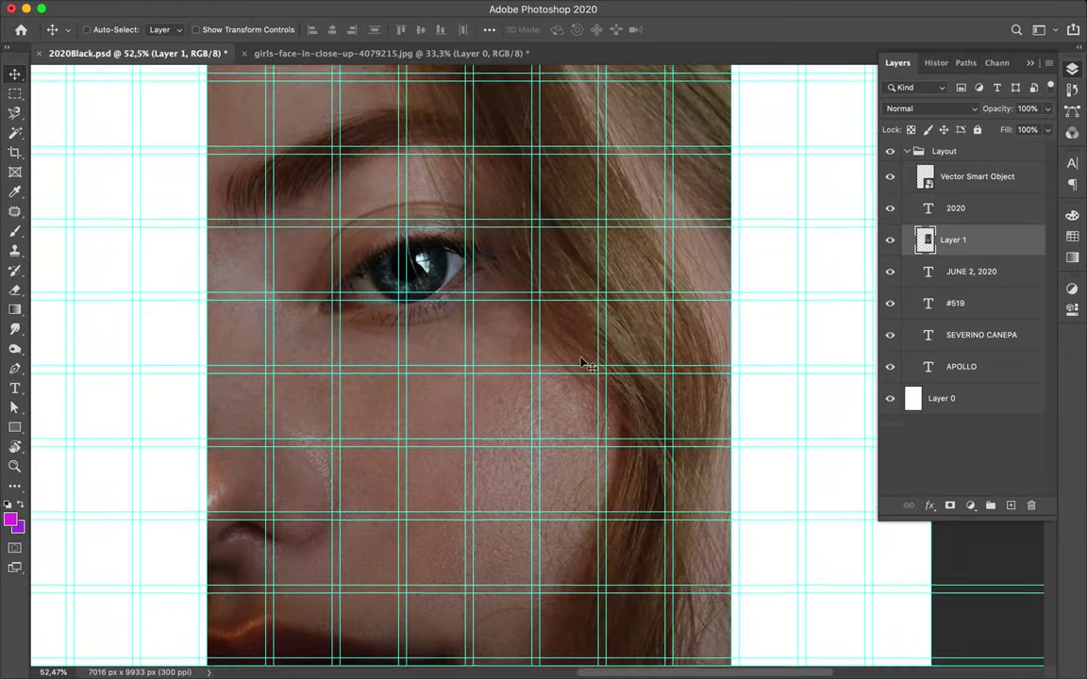
scroll(582, 364, "down", 2)
scroll(583, 364, "down", 3)
mouse_move(582, 364)
left_mouse_down()
mouse_move(622, 574)
mouse_move(483, 276)
mouse_move(651, 283)
left_mouse_up()
Shrink a photo copy to about half and place it at the poster's top edge
key("ctrl+t")
mouse_move(692, 369)
left_mouse_down()
mouse_move(638, 321)
mouse_move(628, 276)
left_mouse_up()
scroll(592, 81, "up", 2)
left_click_drag(595, 377, 581, 222)
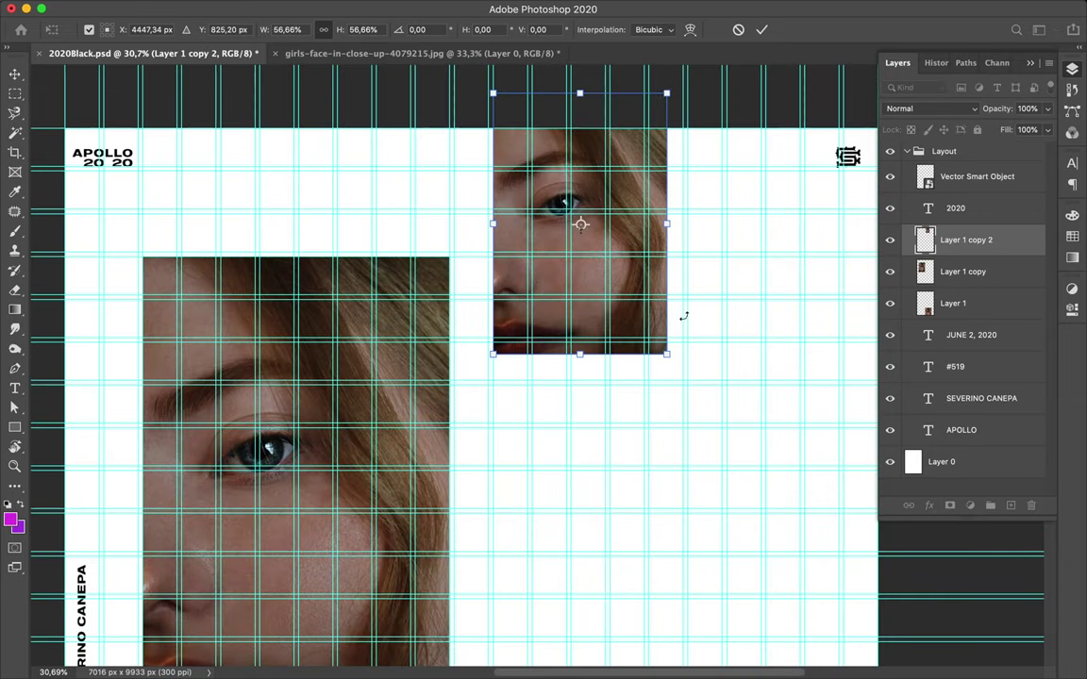
left_click_drag(667, 352, 649, 321)
left_click_drag(613, 283, 606, 179)
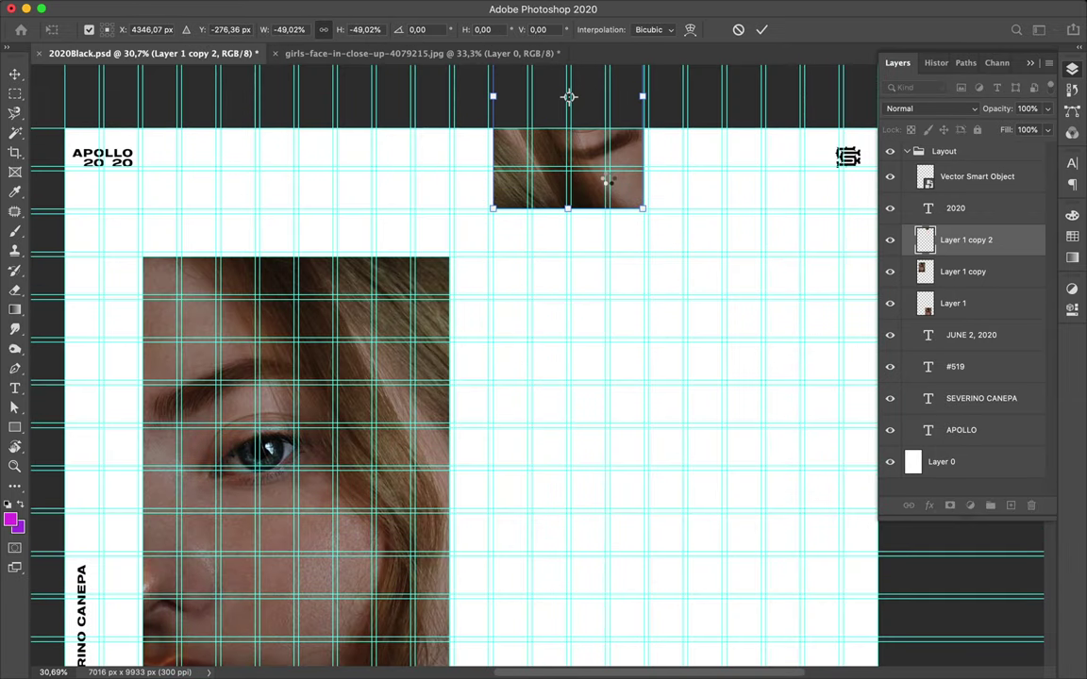
key("Return")
Move the three photo layers beneath the text layers
scroll(625, 186, "down", 3)
scroll(711, 522, "down", 3)
left_click(953, 303, "shift")
left_click_drag(969, 258, 969, 451)
scroll(647, 434, "up", 5)
scroll(647, 434, "up", 3)
Hide the guide grid and sample a colour from the eye with the Eyedropper
key("ctrl+semicolon")
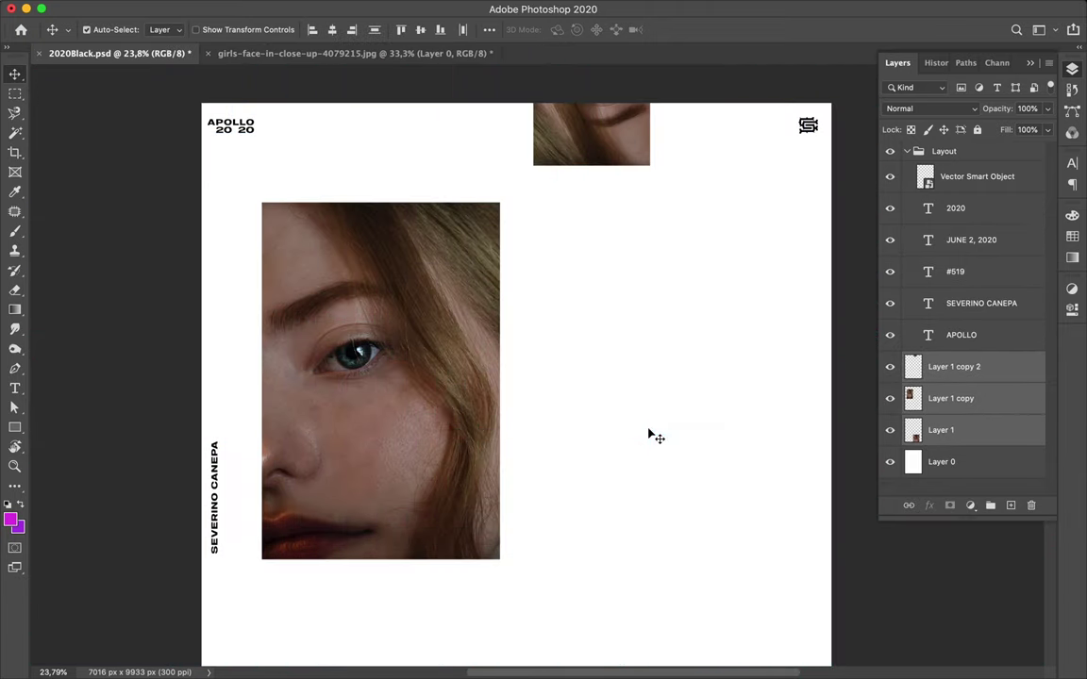
key("i")
left_click(356, 354)
Sample a light and then a darker colour from the iris
scroll(306, 351, "up", 5)
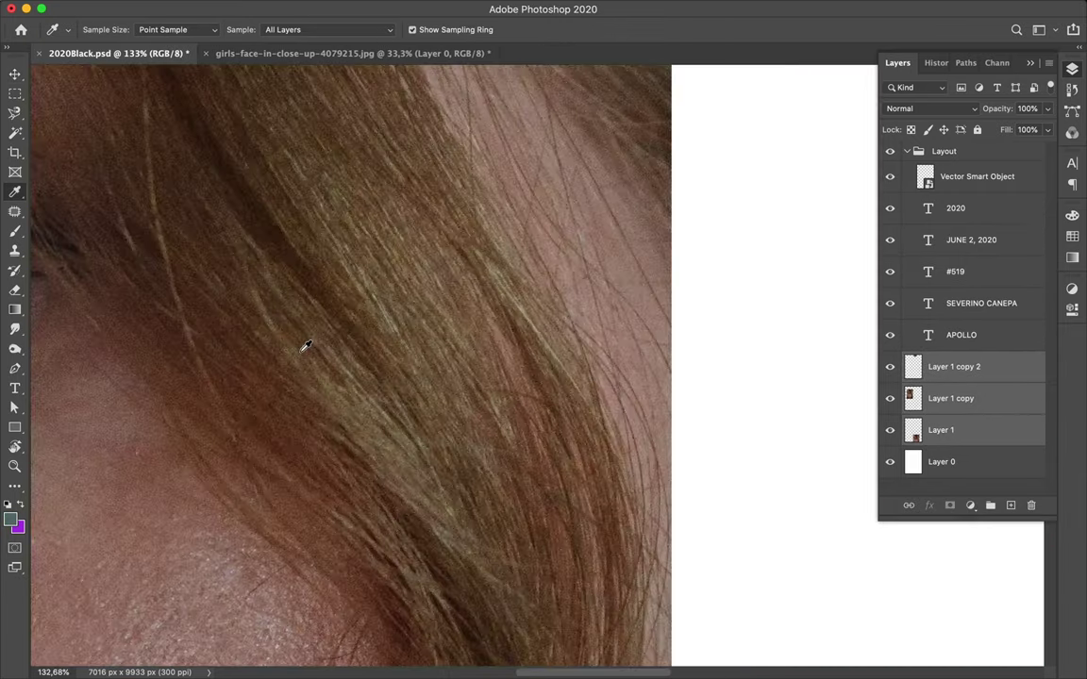
scroll(311, 347, "up", 4)
scroll(320, 378, "up", 4)
left_click(371, 448)
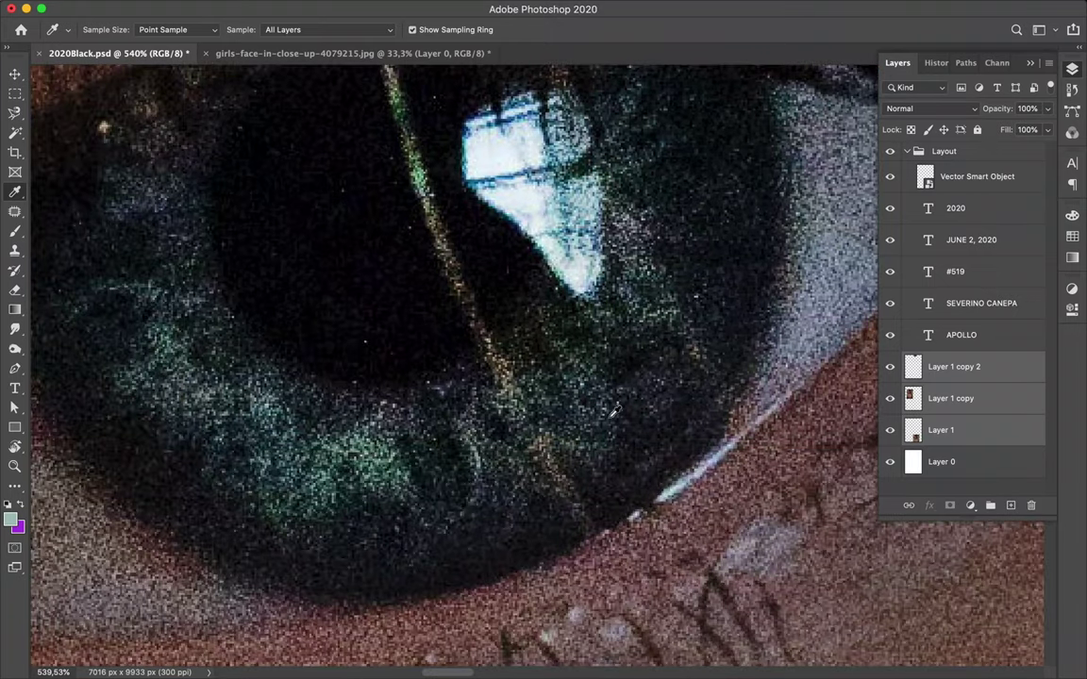
left_click(180, 219)
Draw a full-poster rectangle beneath the photos and fill it mint green
scroll(188, 226, "down", 2)
scroll(264, 250, "down", 4)
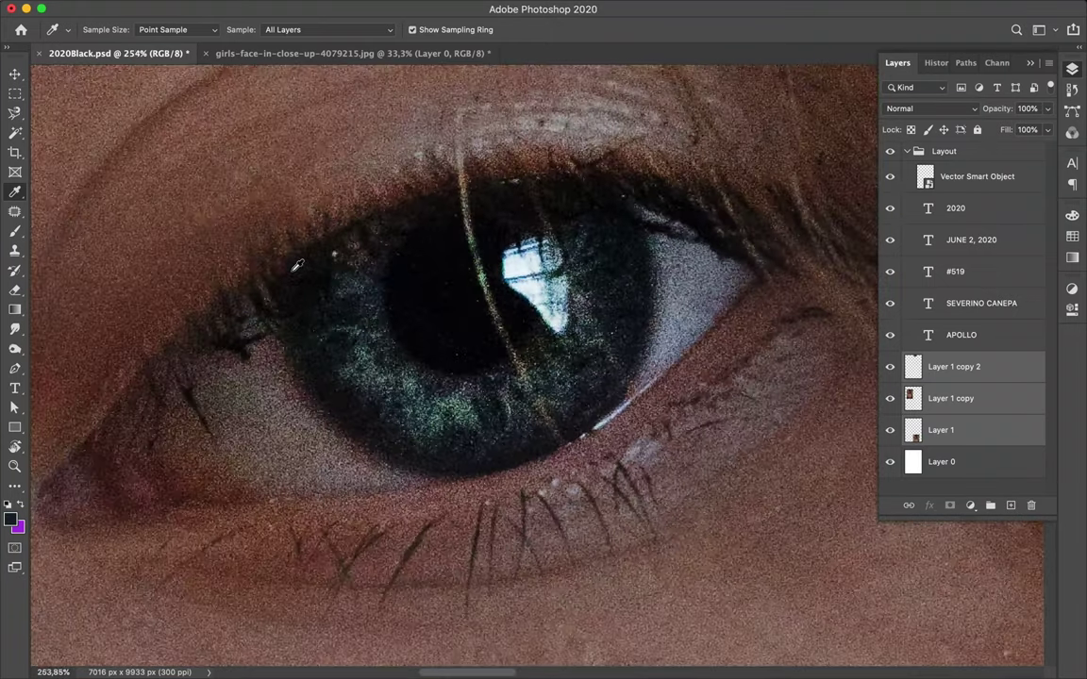
scroll(298, 266, "down", 4)
scroll(298, 265, "down", 8)
key("u")
scroll(366, 111, "down", 2)
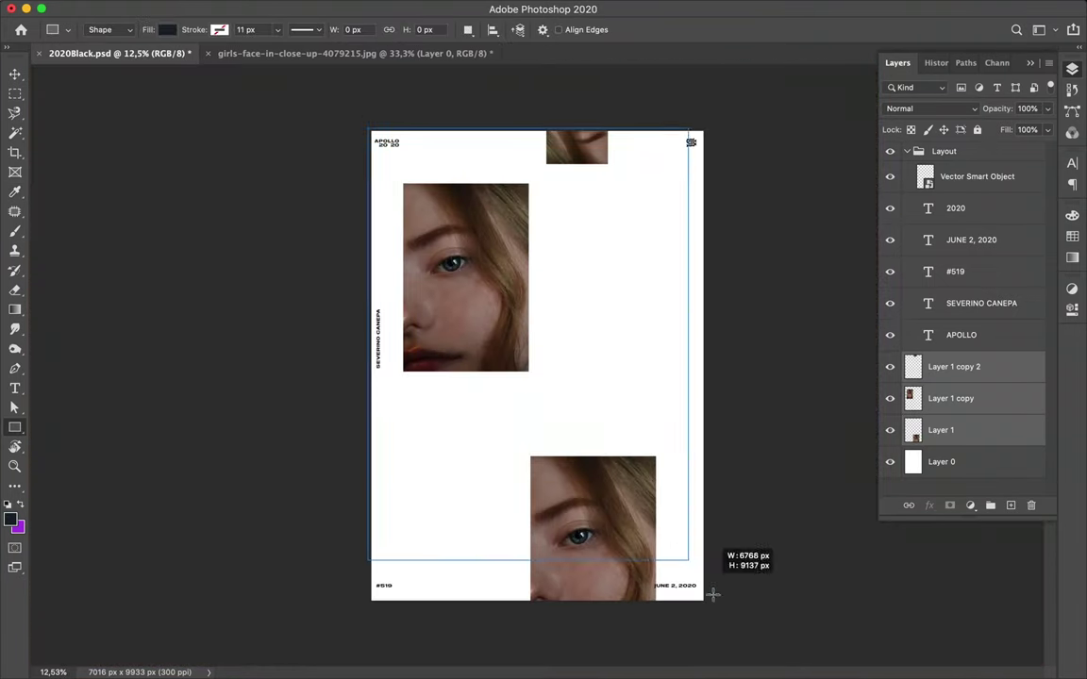
left_click_drag(707, 616, 707, 606)
left_click_drag(948, 366, 953, 446)
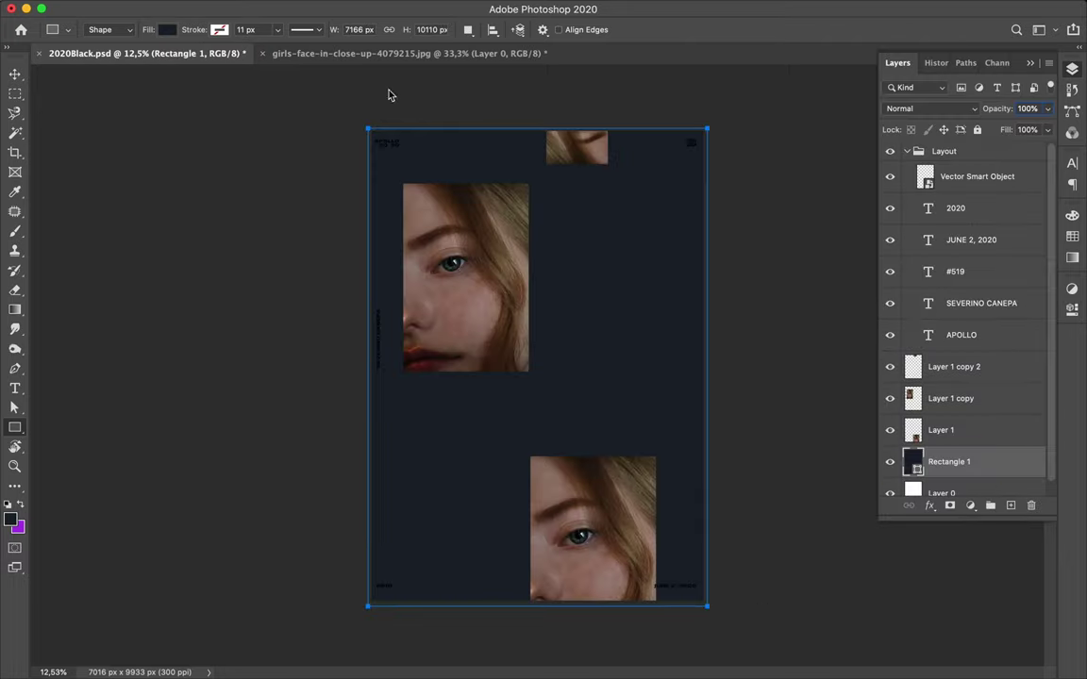
left_click(167, 29)
left_click(87, 110)
Select the layers from the Vector Smart Object down to APOLLO
key("v")
left_click(962, 335)
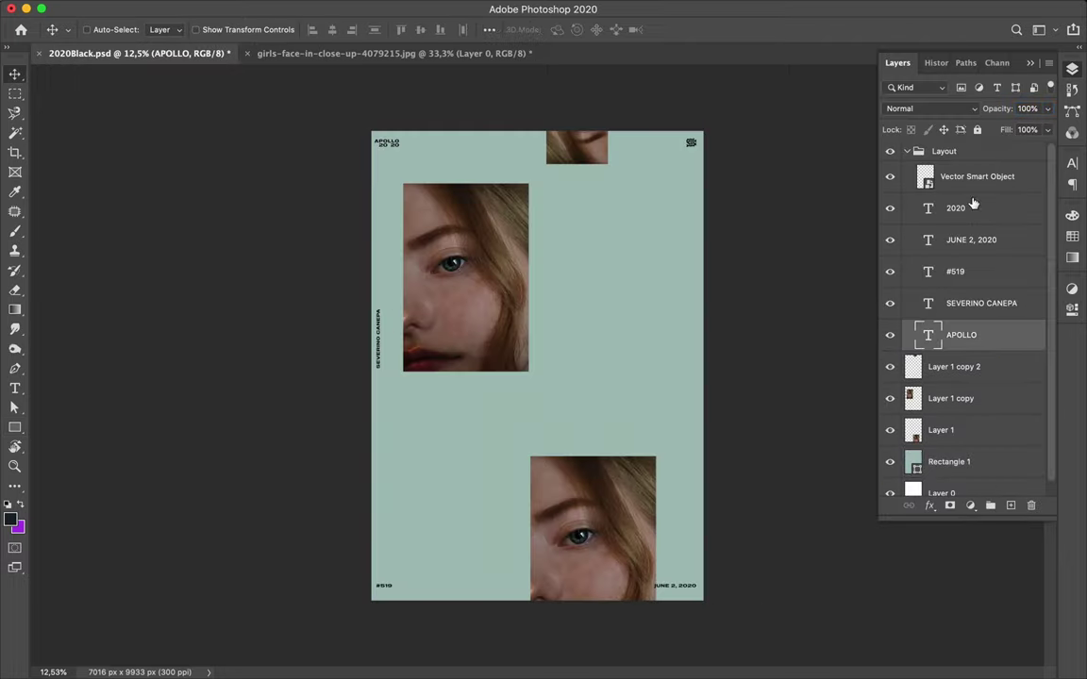
left_click(977, 176, "shift")
key("t")
left_click(615, 29)
Add a new empty Layer 2 and delete the Vector Smart Object layer
left_click(995, 439)
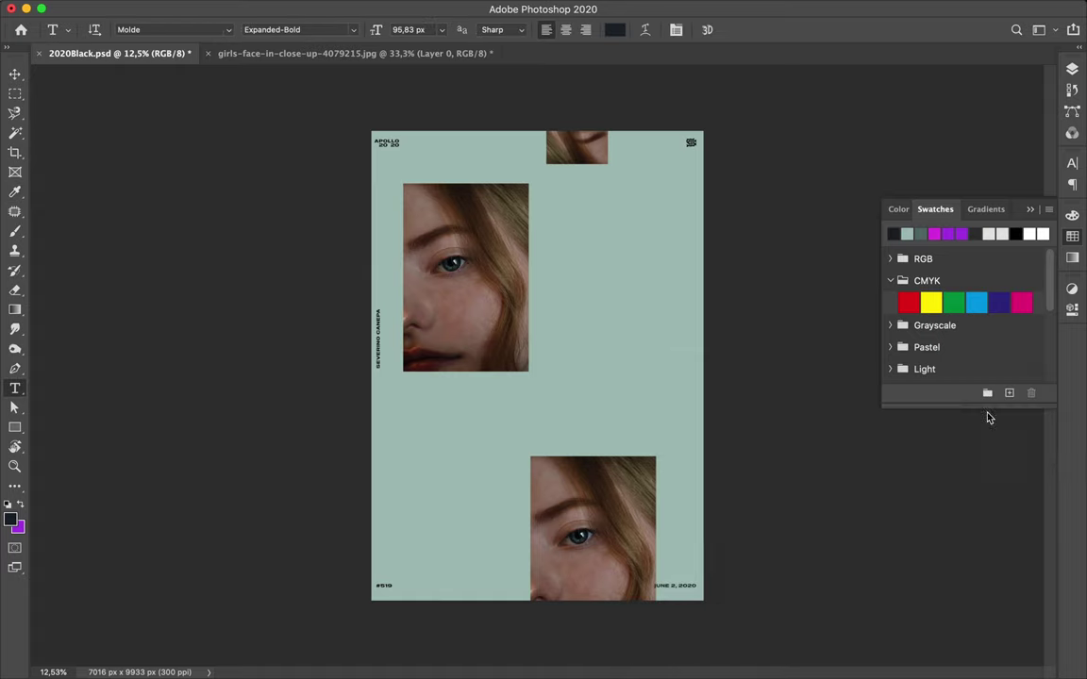
key("ctrl+shift+alt+n")
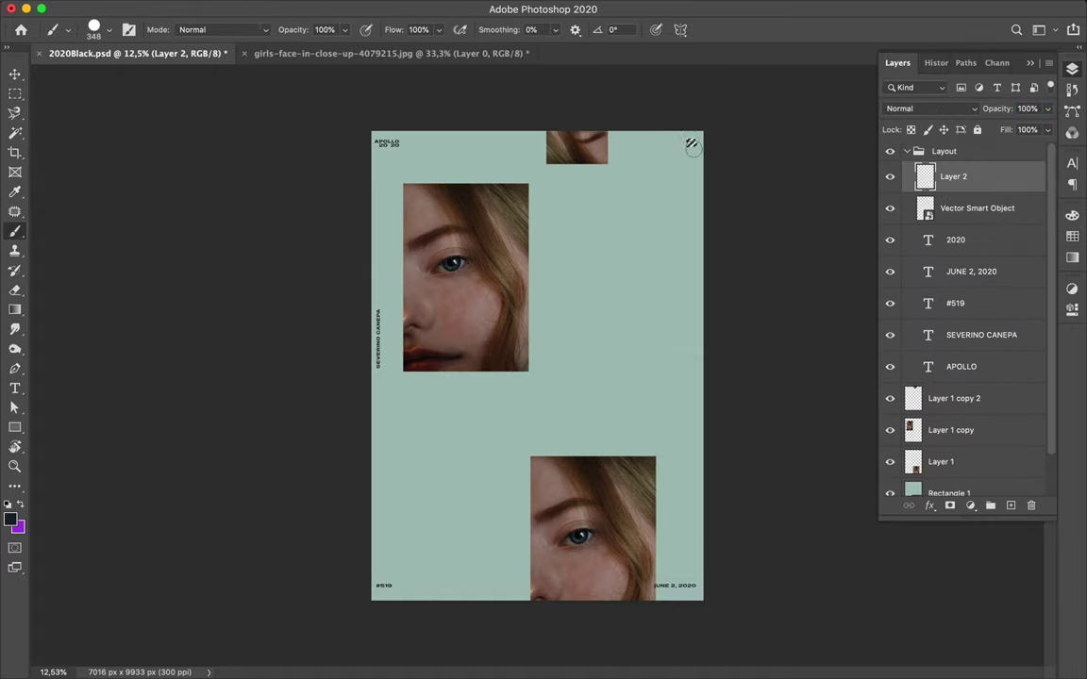
left_click(979, 206)
key("m")
key("Delete")
Type the word BLUE to the right of the upper portrait
key("v")
scroll(498, 213, "up", 3)
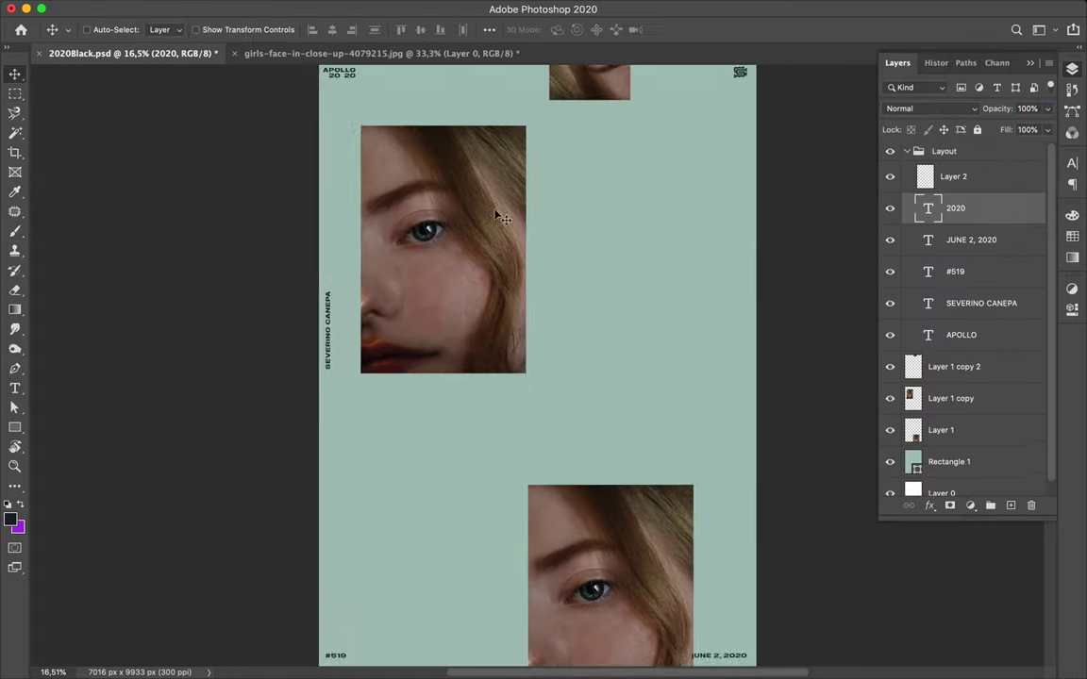
scroll(497, 215, "down", 2)
key("t")
left_click(546, 237)
type("BLUE")
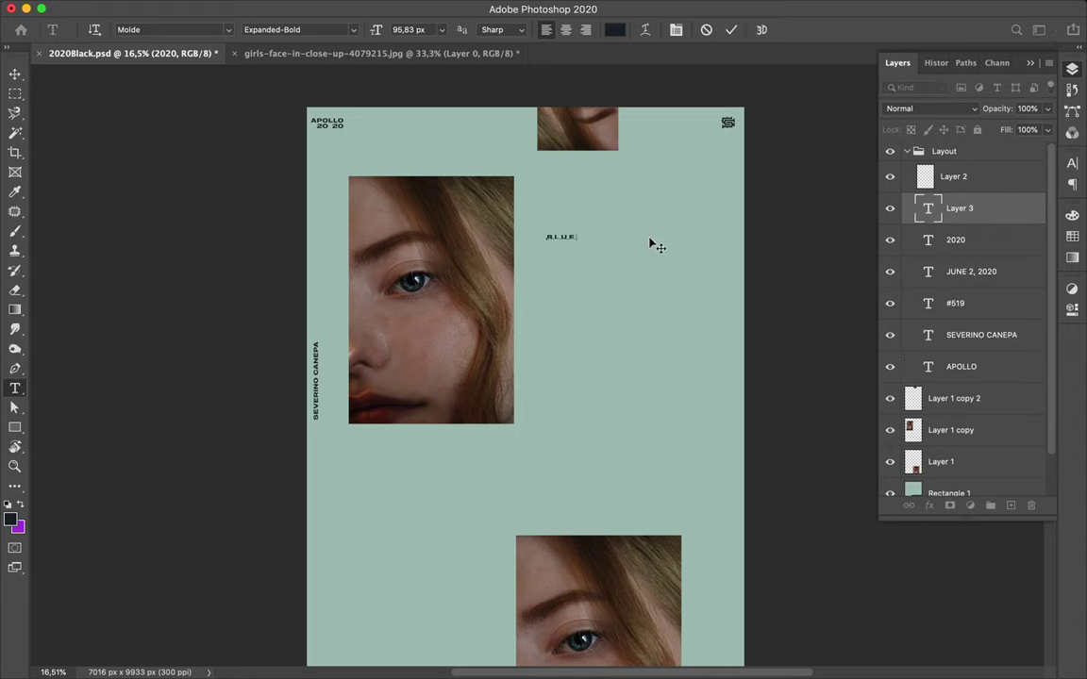
key("ctrl+t")
key("Return")
Nudge the upper portrait up-left, hide the guides, and select the BLUE layer
key("v")
mouse_move(591, 572)
left_mouse_down()
mouse_move(566, 595)
mouse_move(526, 572)
left_mouse_up()
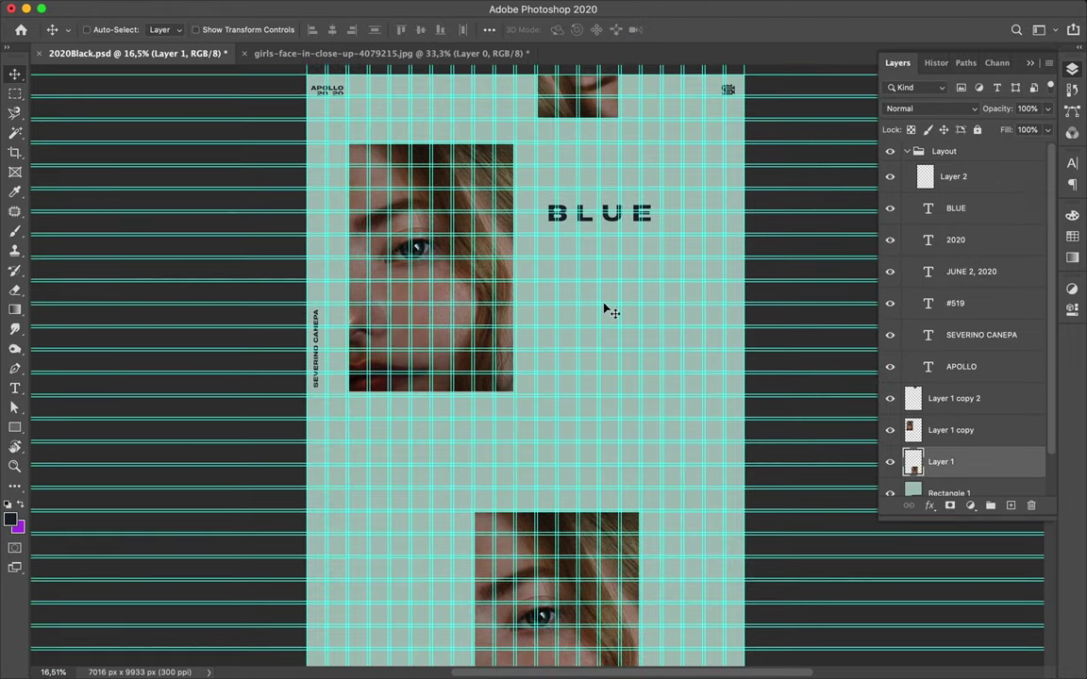
key("ctrl+'")
left_click(956, 207)
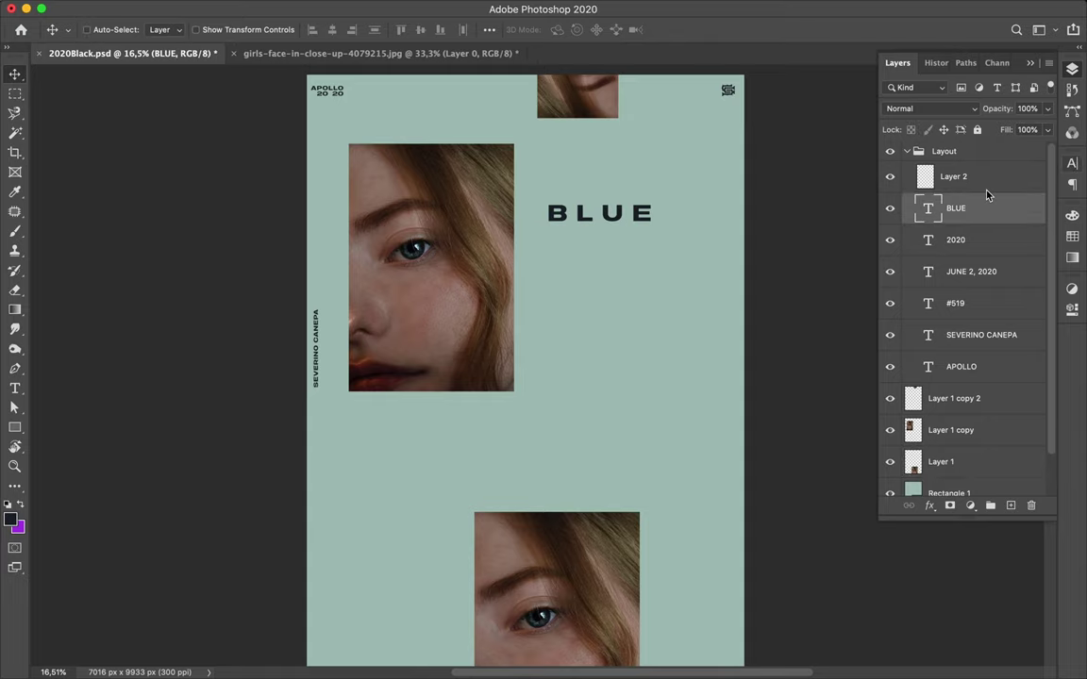
Set the BLUE text's letter tracking to 0
left_click(1072, 163)
left_click(1019, 219)
type("0")
key("Return")
key("ctrl+s")
Set the BLUE text in Bw Beto Grande Medium
left_click(979, 187)
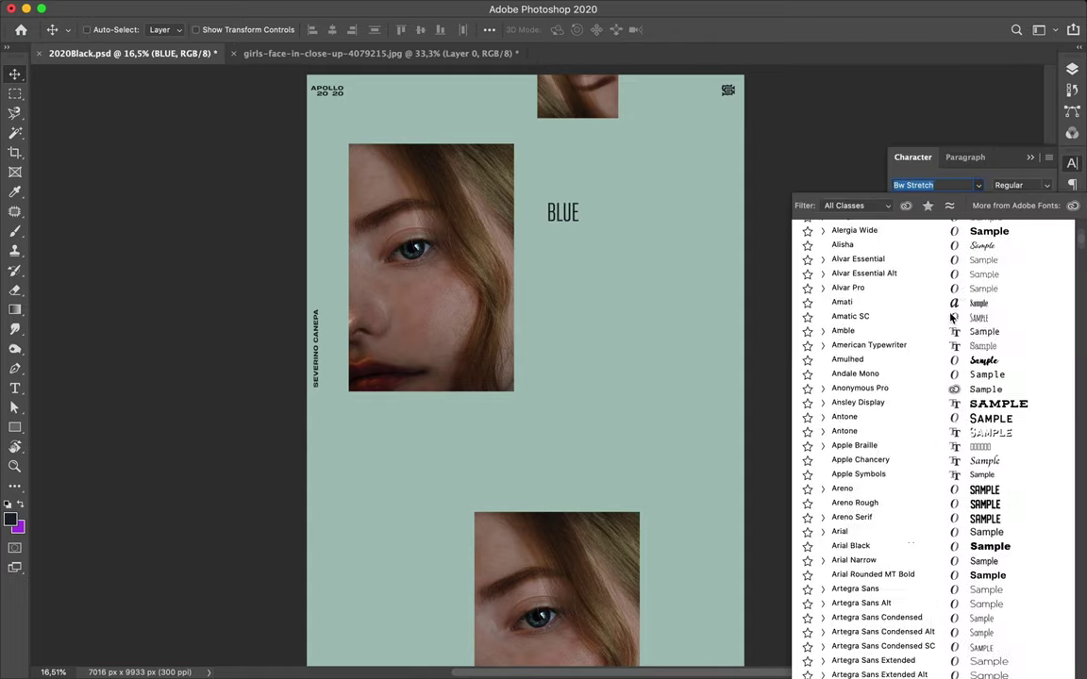
scroll(946, 427, "up", 10)
scroll(945, 416, "down", 2)
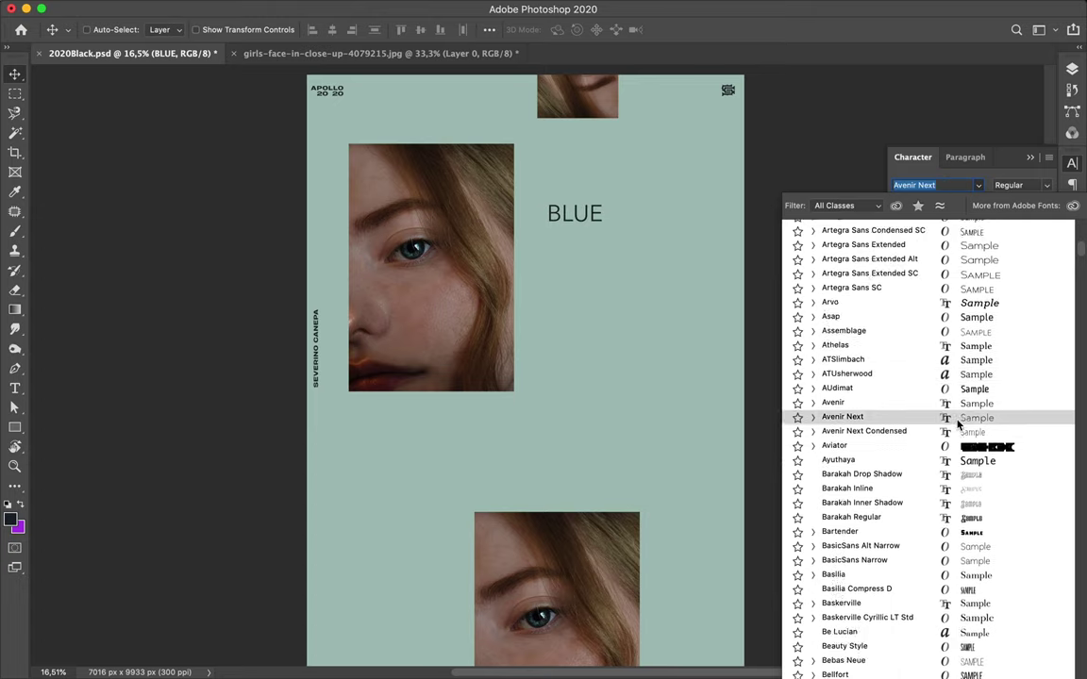
scroll(947, 417, "down", 5)
scroll(948, 472, "down", 15)
scroll(941, 392, "up", 2)
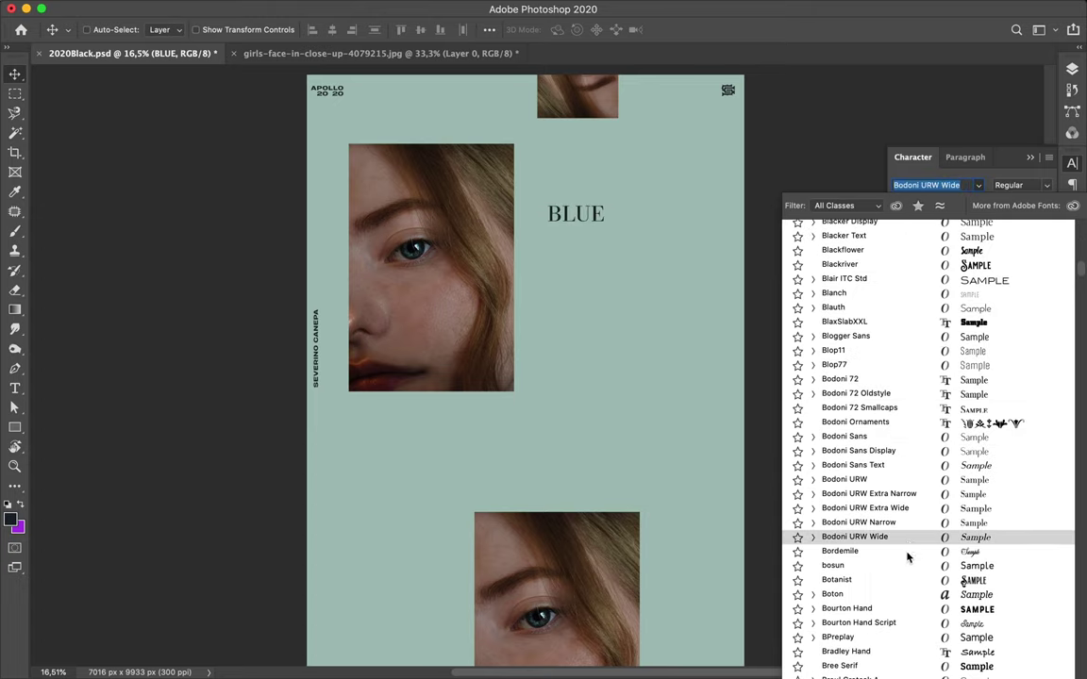
scroll(901, 603, "down", 5)
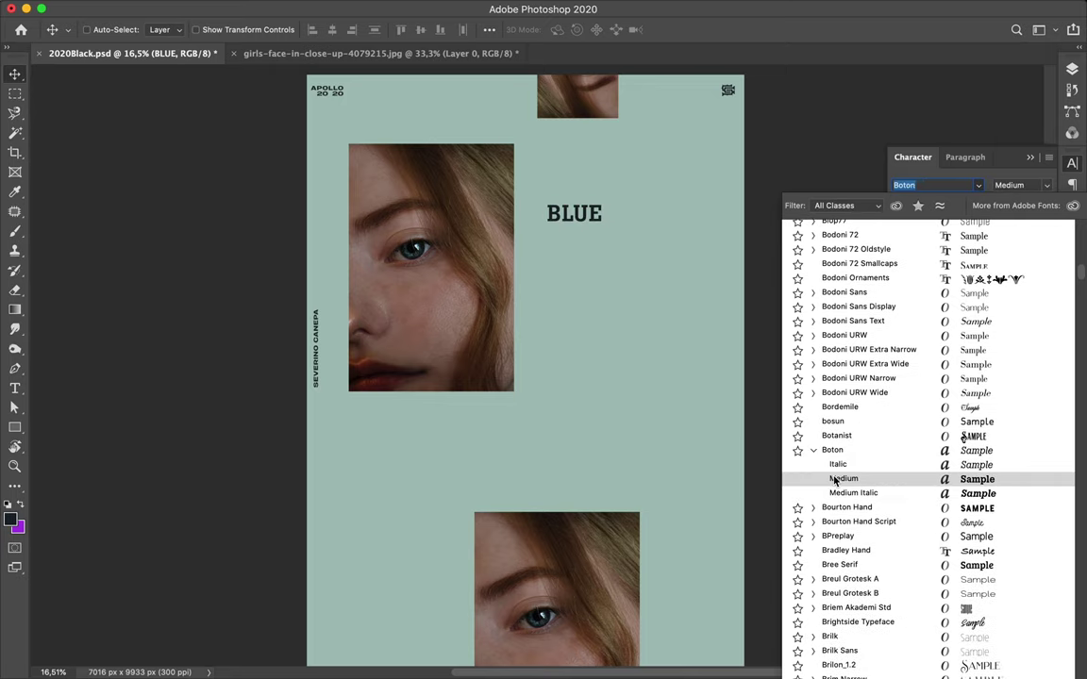
scroll(854, 529, "down", 5)
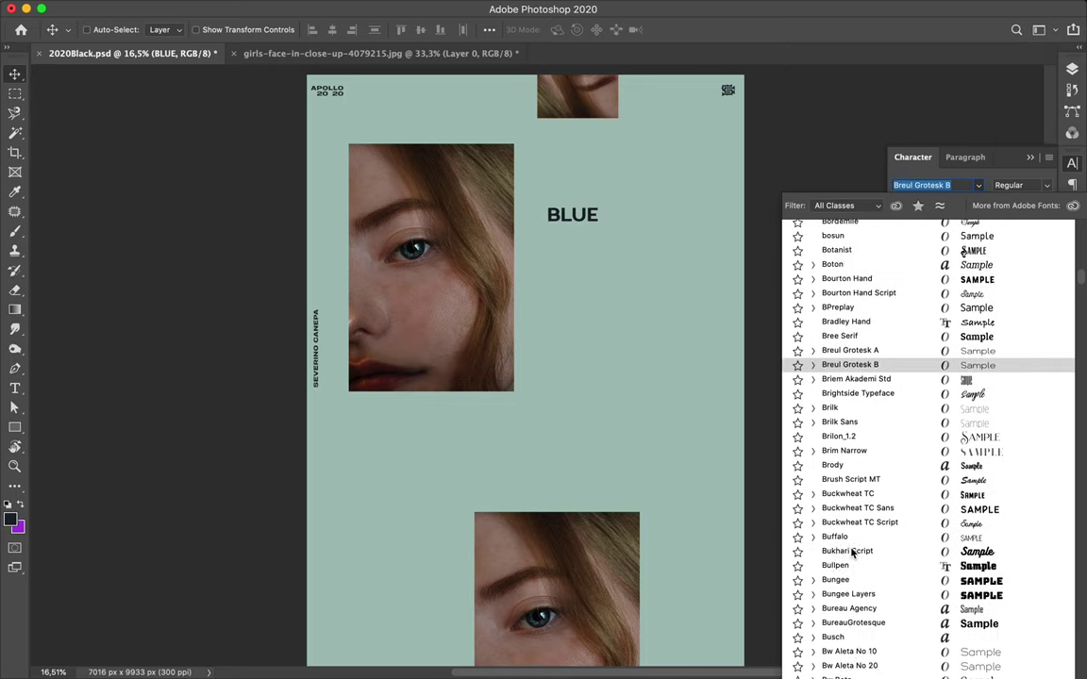
scroll(857, 378, "down", 3)
left_click(812, 311)
scroll(802, 397, "down", 5)
left_click(812, 365)
left_click(842, 437)
scroll(529, 168, "up", 5)
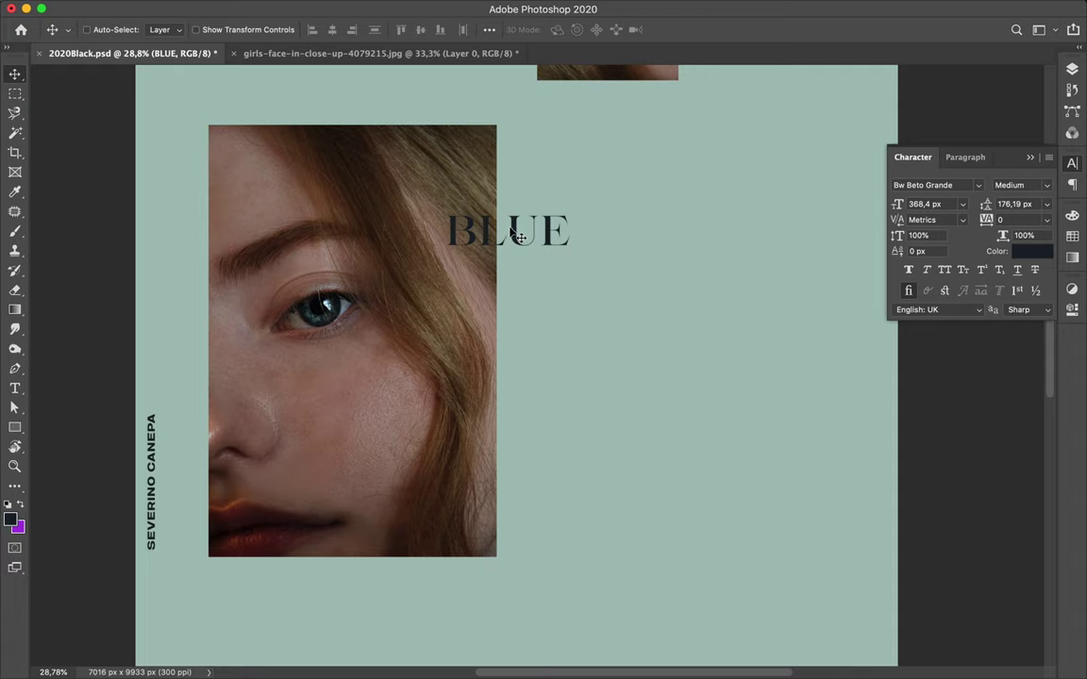
Apply Fette Fraktur to the second BLUE text layer
left_click(979, 185)
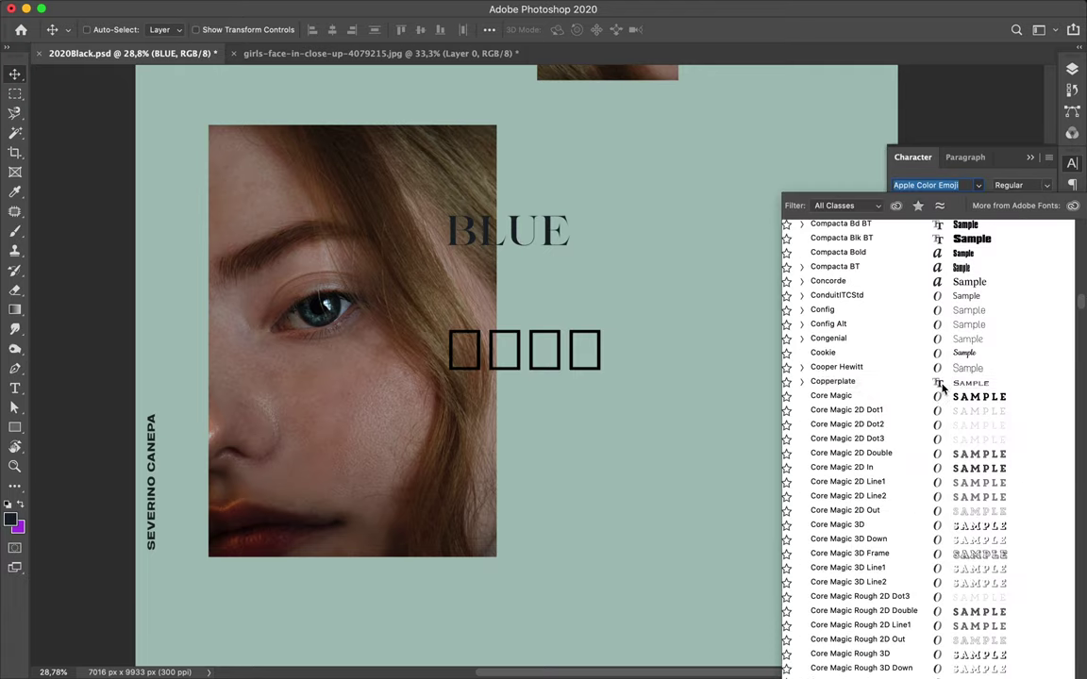
scroll(920, 551, "down", 4)
scroll(900, 493, "down", 5)
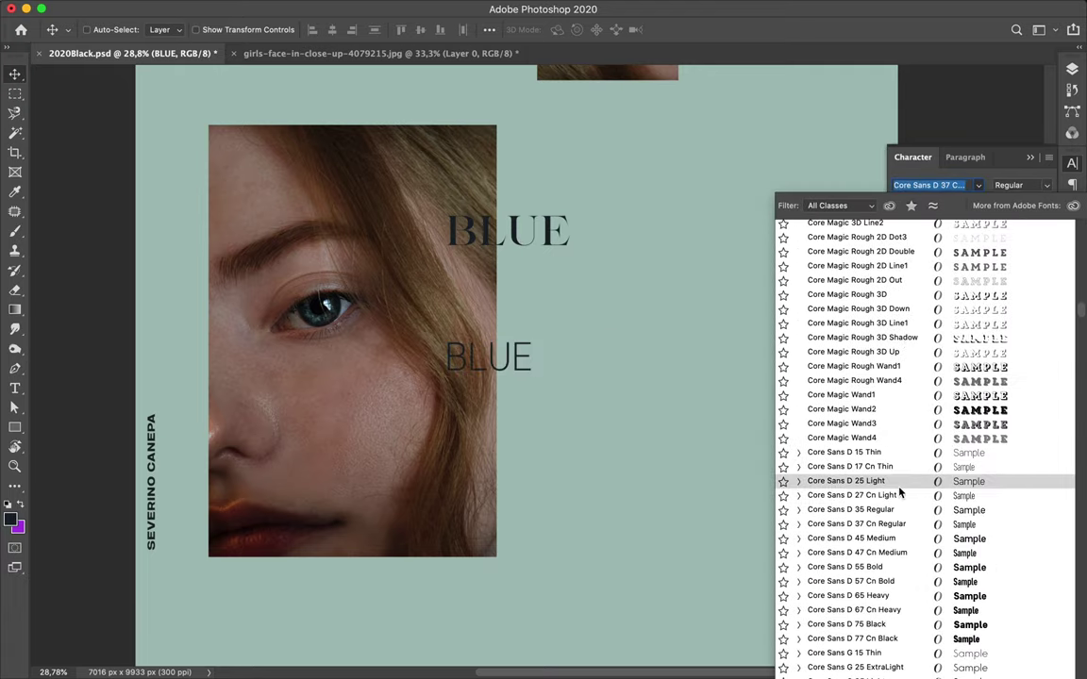
scroll(878, 435, "down", 8)
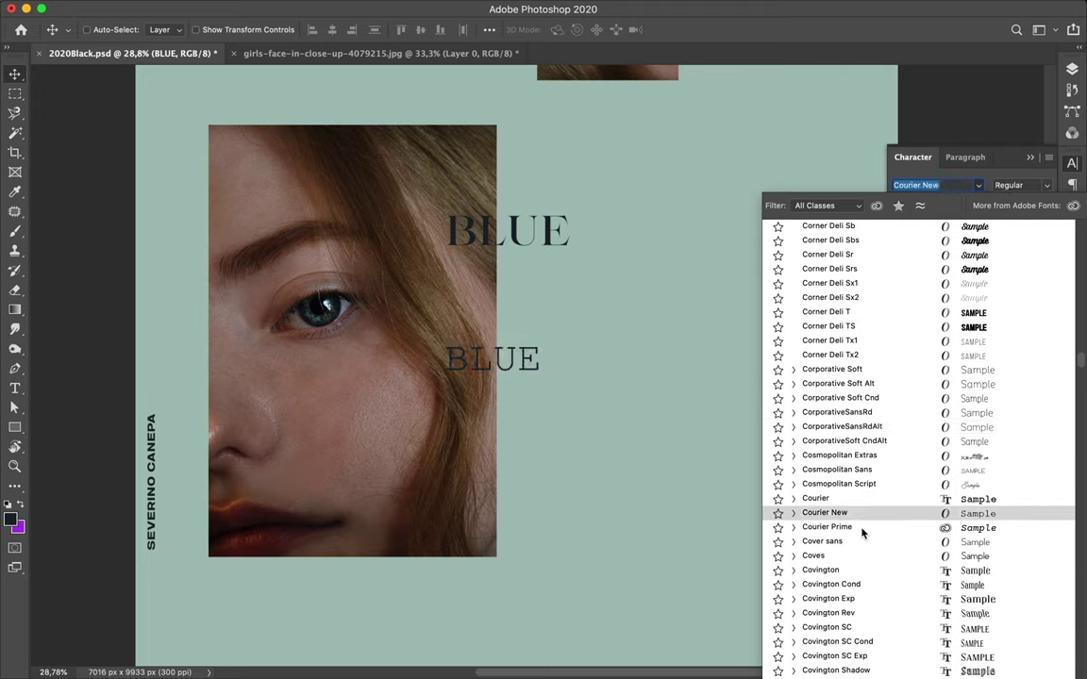
left_click(793, 527)
scroll(829, 578, "down", 5)
scroll(830, 567, "down", 3)
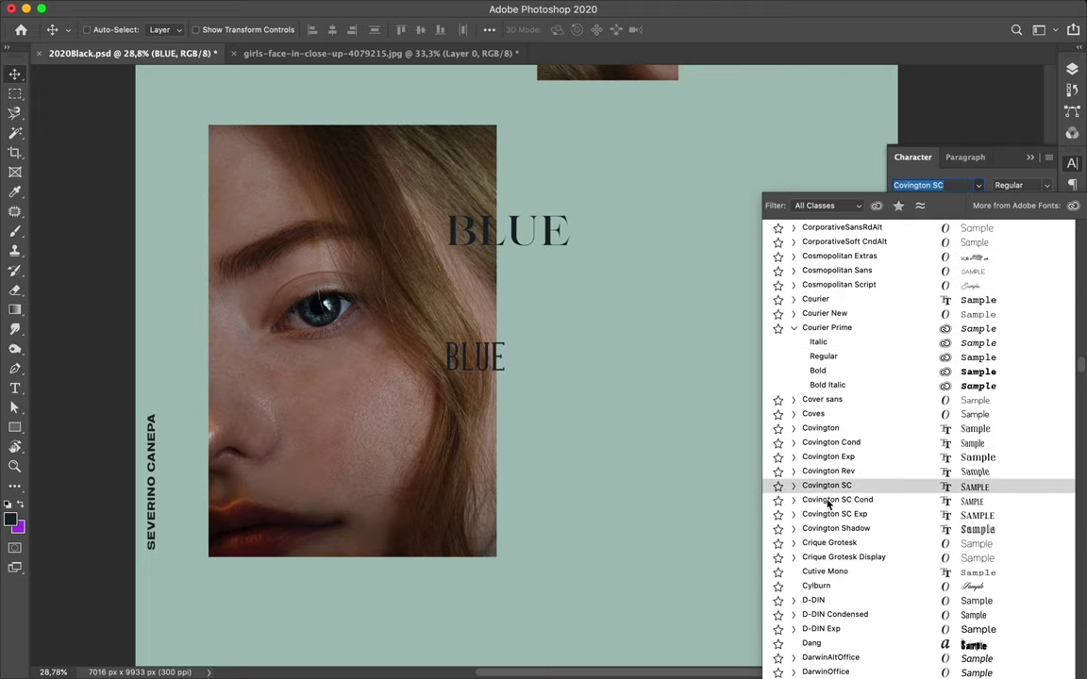
scroll(825, 529, "down", 5)
scroll(827, 485, "down", 7)
scroll(828, 486, "down", 7)
scroll(827, 482, "down", 8)
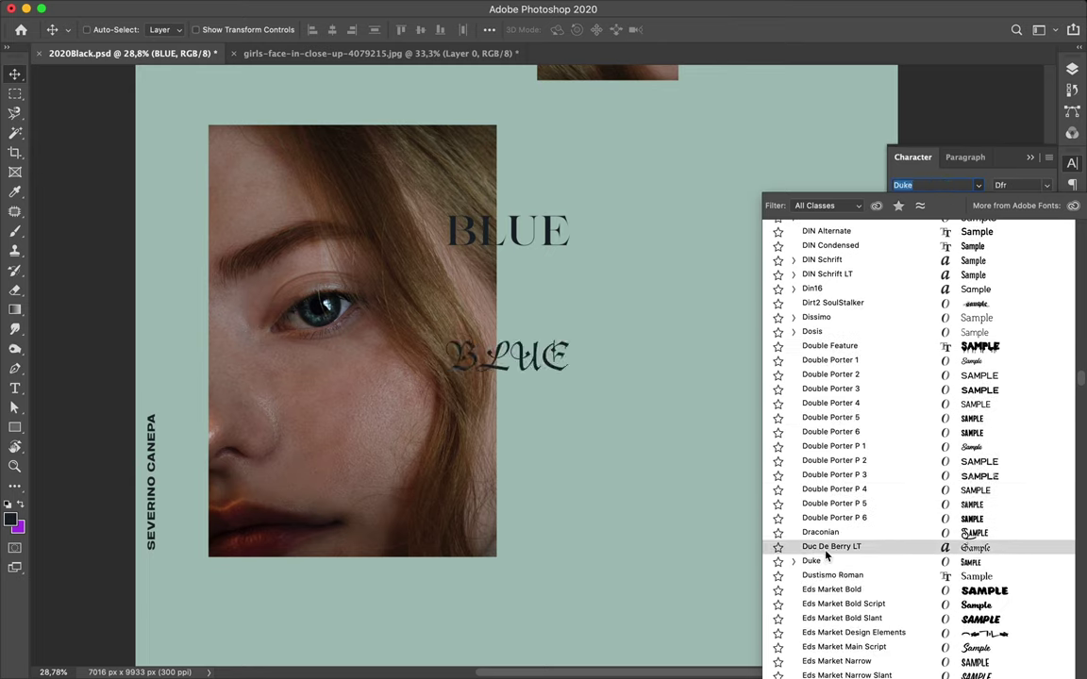
scroll(829, 553, "down", 8)
scroll(831, 529, "down", 7)
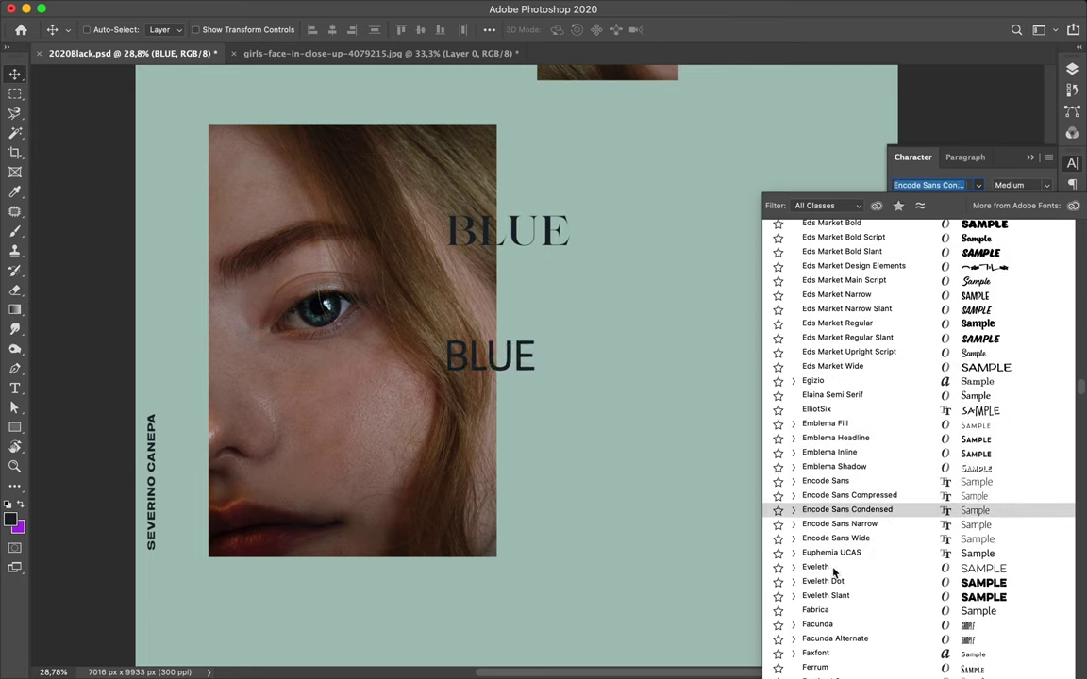
scroll(833, 580, "down", 1)
scroll(834, 585, "down", 8)
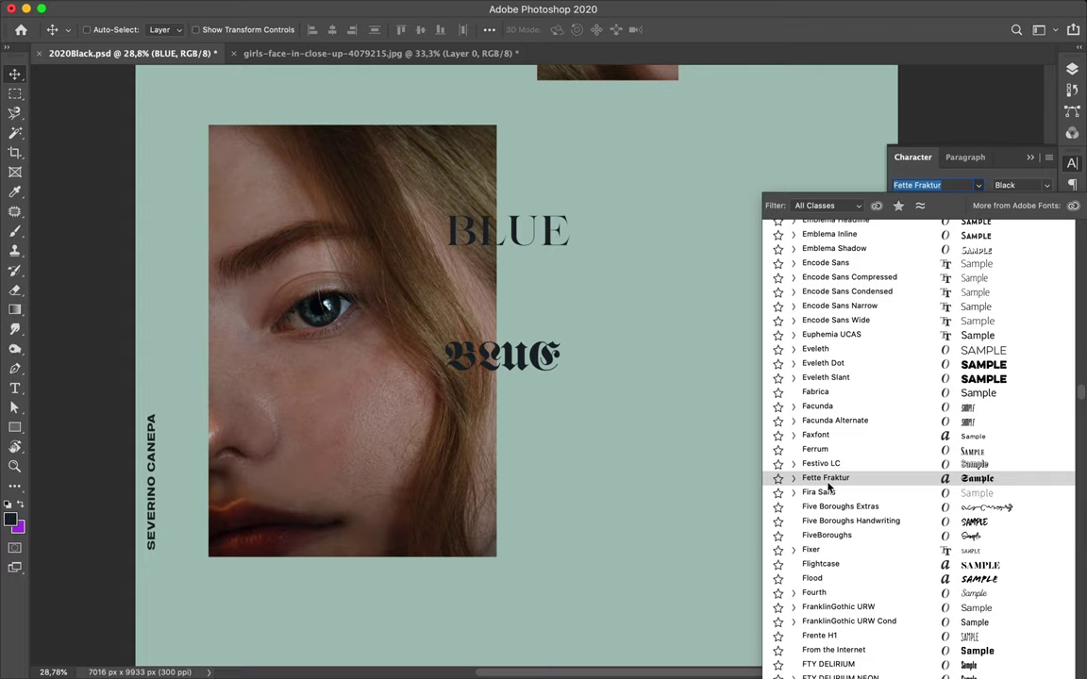
left_click(827, 485)
key("ctrl+t")
Scale the Fette Fraktur BLUE much larger and retype it as 'Blue'
left_click_drag(564, 357, 768, 357)
key("Return")
double_click(541, 355)
type("Blue")
key("ctrl+Return")
Duplicate Blue just below it as 'Eye' and shift it up closer
left_click_drag(566, 359, 624, 483)
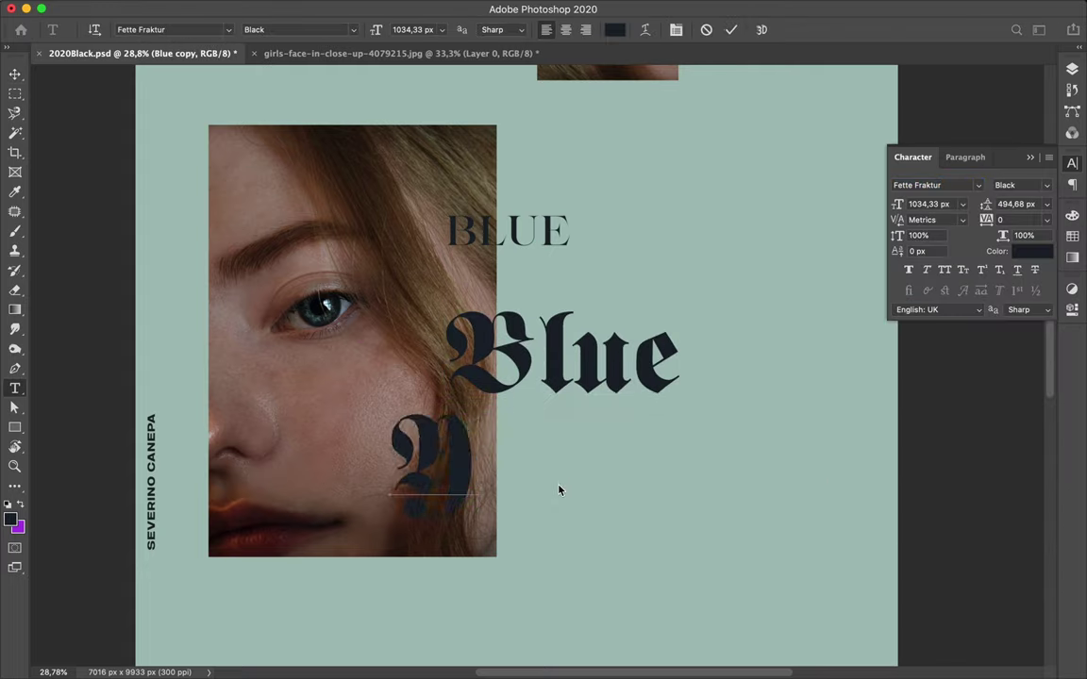
type("ye")
key("ctrl+Return")
left_click_drag(558, 491, 566, 472)
Set the small BLUE in Ridley Grotesk Light and place it left of Blue as Blond
left_click_drag(559, 244, 742, 483)
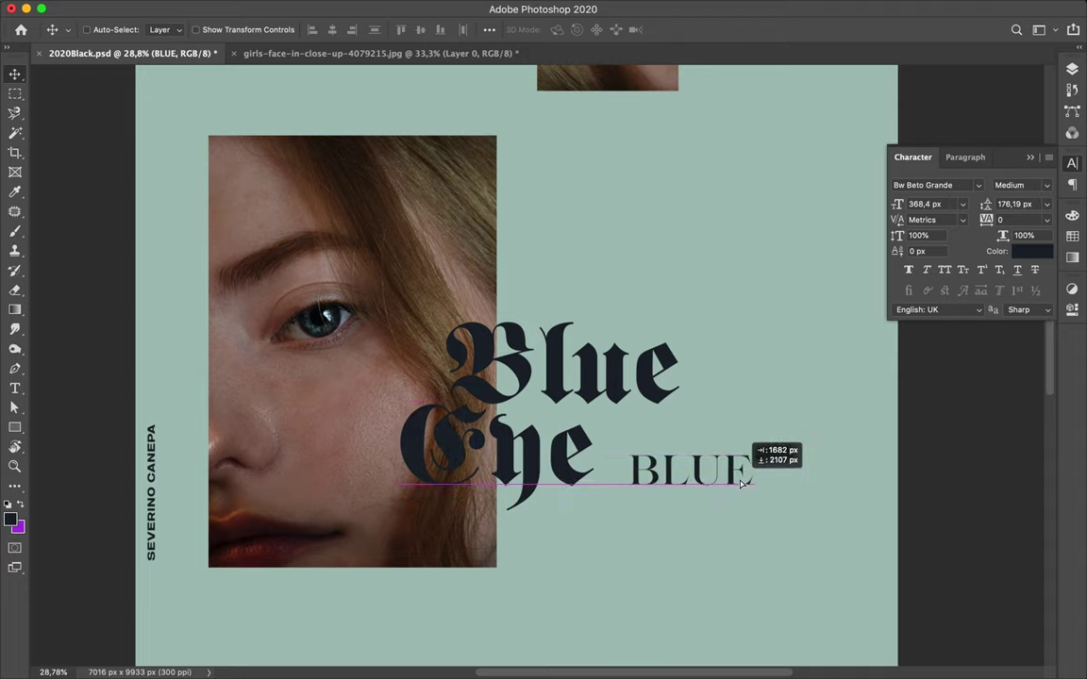
type("Ty")
key("Down")
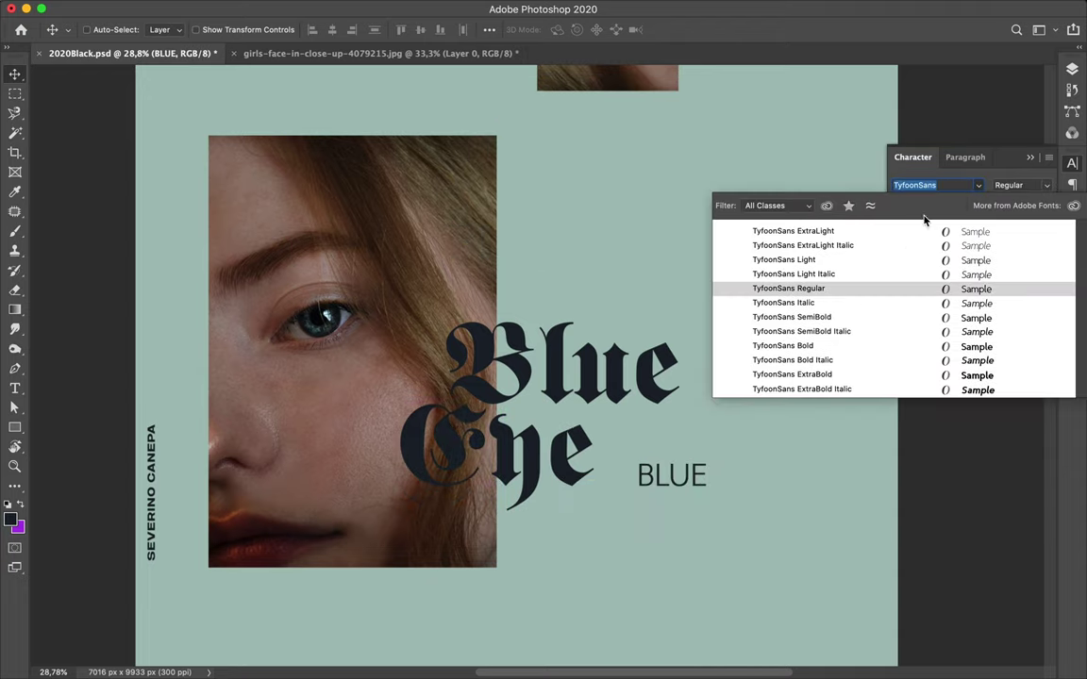
left_click(979, 185)
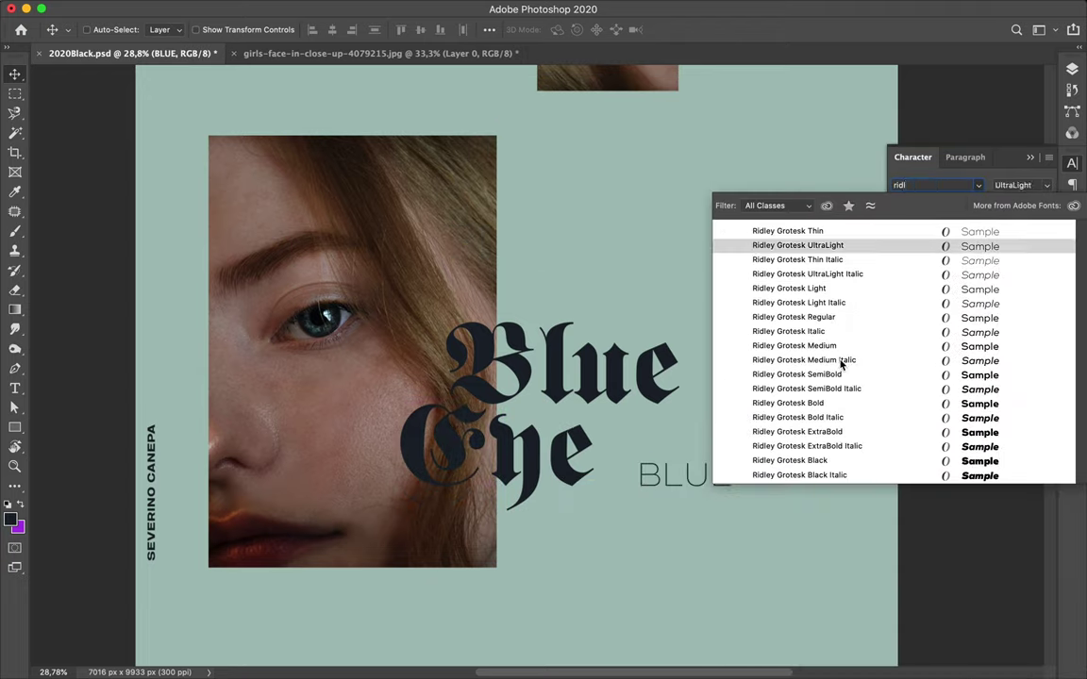
left_click(837, 348)
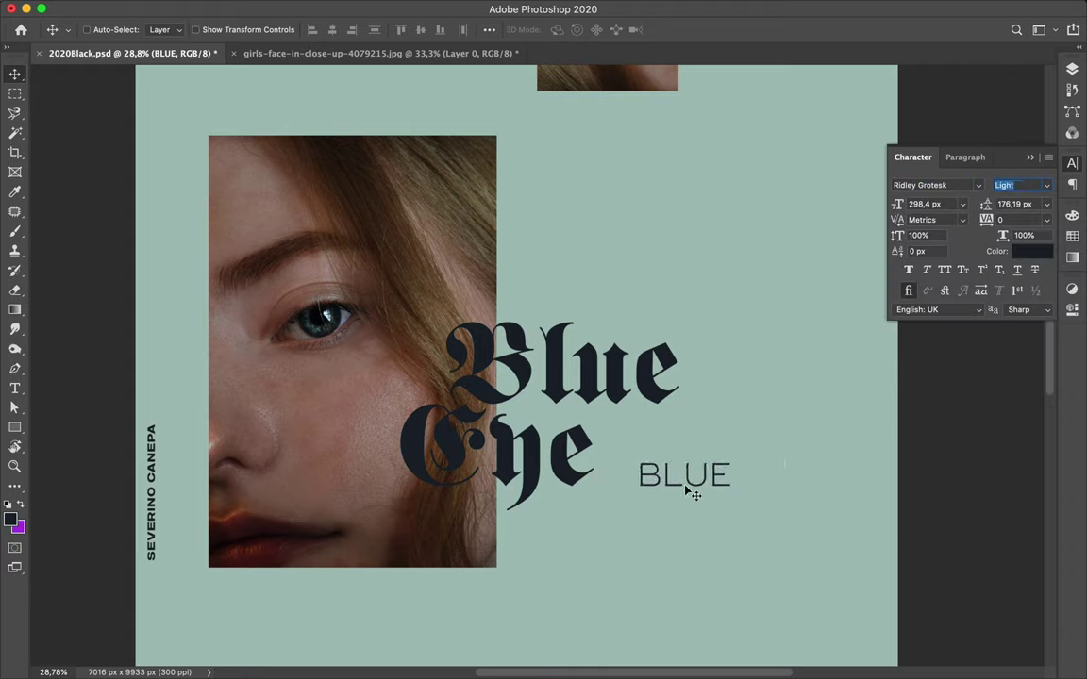
double_click(667, 440)
mouse_move(666, 439)
left_mouse_down()
mouse_move(416, 398)
mouse_move(404, 382)
mouse_move(674, 472)
left_mouse_up()
Retype the copy right of Eye as 'Hair'
double_click(668, 460)
type("Hair")
key("ctrl+Return")
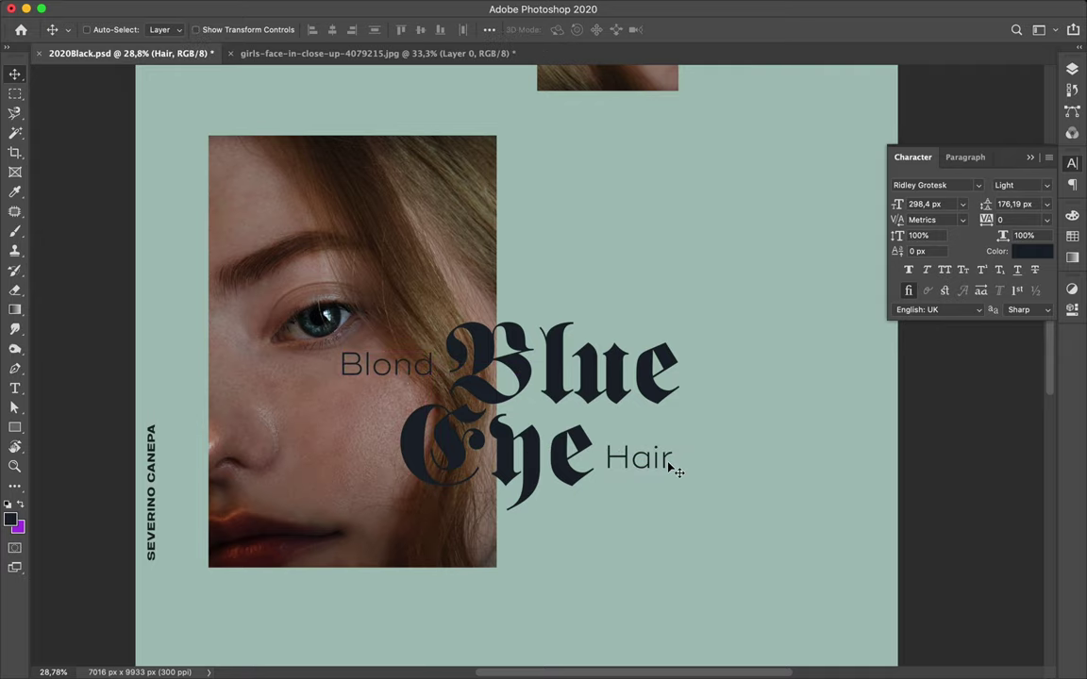
Nudge Eye into alignment under Blue, then select the Blond and portrait layers
scroll(613, 444, "down", 3)
left_click_drag(525, 325, 525, 324)
scroll(525, 324, "up", 2)
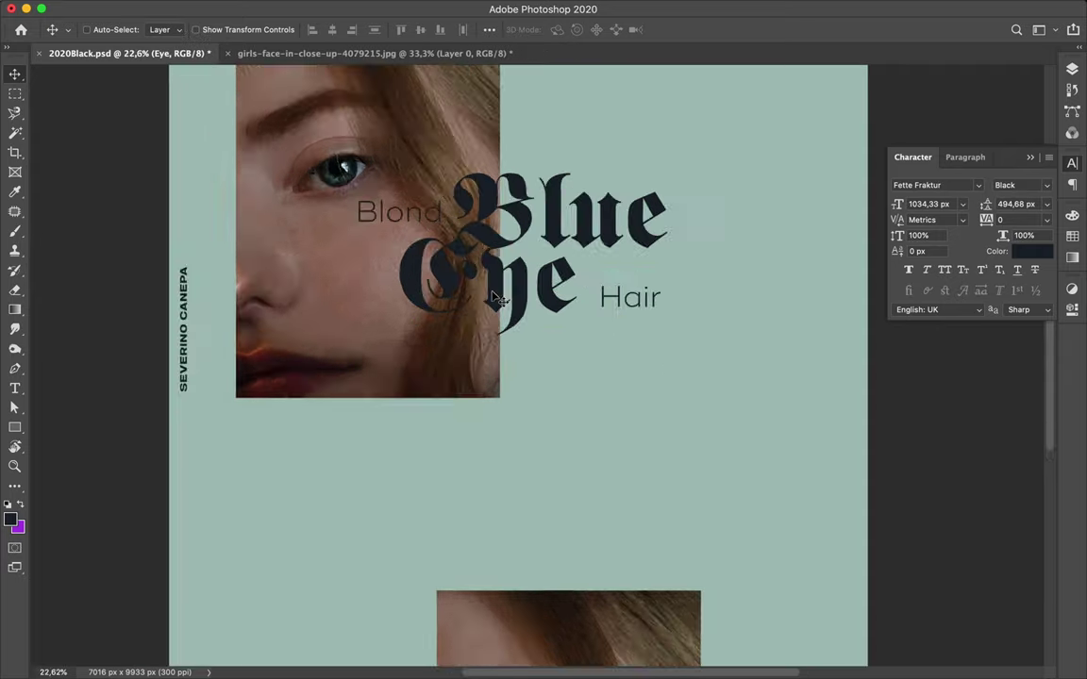
scroll(420, 347, "up", 3)
scroll(420, 348, "up", 3)
scroll(420, 351, "down", 1)
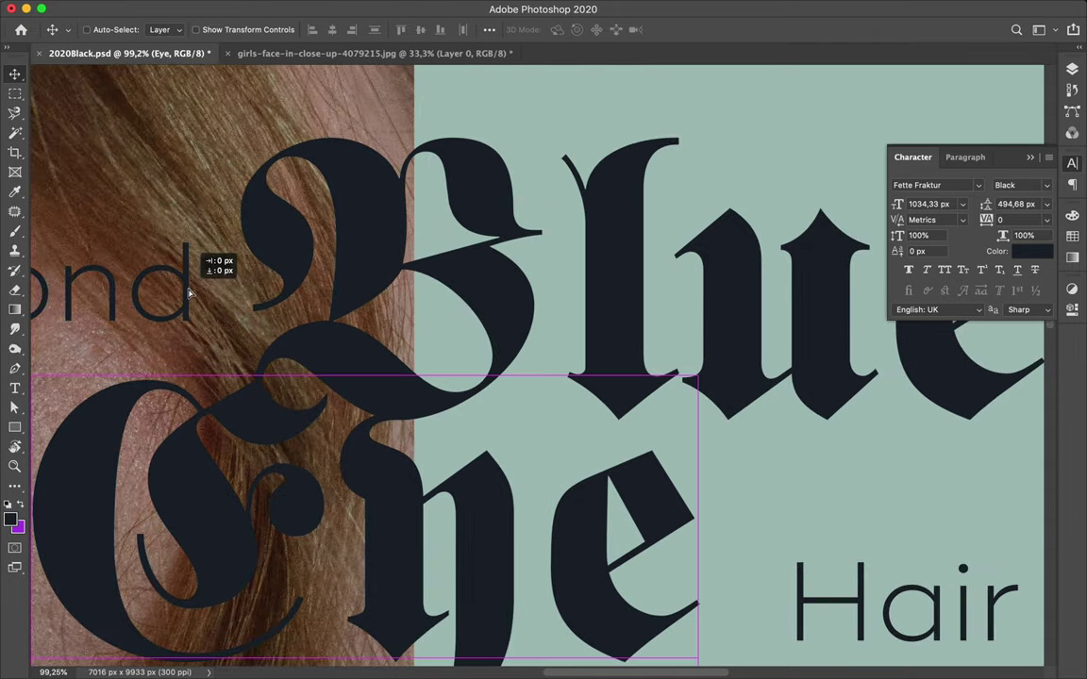
left_click(189, 302, "ctrl")
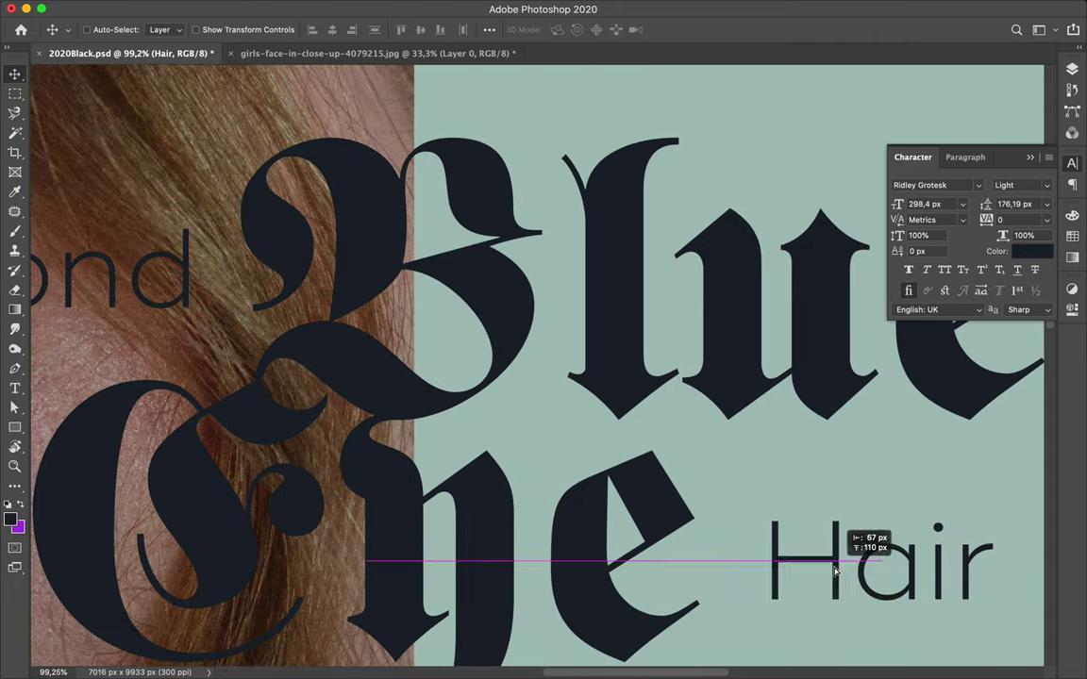
scroll(750, 509, "down", 5)
left_click(283, 442, "ctrl")
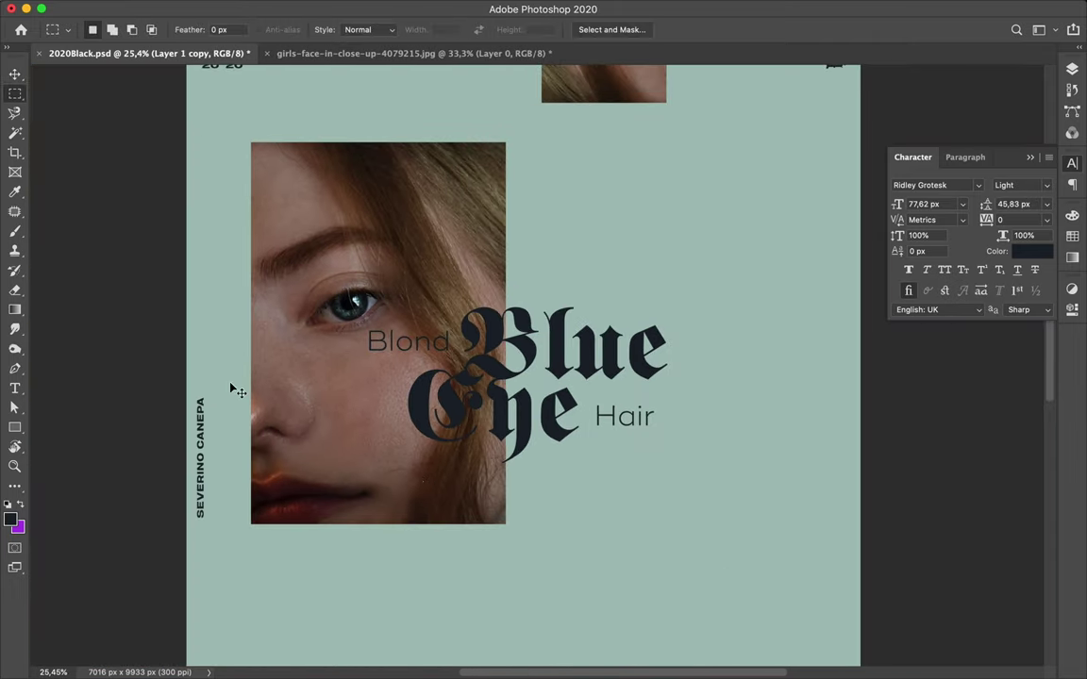
scroll(231, 387, "up", 3)
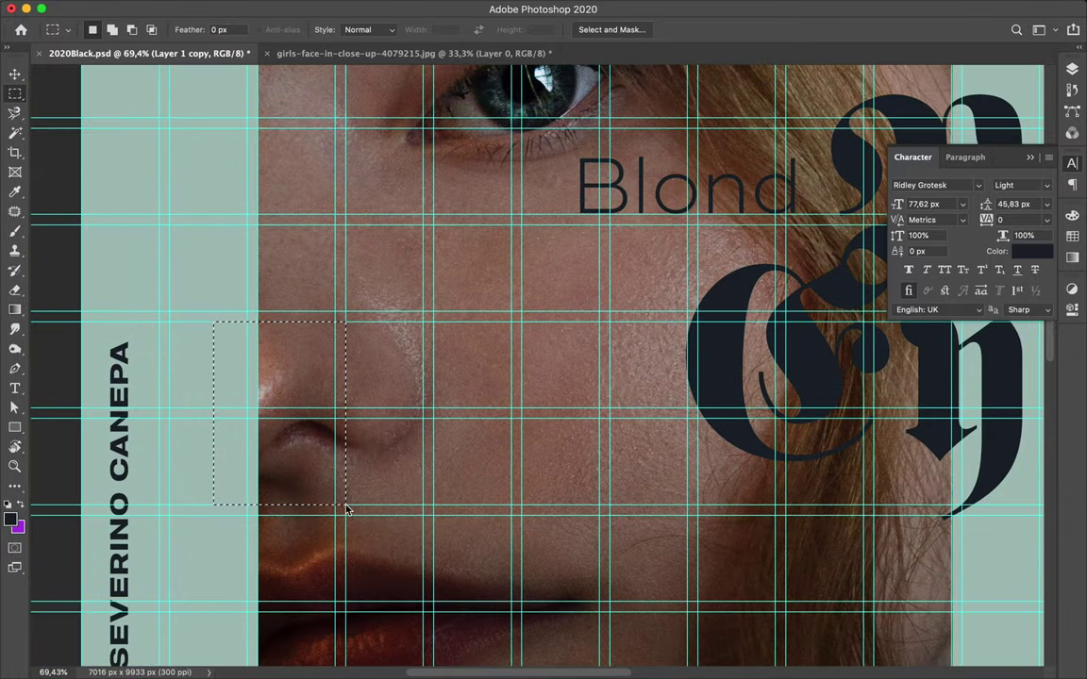
Copy the selected nose area to its own layer and shift it left, out of the portrait
key("ctrl+j")
key("v")
left_click_drag(312, 424, 291, 424)
scroll(292, 424, "down", 1)
scroll(374, 444, "down", 2)
scroll(375, 444, "up", 3)
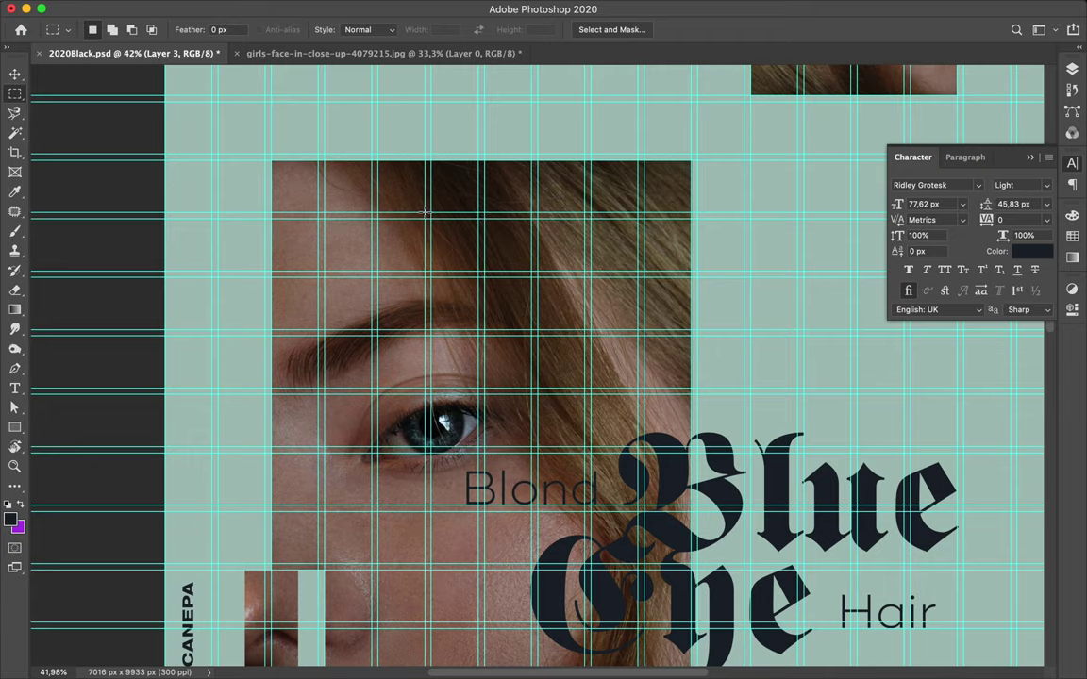
Cut the selected hair strip to a new layer so it straddles the portrait's top edge
key("ctrl+shift+j")
scroll(495, 291, "down", 2)
key("v")
left_click_drag(570, 168, 570, 122)
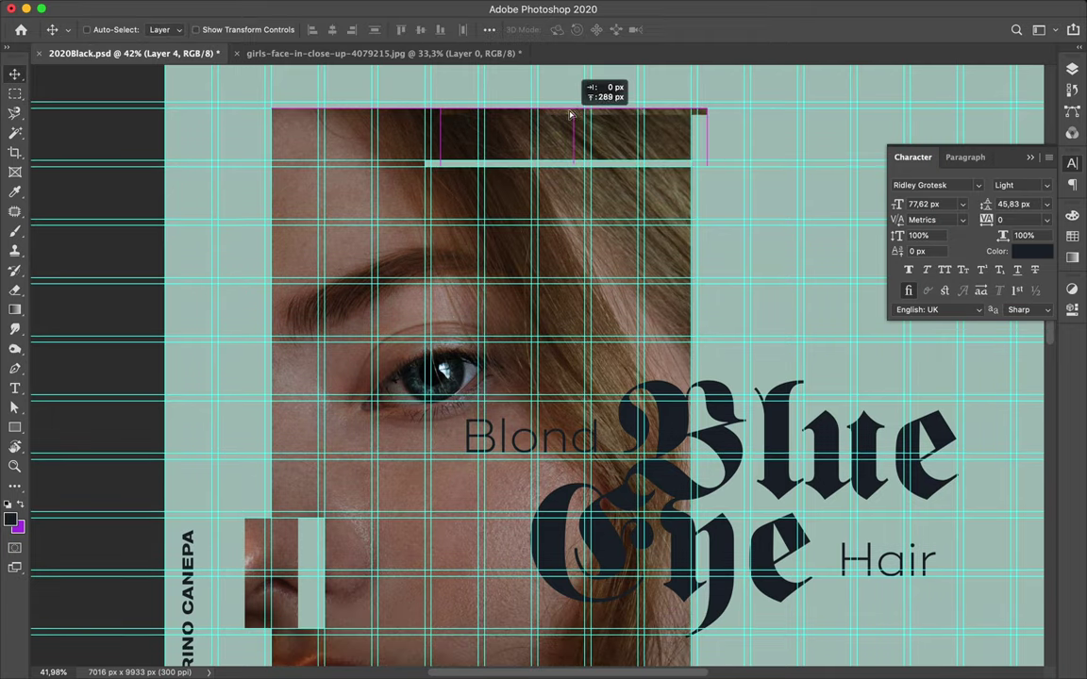
scroll(615, 109, "down", 4)
key("ctrl+semicolon")
scroll(528, 161, "up", 2)
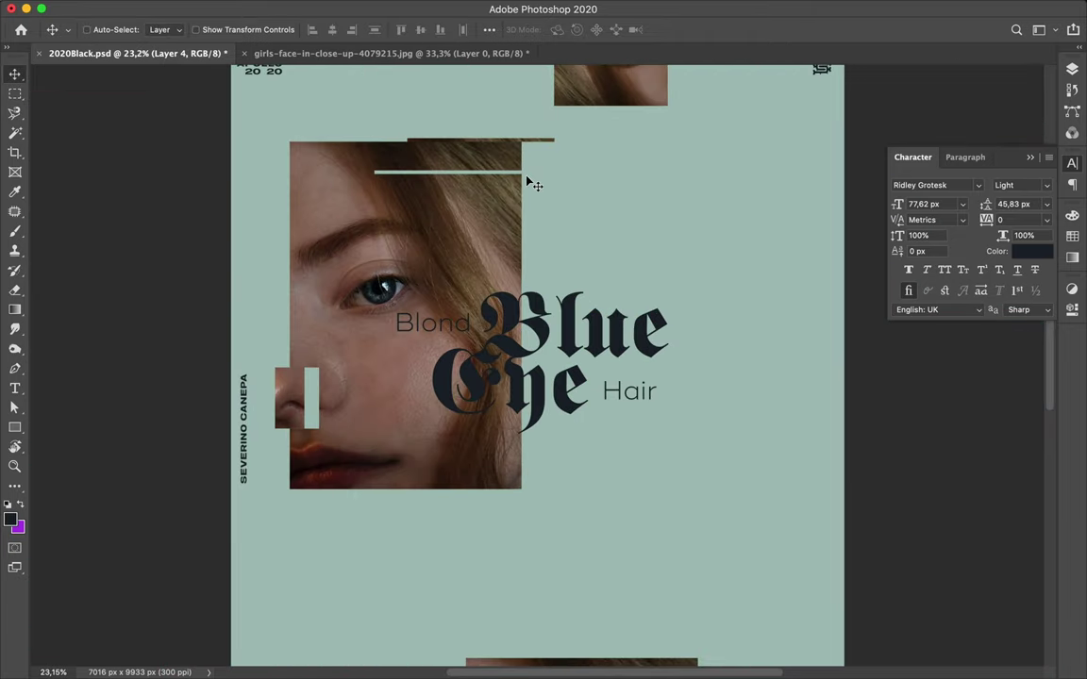
left_click_drag(524, 144, 524, 175)
Shift the whole Blond Blue Eye Hair title slightly to the right
scroll(525, 177, "up", 5)
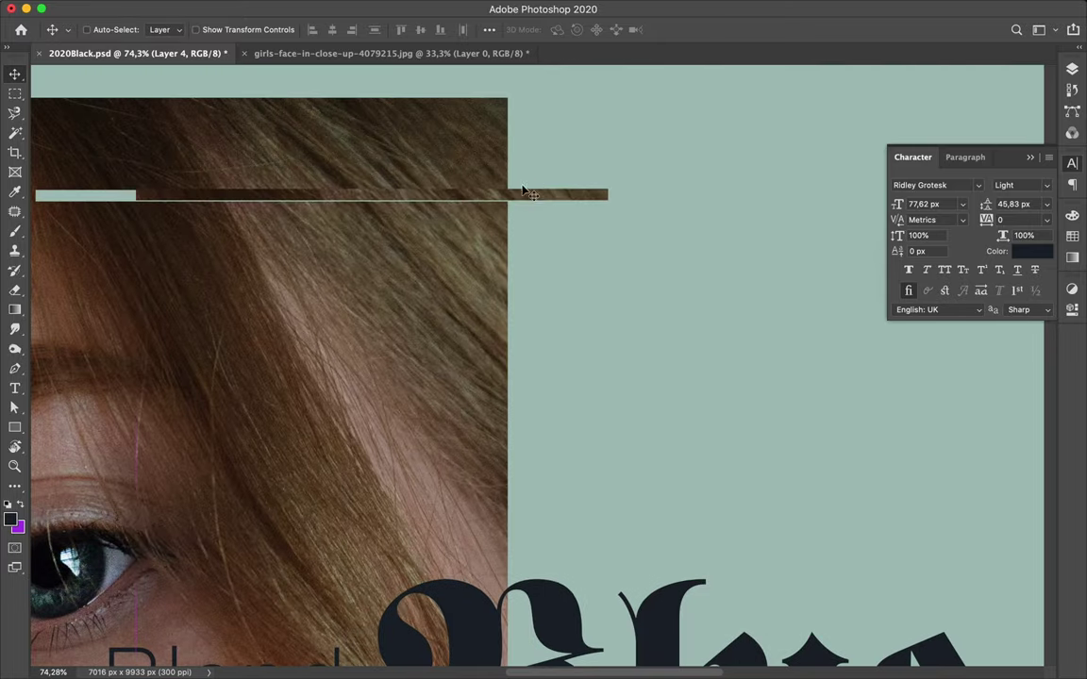
scroll(529, 198, "up", 3)
scroll(505, 184, "up", 4)
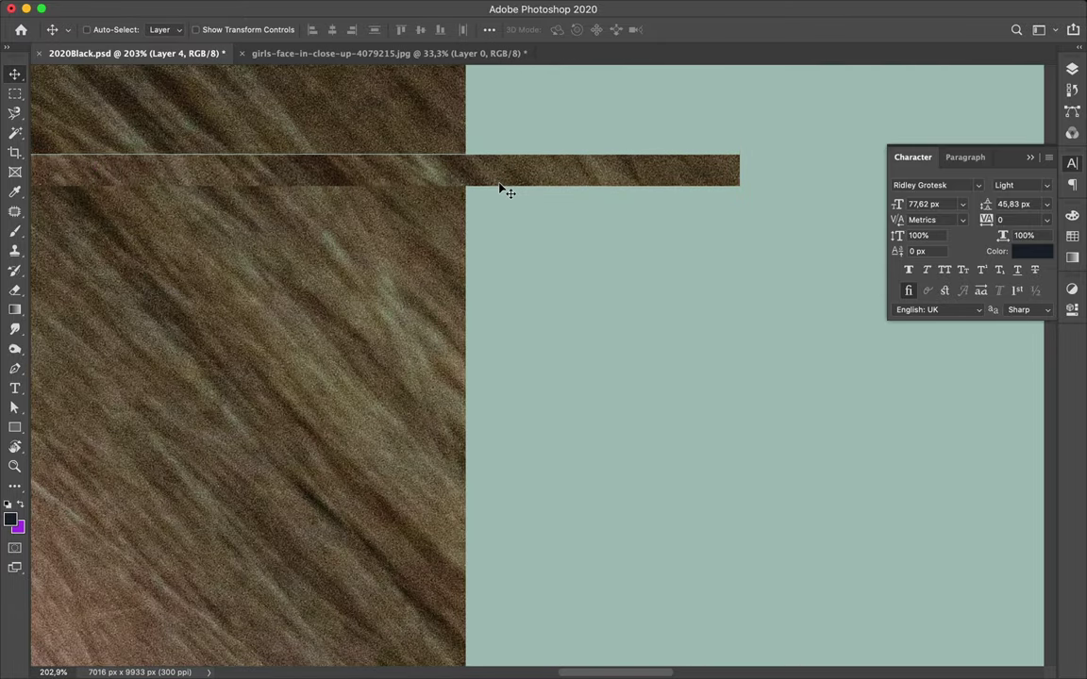
scroll(500, 186, "down", 5)
scroll(500, 187, "down", 5)
left_click_drag(500, 187, 651, 469)
left_click_drag(475, 396, 487, 397)
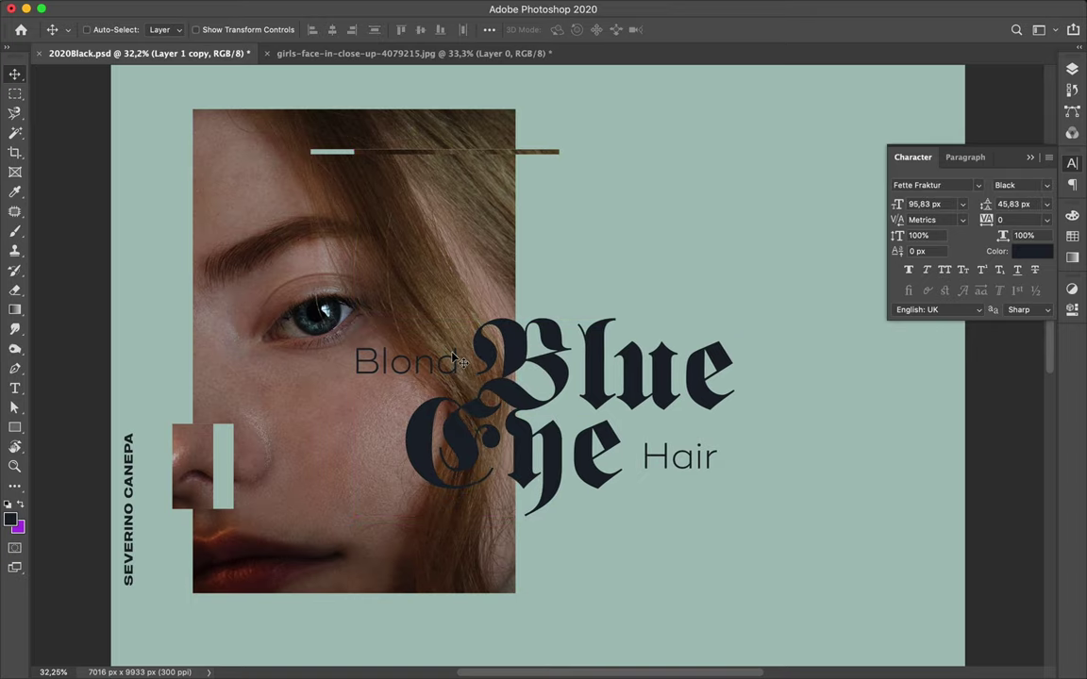
scroll(454, 357, "down", 2)
scroll(458, 312, "down", 10)
left_click(534, 353)
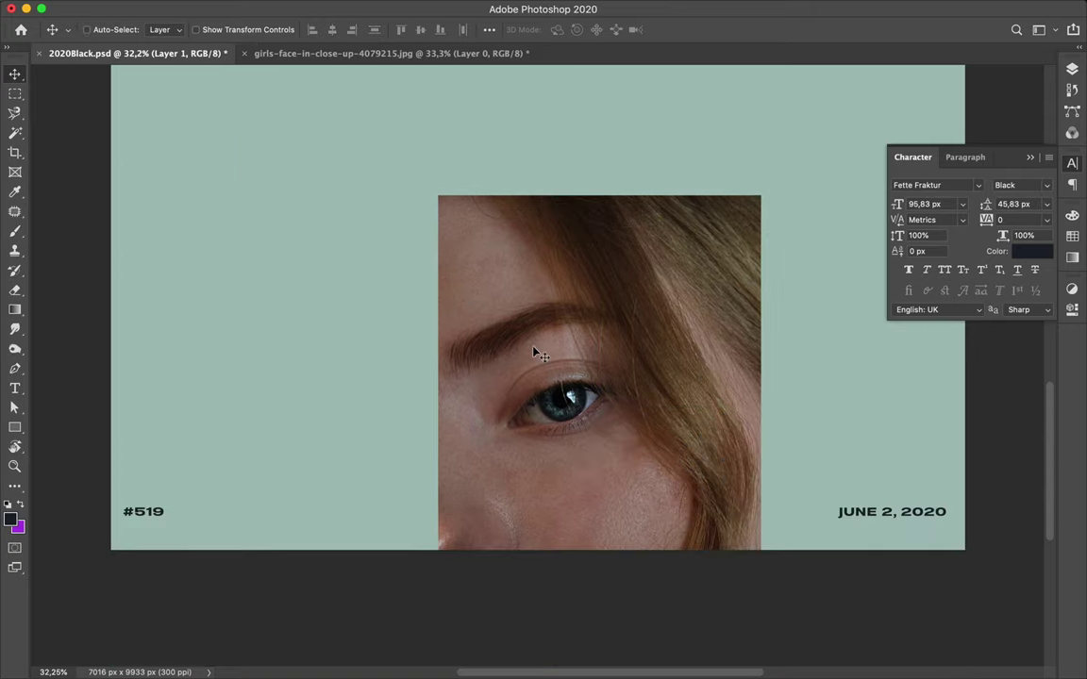
Place a copy of the bottom eye crop up and to the left
key("m")
key("ctrl+semicolon")
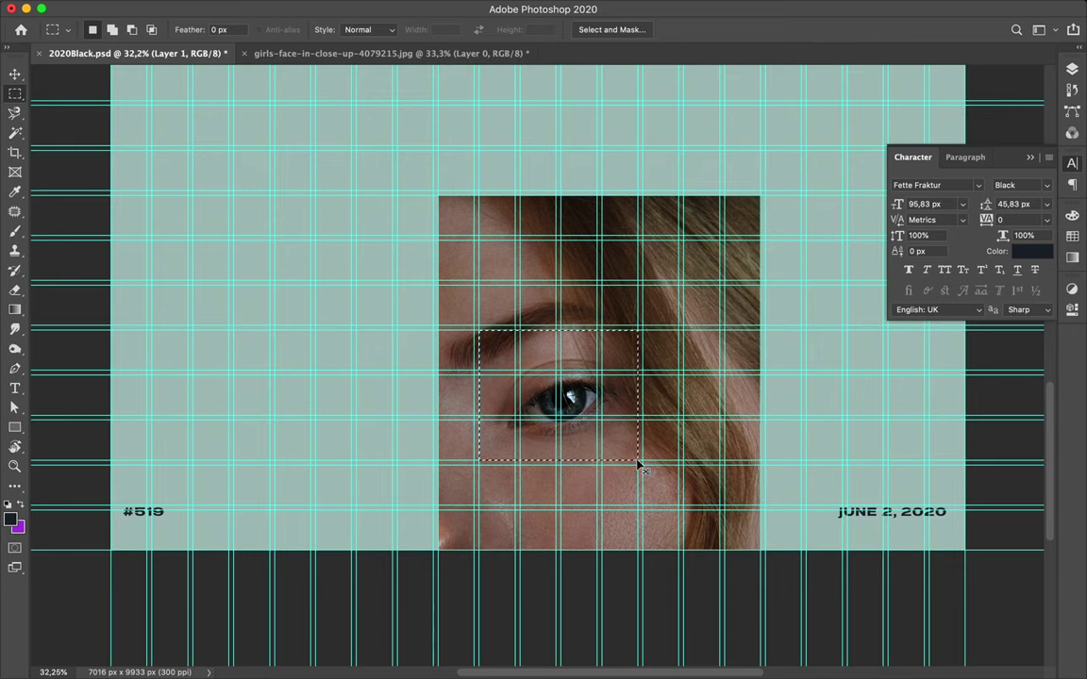
left_click_drag(564, 404, 339, 209)
key("F7")
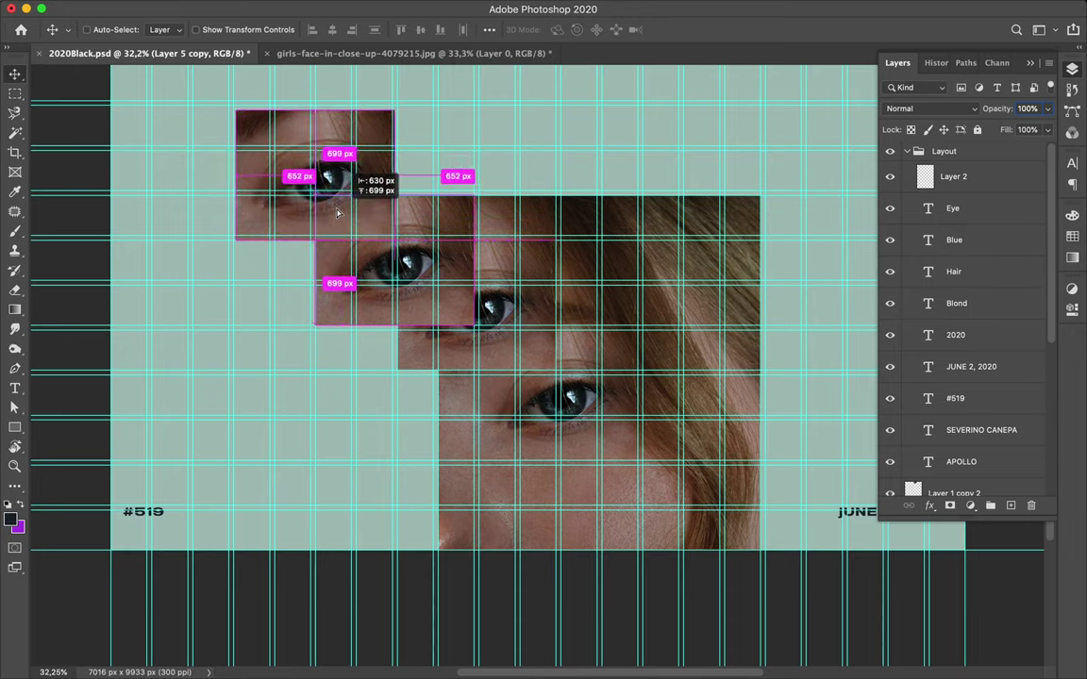
scroll(424, 280, "down", 2)
scroll(424, 280, "up", 3)
scroll(273, 356, "up", 2)
Make another eye layer from a selection and move it to the crops' top-left corner
key("m")
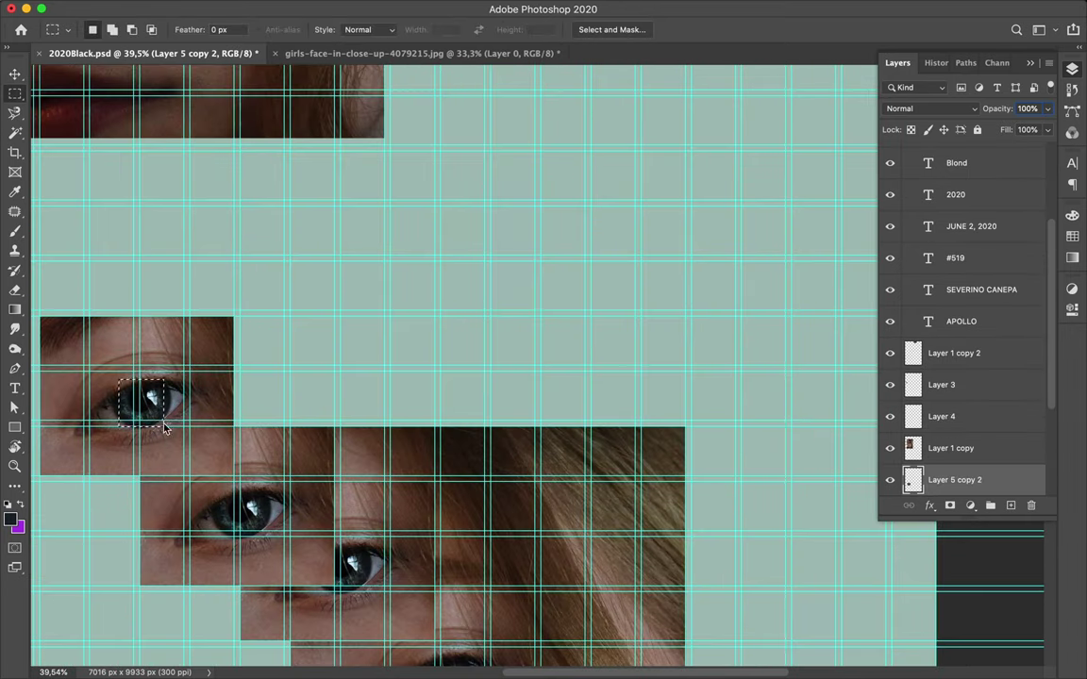
key("ctrl+j")
key("v")
left_click_drag(142, 403, 164, 451)
scroll(368, 412, "down", 2)
scroll(370, 413, "down", 2)
scroll(371, 413, "down", 2)
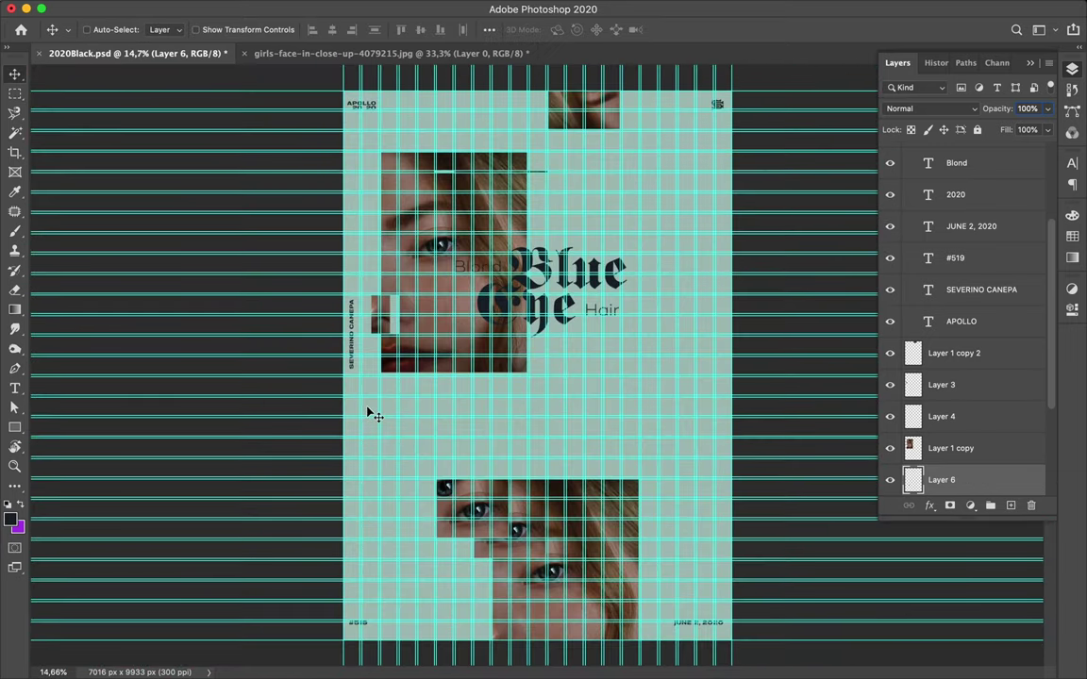
Draw a navy rectangle over the poster's bottom-right corner
key("u")
scroll(415, 446, "up", 2)
left_click_drag(728, 613, 728, 613)
key("v")
left_click(1072, 68)
left_click(971, 214)
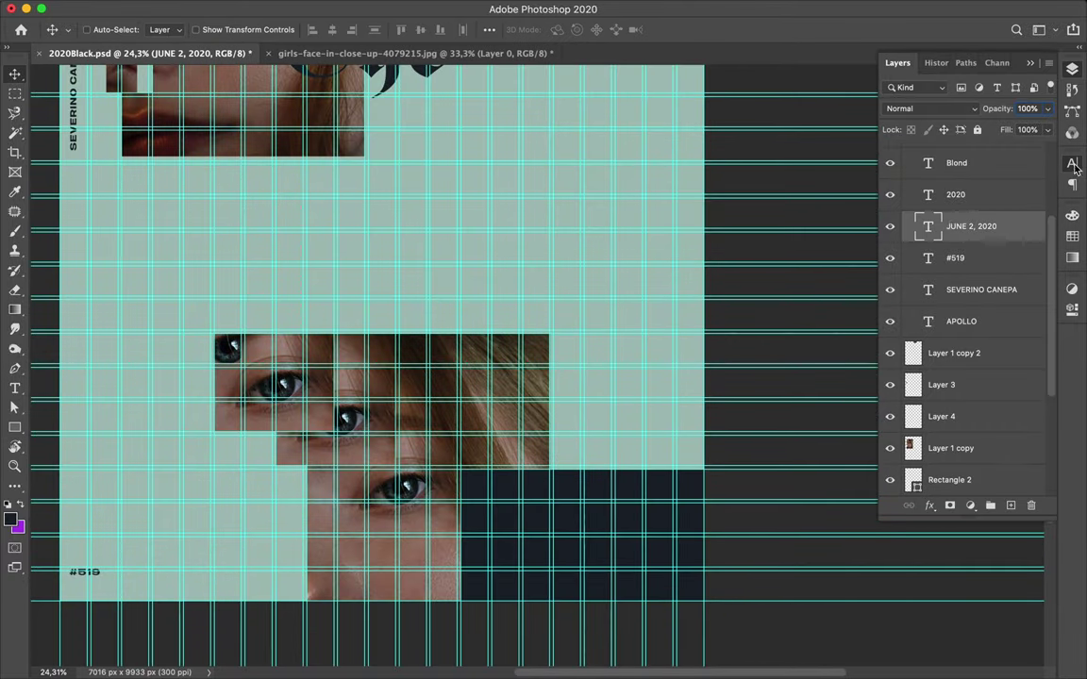
Colour the JUNE 2, 2020 date mint from the Swatches panel
left_click(1072, 163)
left_click(1072, 235)
scroll(590, 345, "left", 3)
Draw a narrow navy bar beside the lower eye crop, stacked just above Rectangle 2
key("m")
key("u")
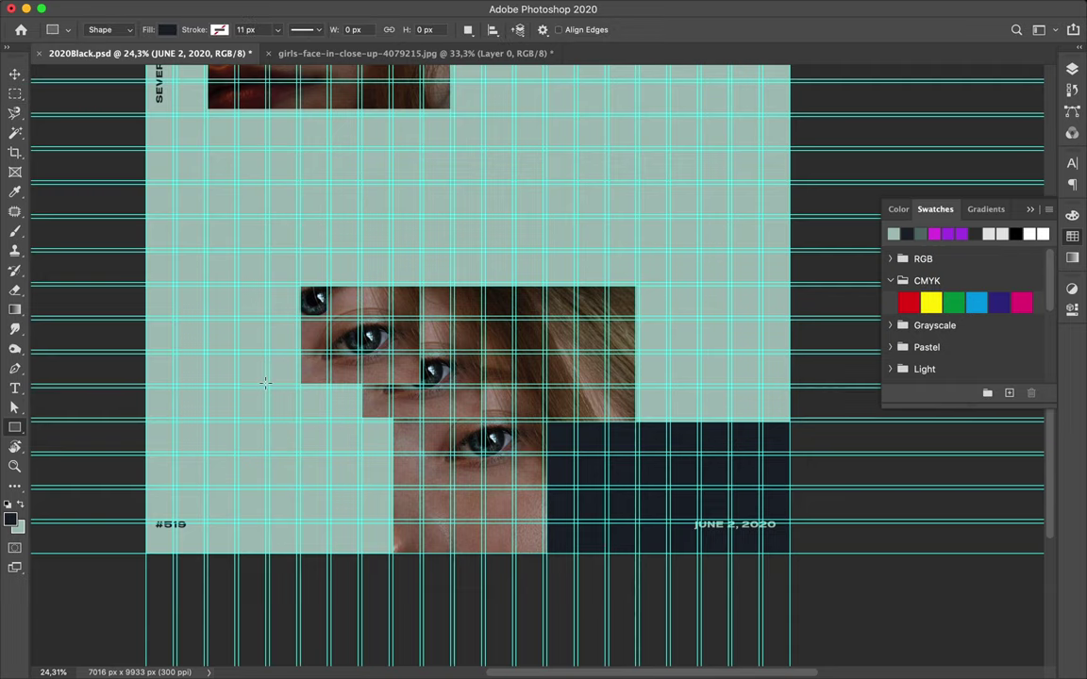
left_click_drag(429, 422, 430, 422)
key("ctrl+bracketleft")
key("ctrl+bracketleft")
key("ctrl+bracketleft")
key("ctrl+bracketleft")
key("ctrl+bracketleft")
key("ctrl+bracketleft")
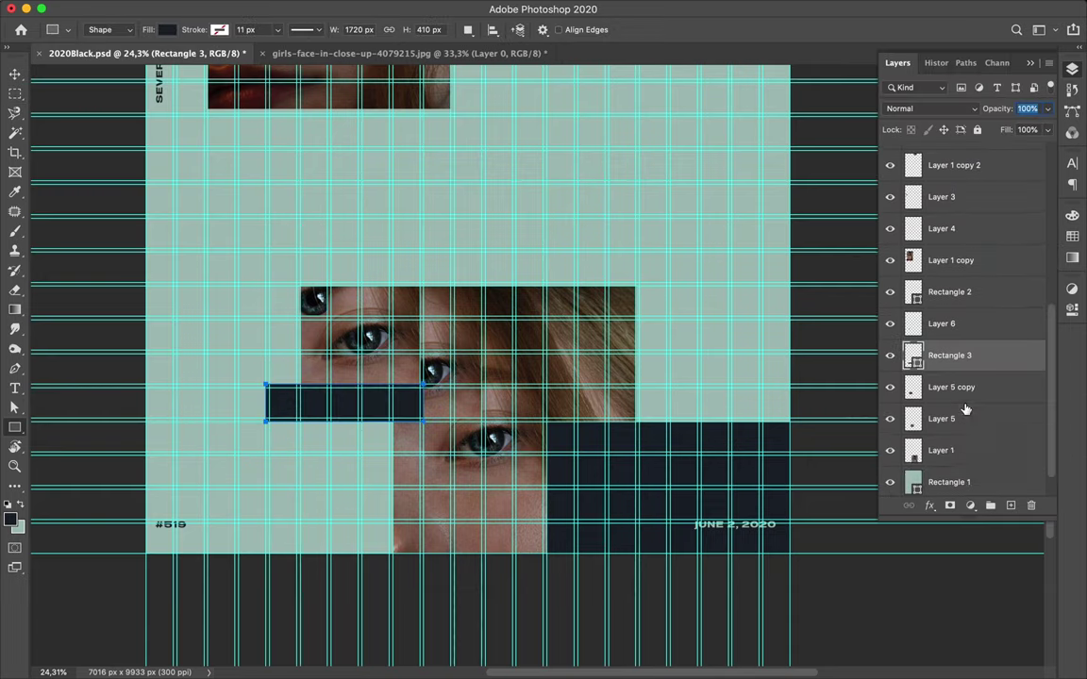
key("ctrl+bracketleft")
key("ctrl+bracketleft")
key("ctrl+bracketleft")
key("ctrl+semicolon")
key("v")
scroll(373, 430, "up", 3)
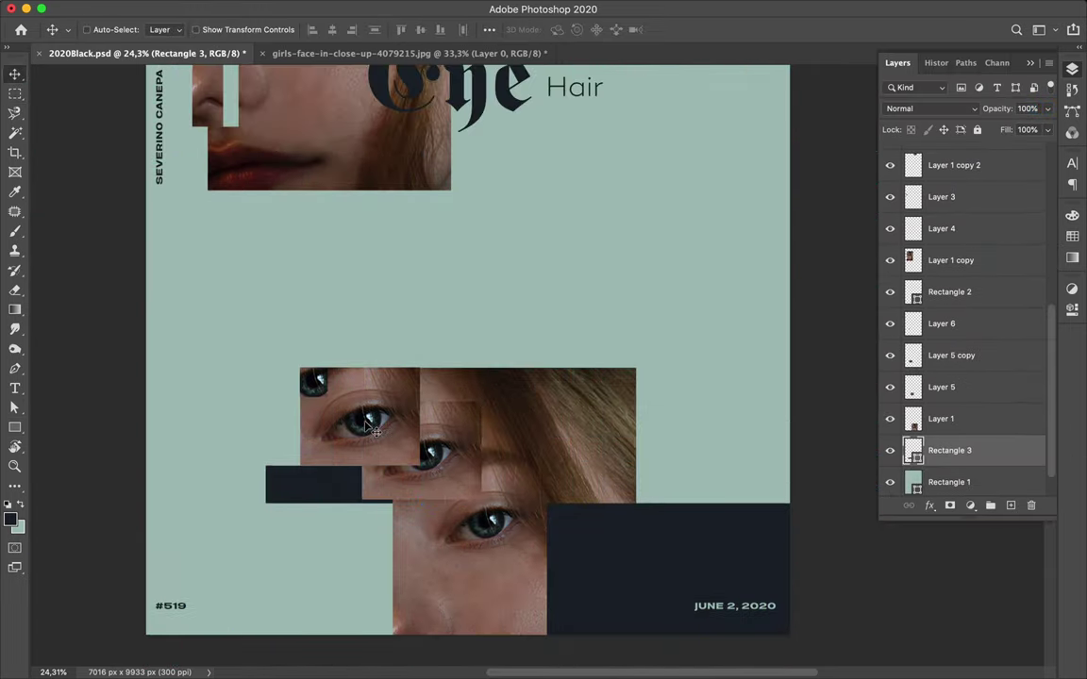
key("ctrl+bracketright")
key("ctrl+bracketright")
key("ctrl+bracketright")
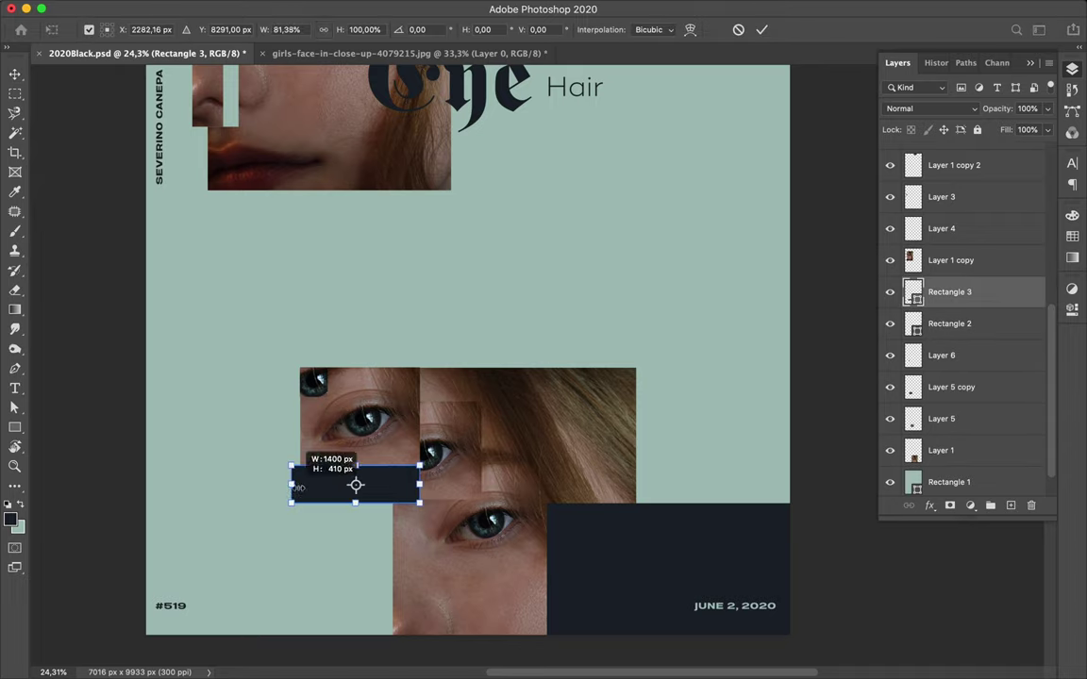
Select the Blue and Eye title text layers
scroll(426, 324, "up", 2)
scroll(478, 369, "up", 6)
scroll(481, 369, "up", 4)
left_click(483, 347, "ctrl")
left_click(398, 338, "shift")
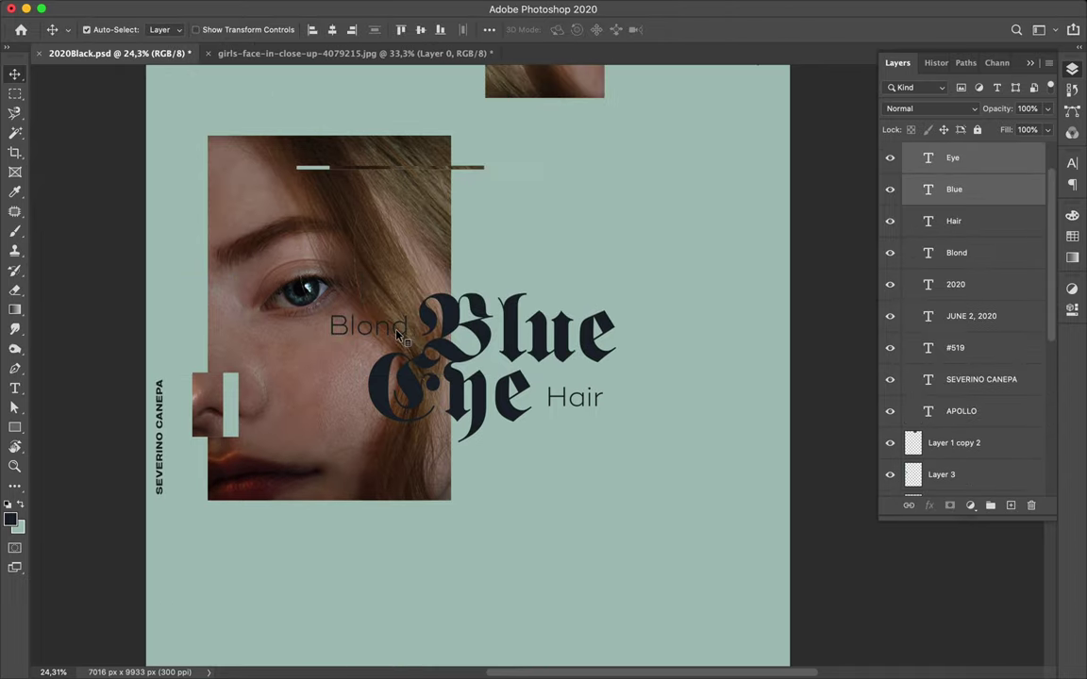
Group the selected title word layers and name the group 'Title'
key("ctrl+g")
double_click(952, 151)
type("Title")
key("Return")
Scale the Title group up to about 121%
key("ctrl+t")
left_click_drag(472, 442, 475, 479)
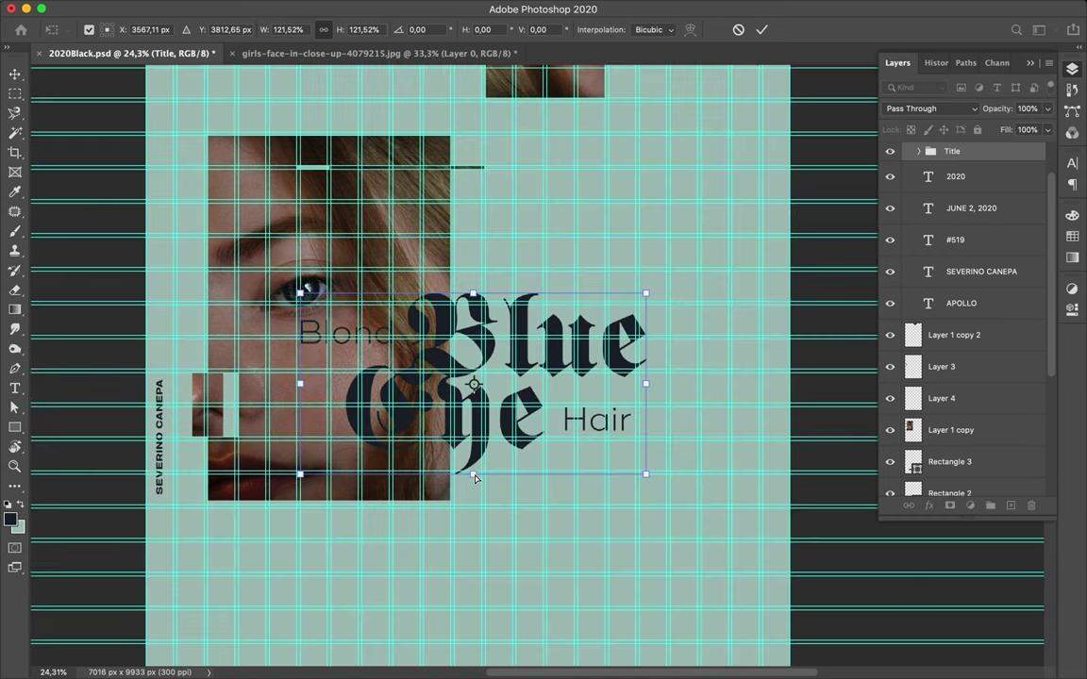
key("Return")
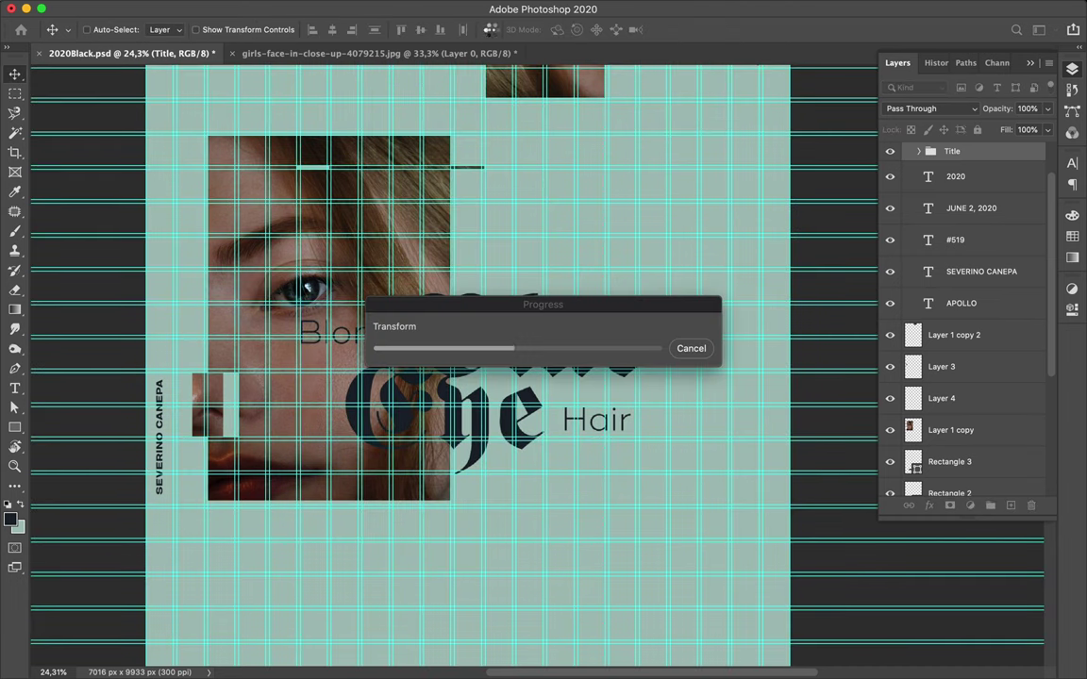
left_click(489, 30)
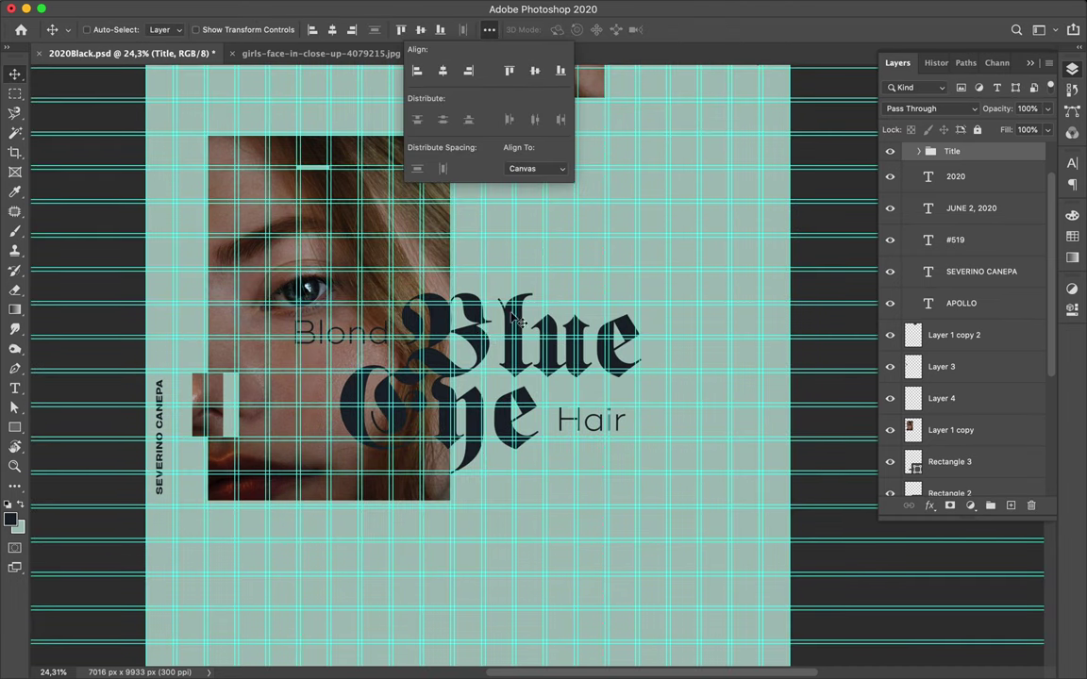
left_click(481, 325)
Draw an L-shaped corner line at the title's lower left with no fill and a thick navy stroke
left_click(269, 338)
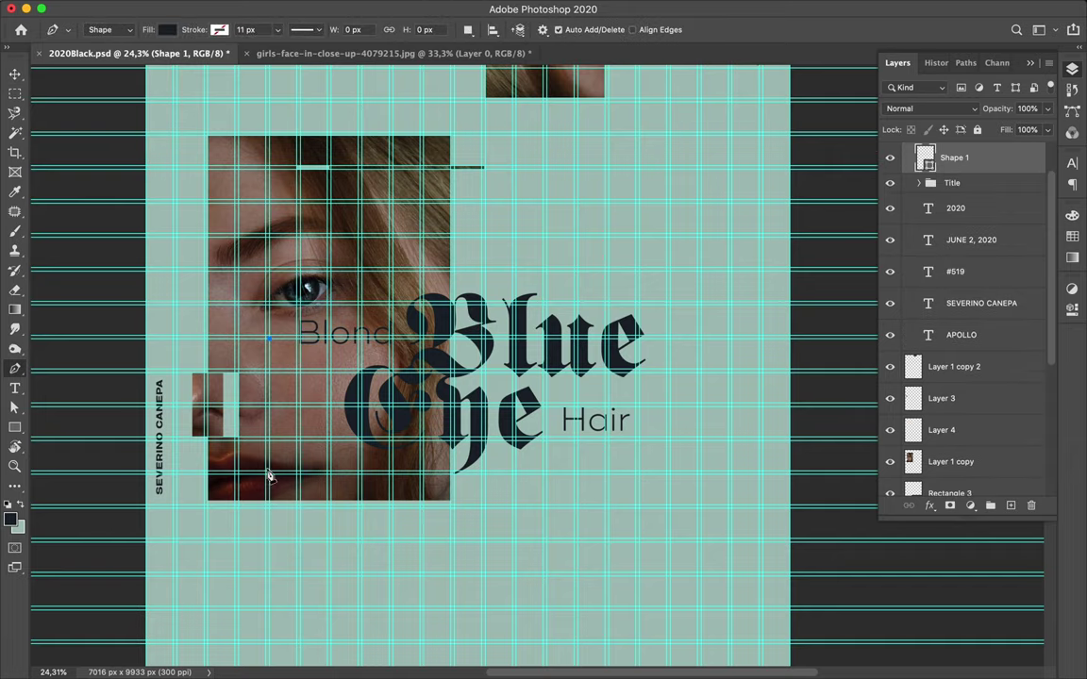
left_click(512, 505)
key("a")
key("ctrl+apostrophe")
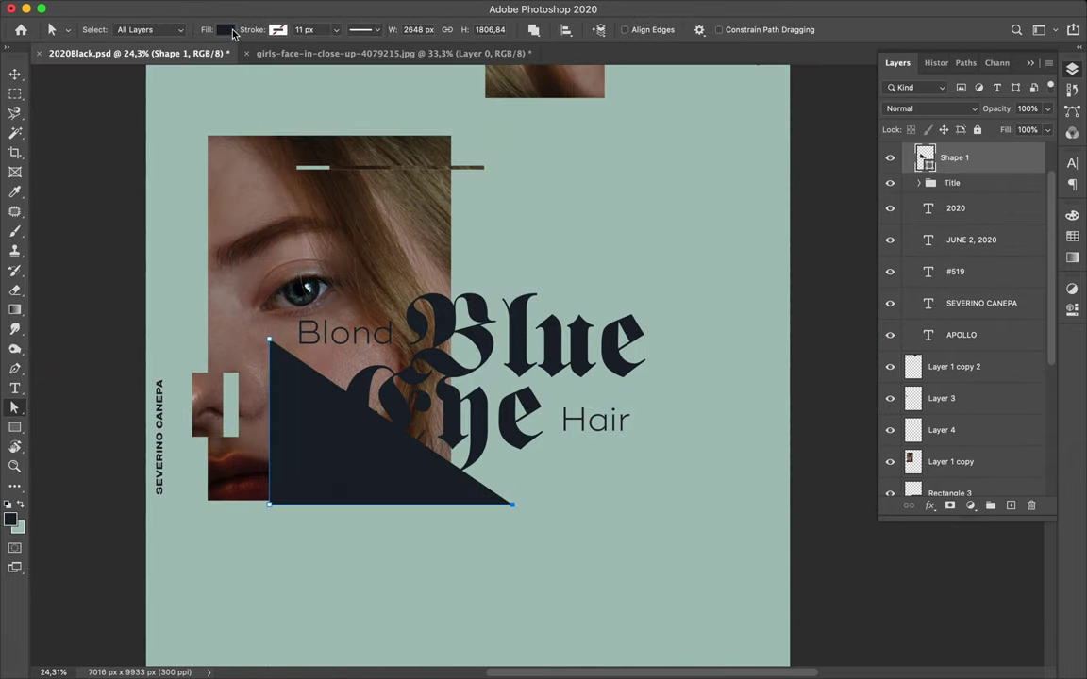
left_click(224, 29)
left_click(135, 54)
left_click(306, 30)
Duplicate the corner line, rotate the copy 180° and move it to the upper right
left_click(337, 436)
key("v")
mouse_move(286, 458)
left_mouse_down()
mouse_move(361, 442)
mouse_move(561, 329)
mouse_move(698, 276)
left_mouse_up()
key("ctrl+t")
key("ctrl+apostrophe")
key("Return")
key("a")
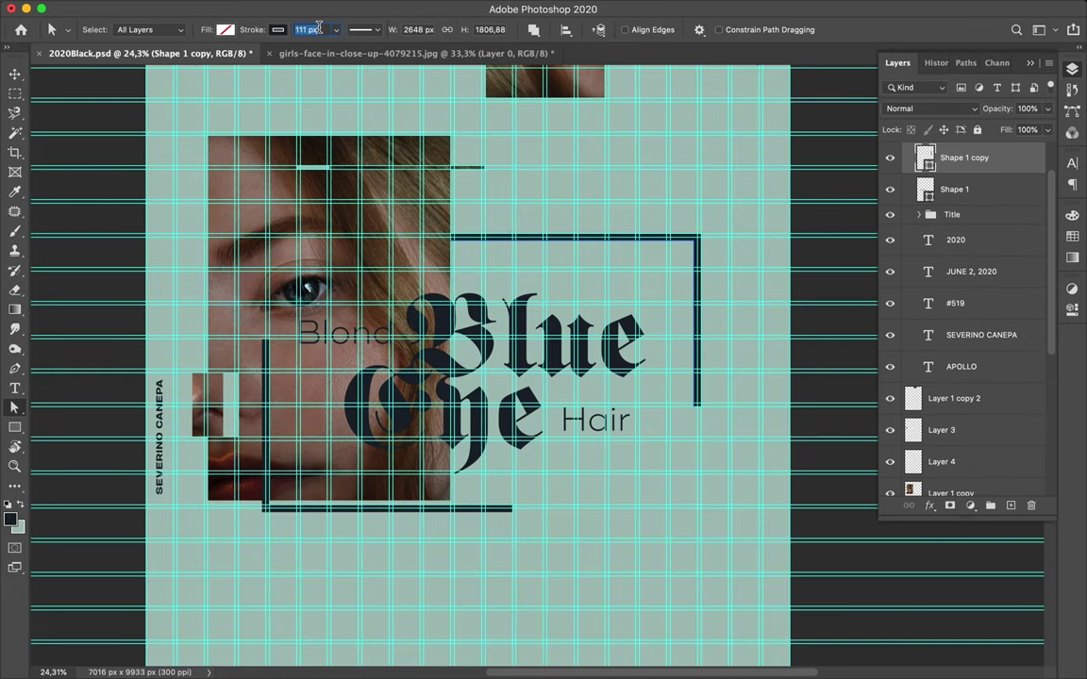
key("v")
key("ctrl+apostrophe")
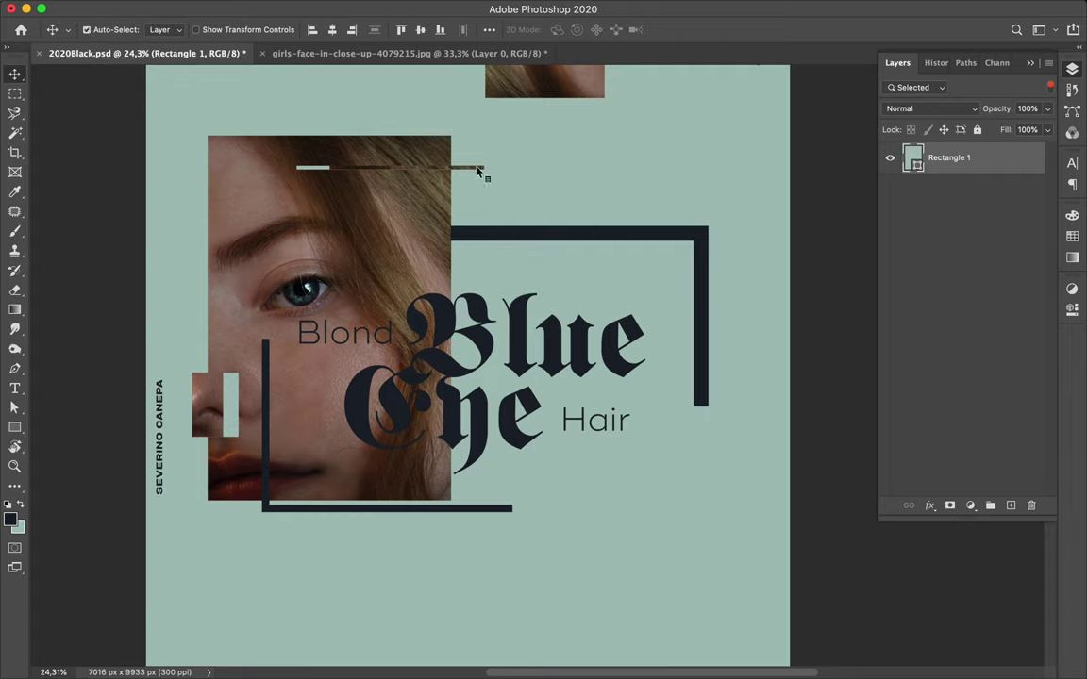
Show all layers and select the upper-right corner line's path
left_click(1050, 88)
scroll(395, 165, "down", 3)
scroll(395, 165, "down", 3)
scroll(396, 165, "up", 3)
key("a")
left_click(619, 274)
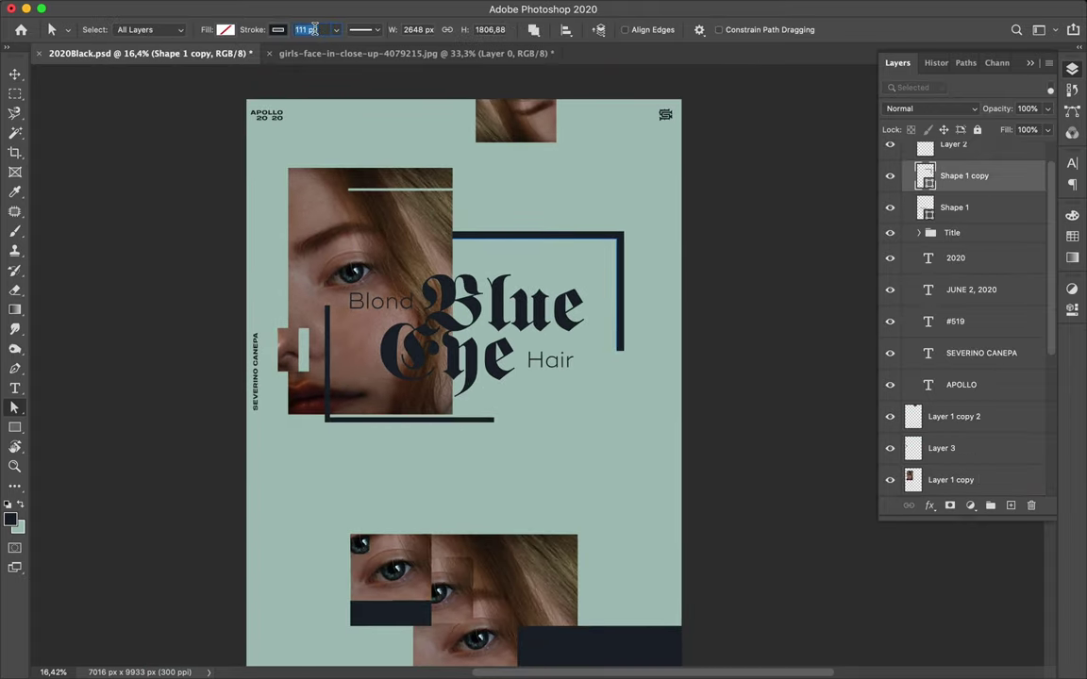
scroll(538, 364, "up", 5)
key("ctrl+apostrophe")
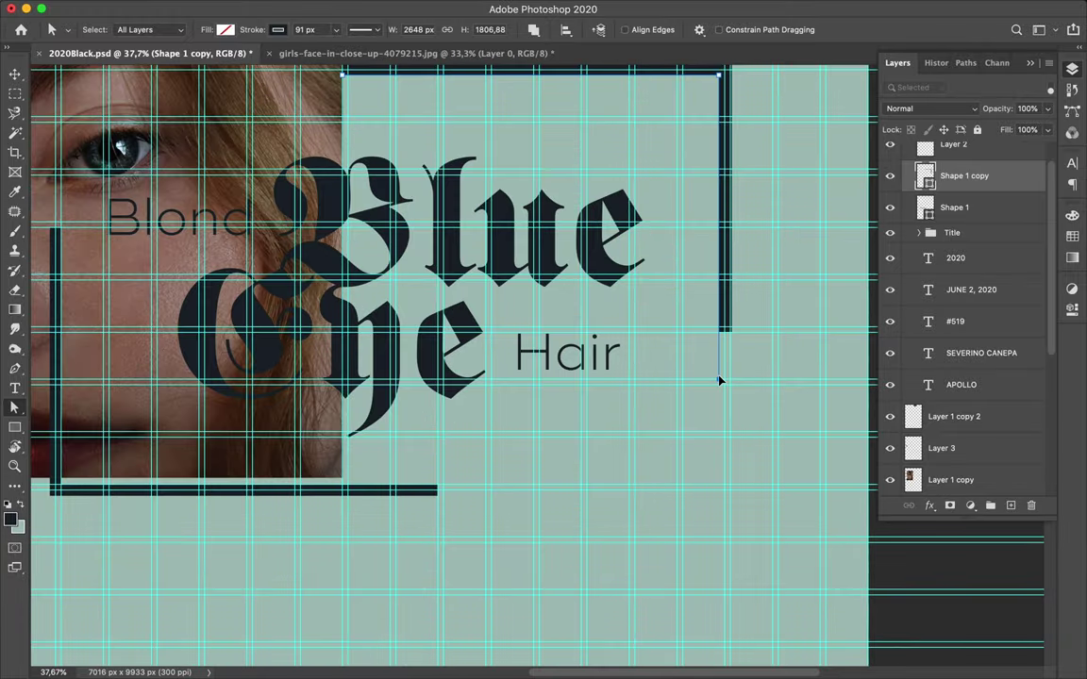
scroll(660, 283, "down", 1)
scroll(613, 207, "down", 3)
scroll(598, 165, "down", 2)
Select the background rectangle and fit the whole poster in view
left_click(597, 165)
key("ctrl+apostrophe")
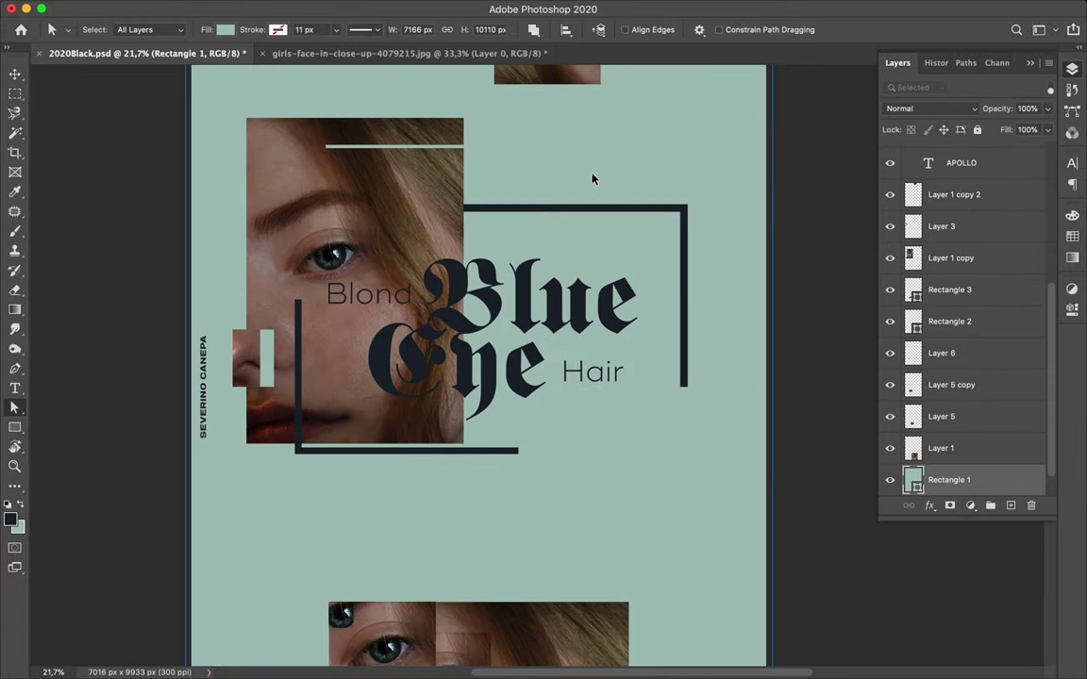
key("ctrl+0")
key("v")
left_click(637, 587)
left_click(500, 289, "shift")
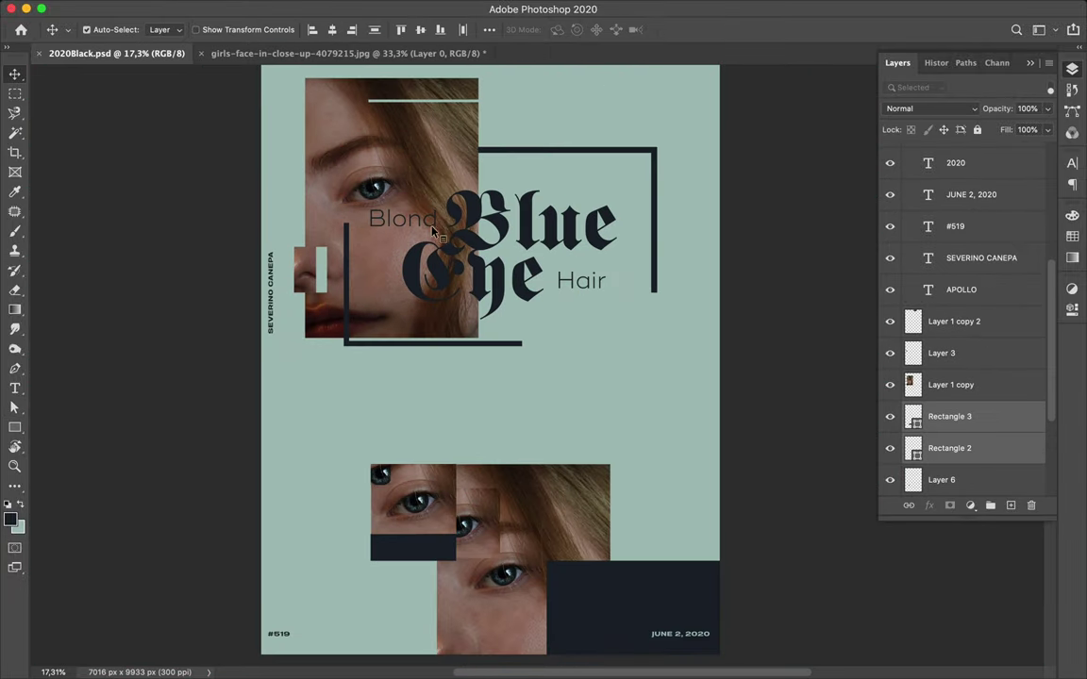
Set the title text colour to the light mint swatch in the Character panel
key("F7")
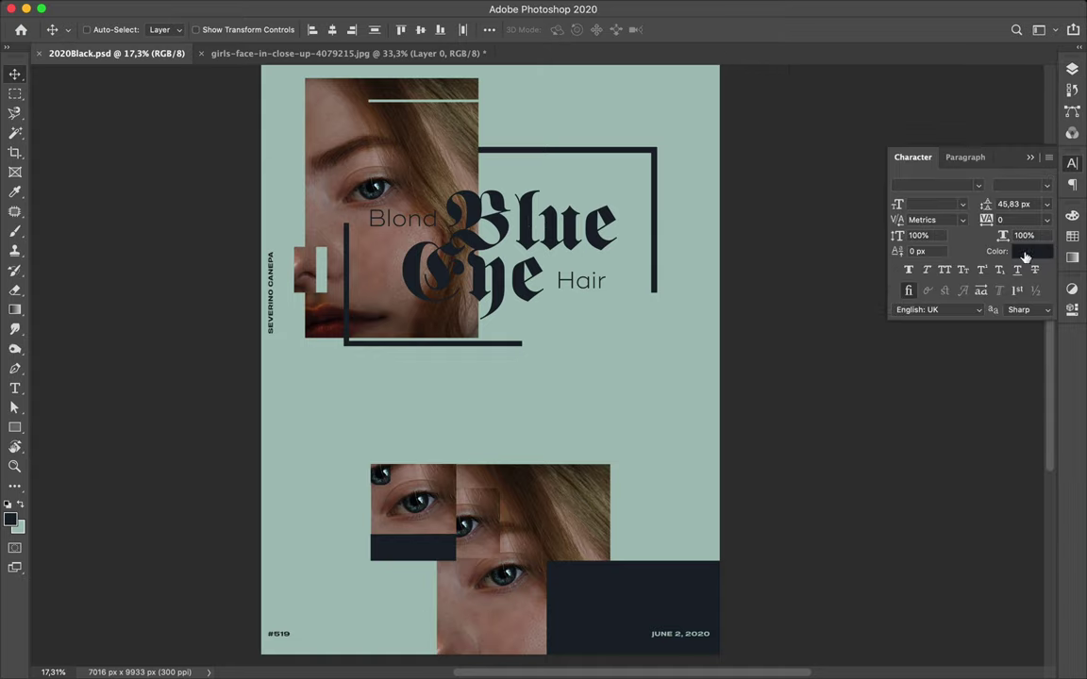
left_click(1026, 253)
left_click(894, 233)
left_click(958, 412)
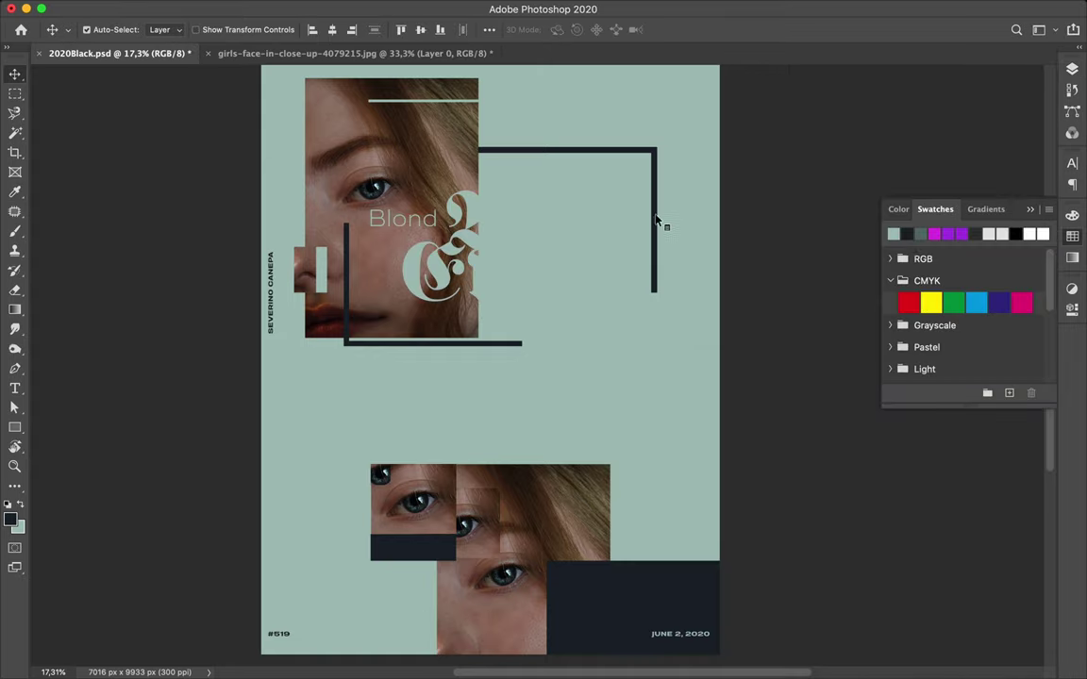
scroll(658, 220, "up", 2)
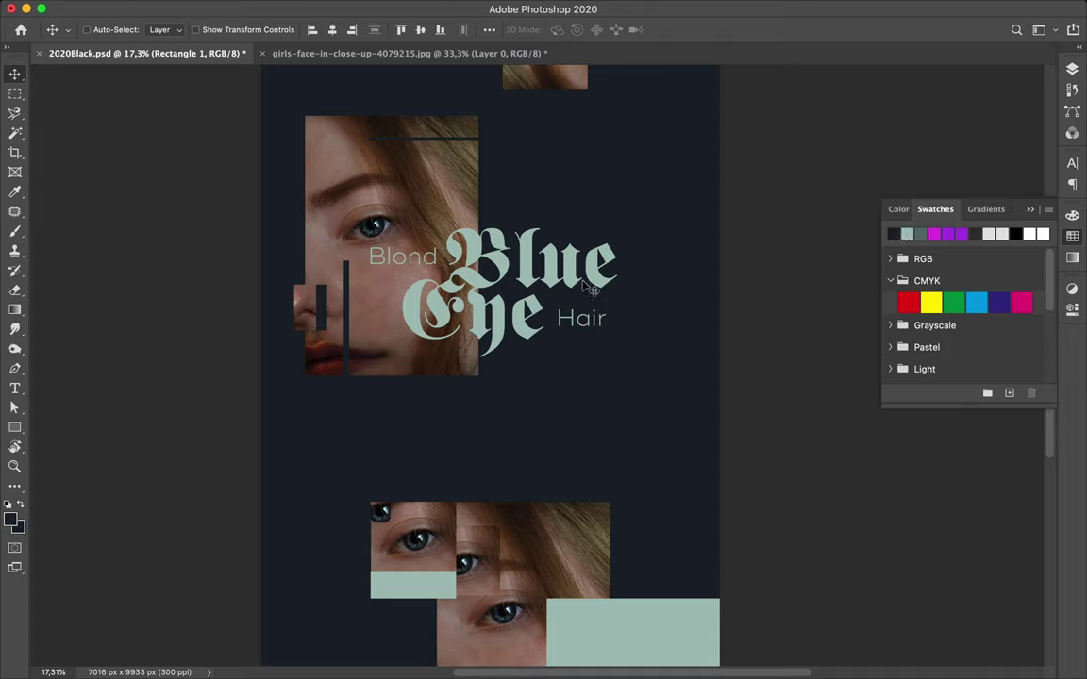
scroll(633, 592, "down", 2)
Select the JUNE 2, 2020 date and APOLLO side text layers
left_click(1072, 69)
left_click(970, 189)
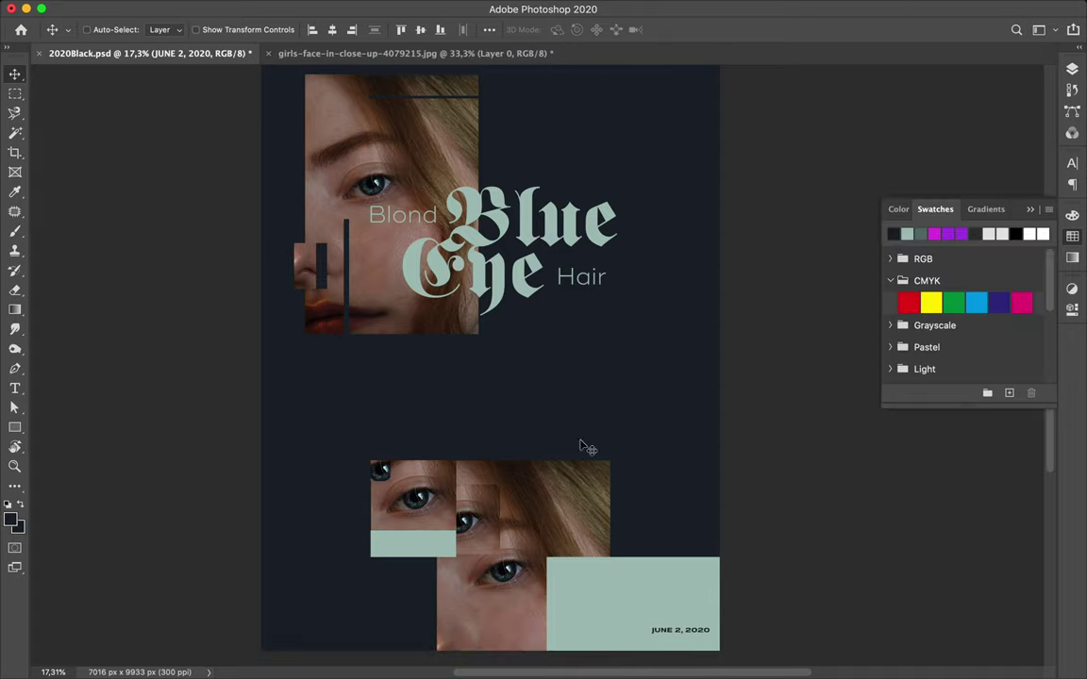
left_click(1072, 69)
left_click(973, 297)
left_click(970, 337, "shift")
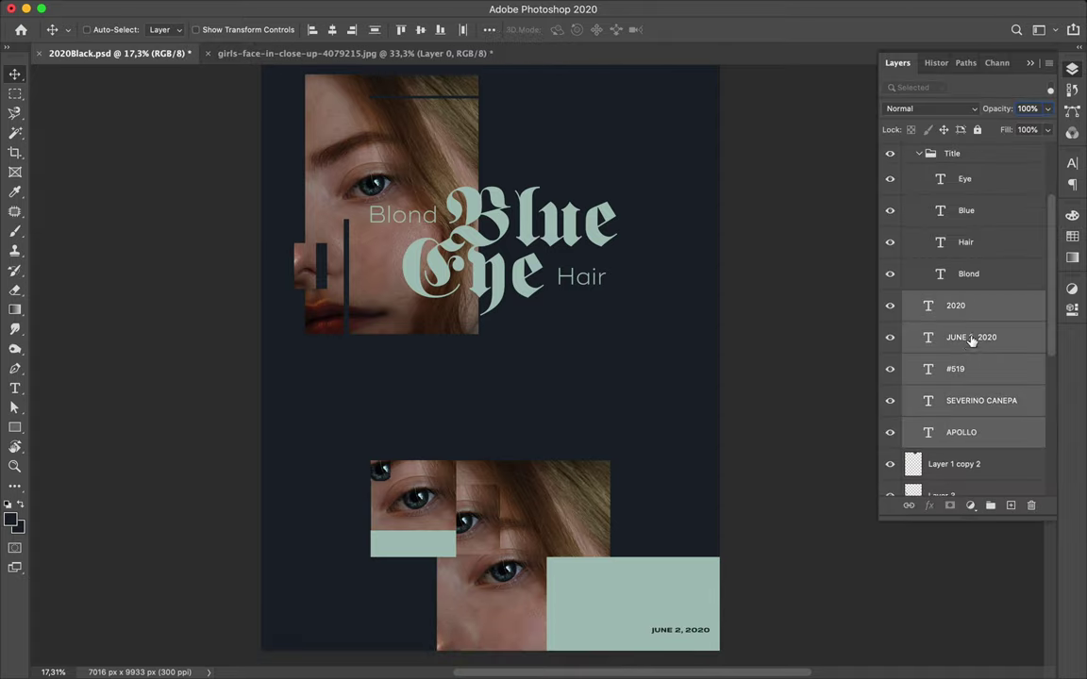
scroll(704, 259, "up", 3)
left_click(1072, 69)
Draw a small logo rectangle flush to the poster's top-right corner
key("u")
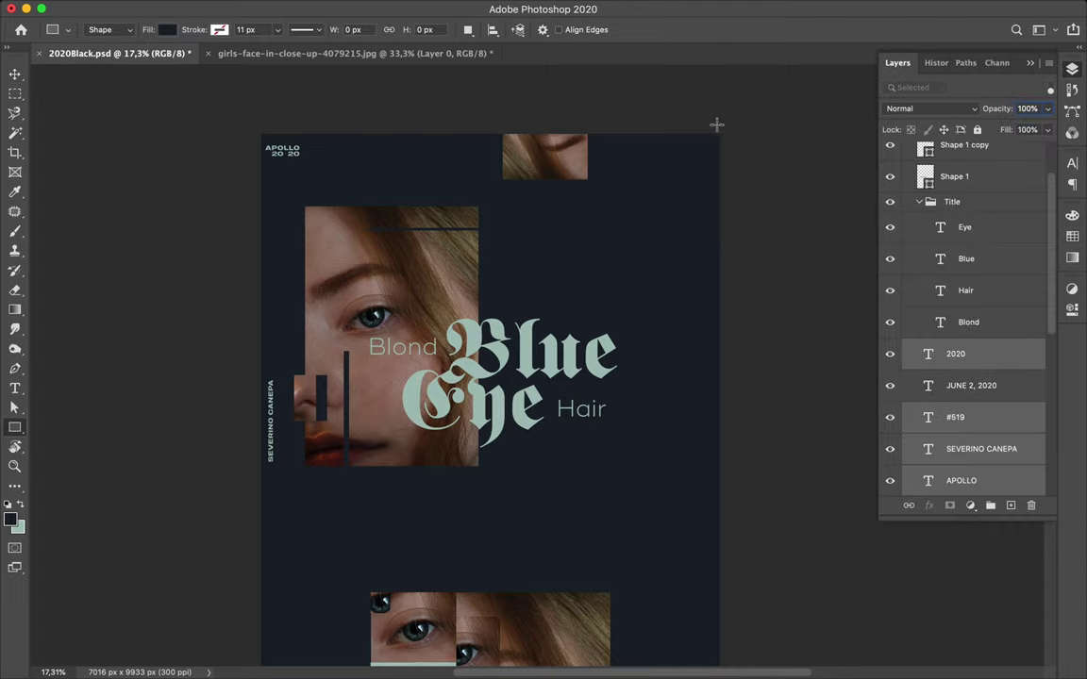
scroll(953, 377, "down", 2)
left_click(953, 407)
left_click_drag(677, 129, 734, 165)
left_click_drag(705, 151, 725, 151)
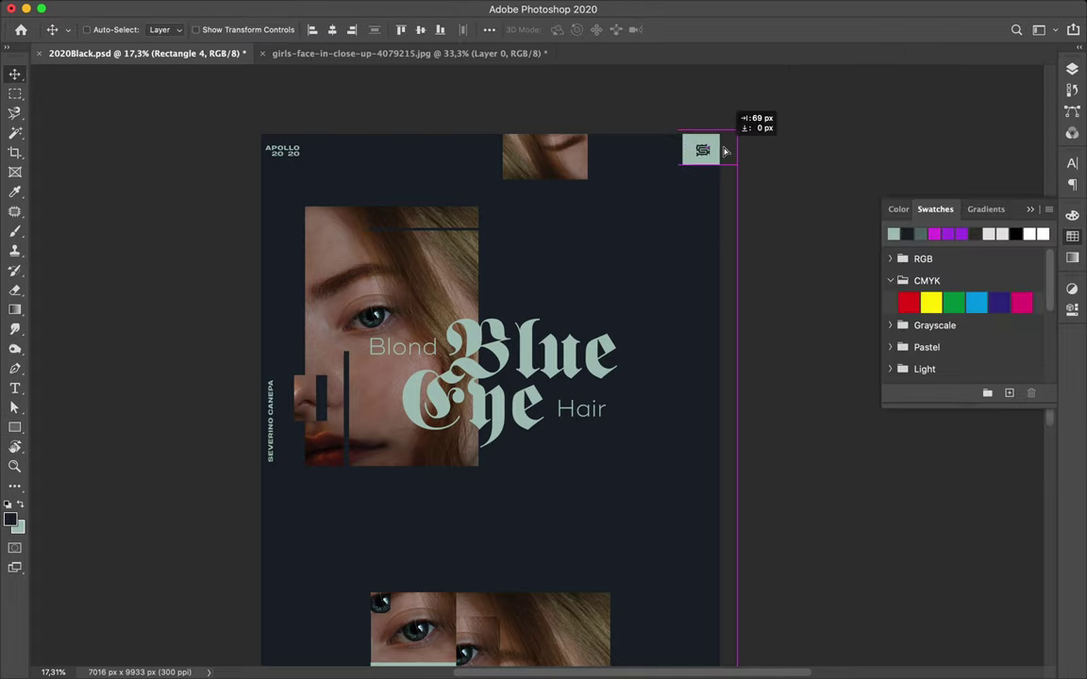
Give both L-shaped corner lines a mint stroke
scroll(587, 253, "down", 3)
left_click(905, 233)
key("u")
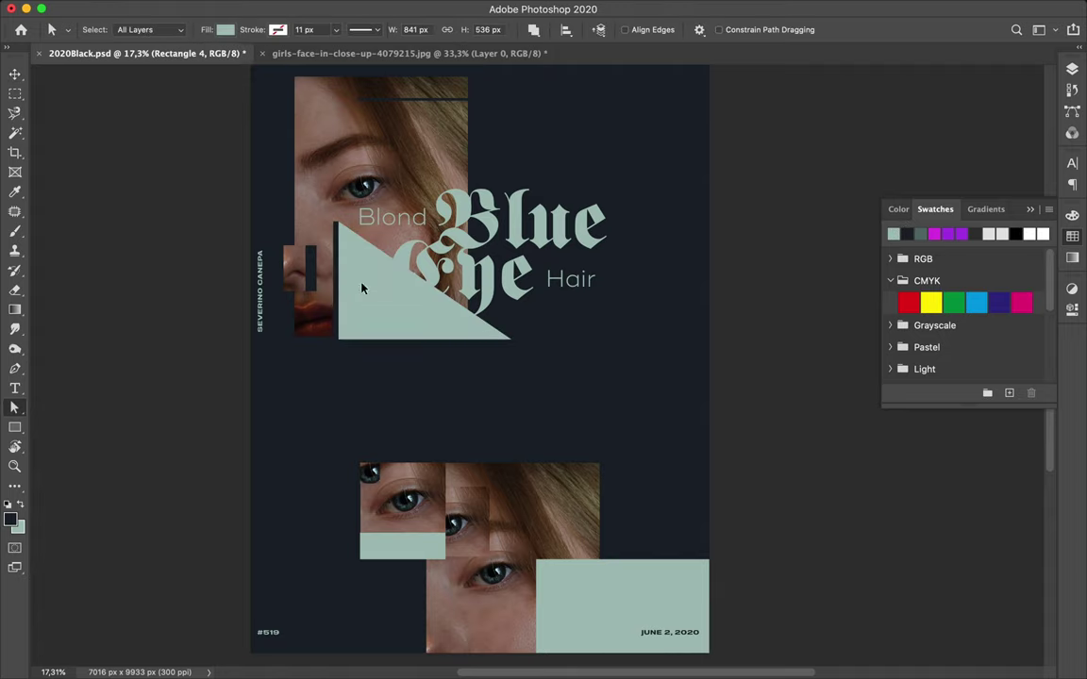
left_click(283, 29)
key("v")
key("F7")
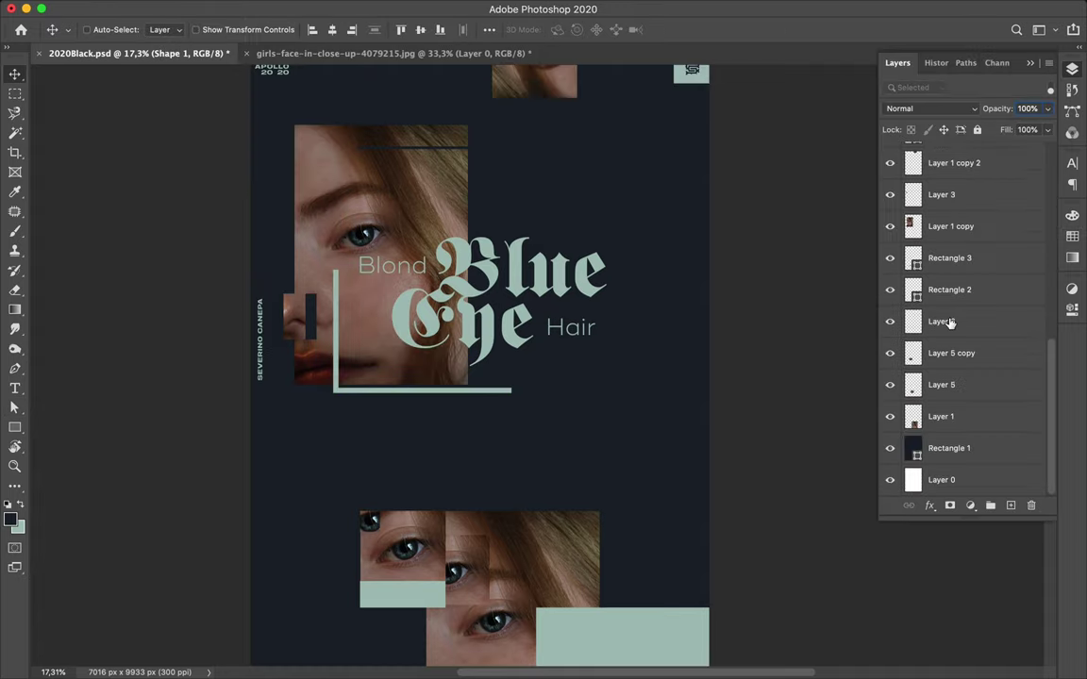
key("u")
left_click(283, 29)
Temporarily hide the navy background and shrink the bottom-right mint block
left_click(178, 109)
key("v")
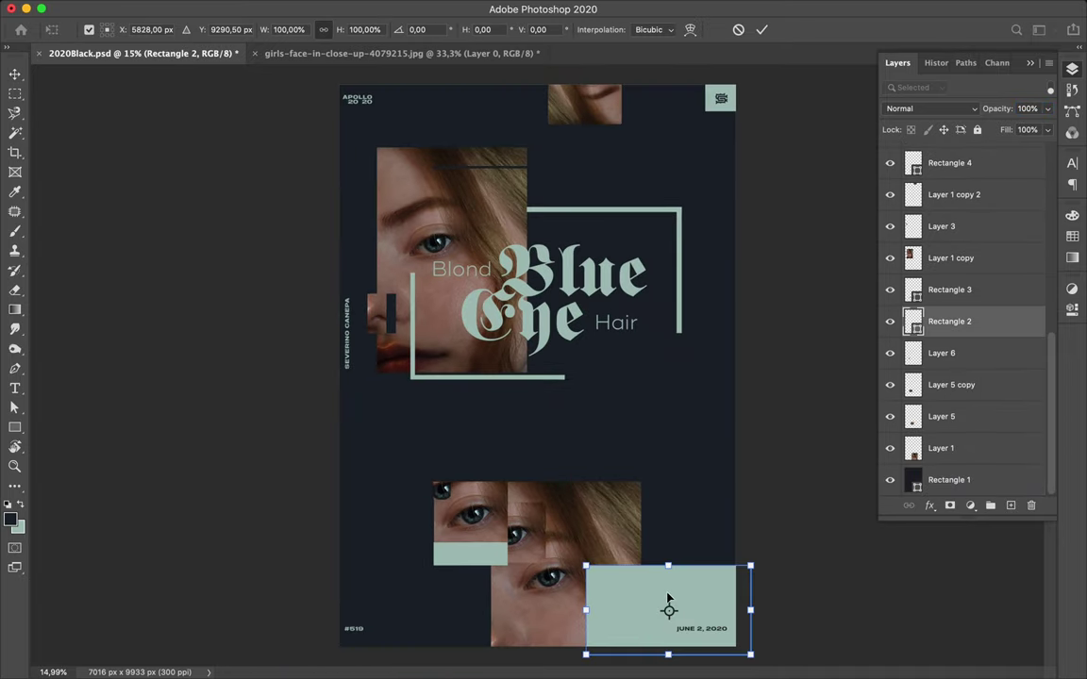
left_click_drag(586, 567, 605, 607)
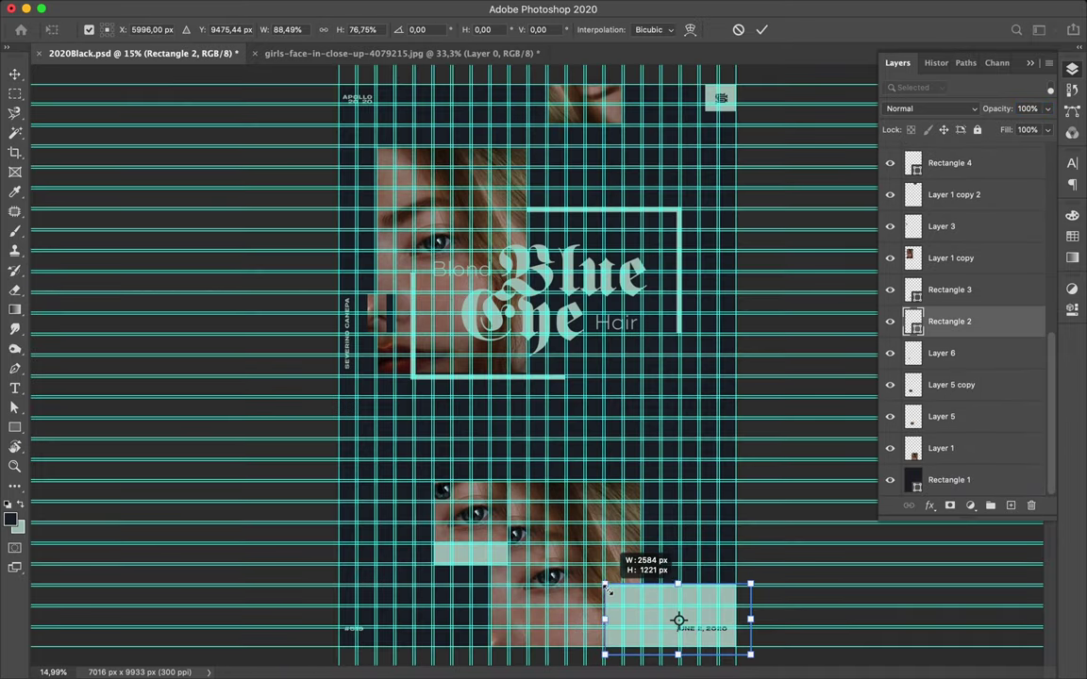
key("Return")
scroll(405, 424, "up", 3)
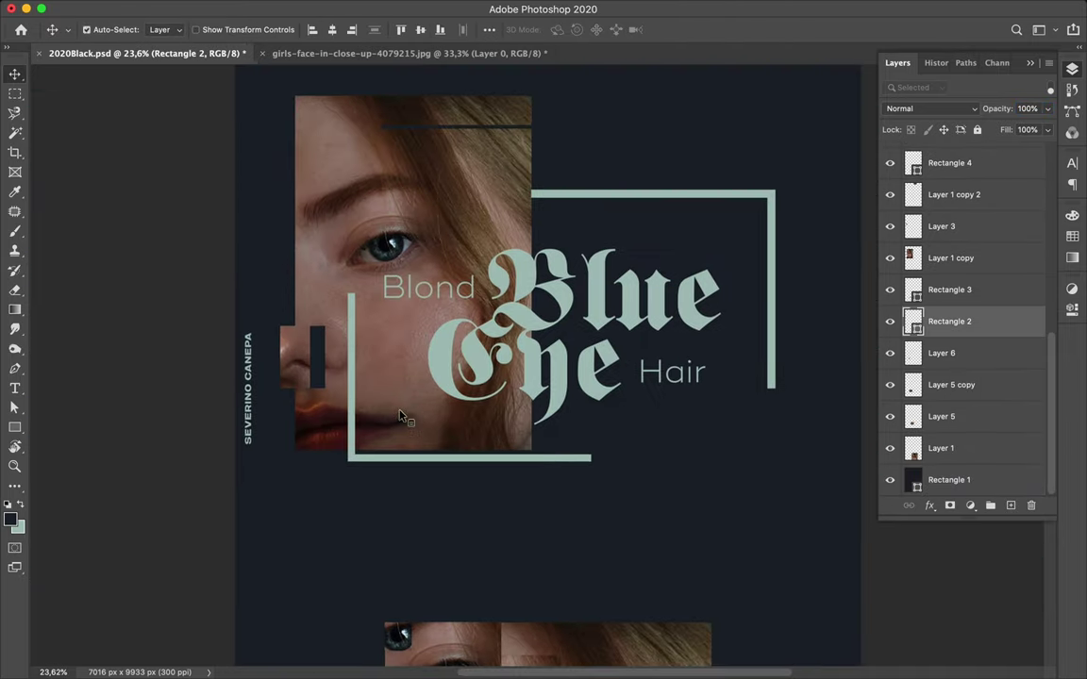
left_click(400, 418, "ctrl")
key("ctrl+semicolon")
scroll(330, 427, "up", 4)
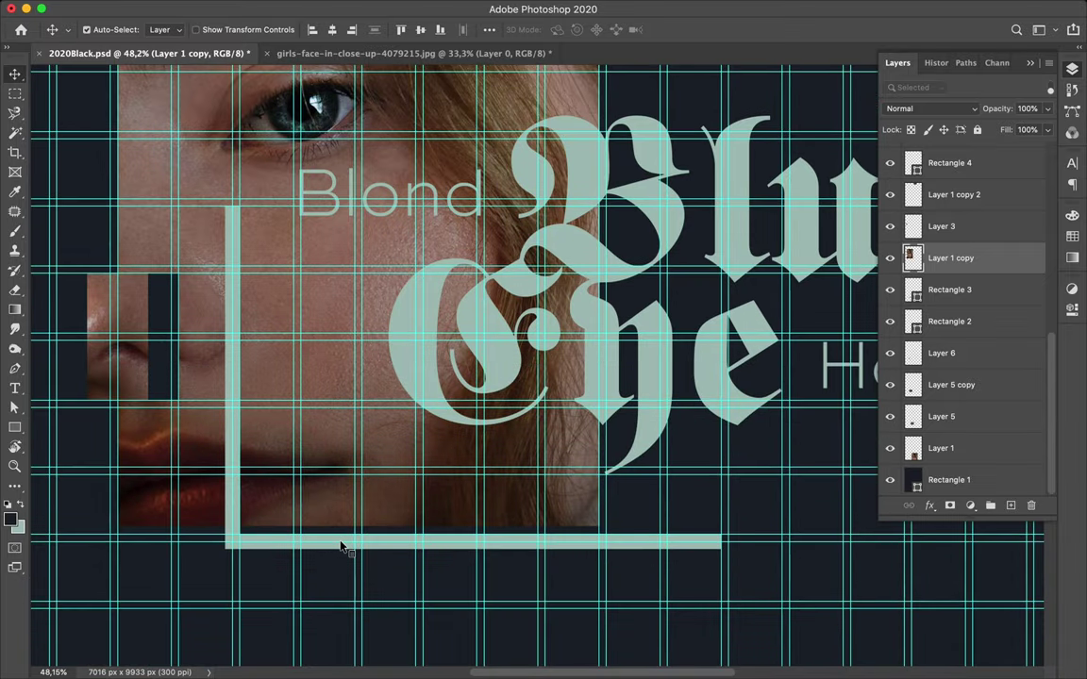
Select the lower-left mint corner line and inspect its path
left_click(342, 545)
scroll(341, 545, "down", 2)
key("a")
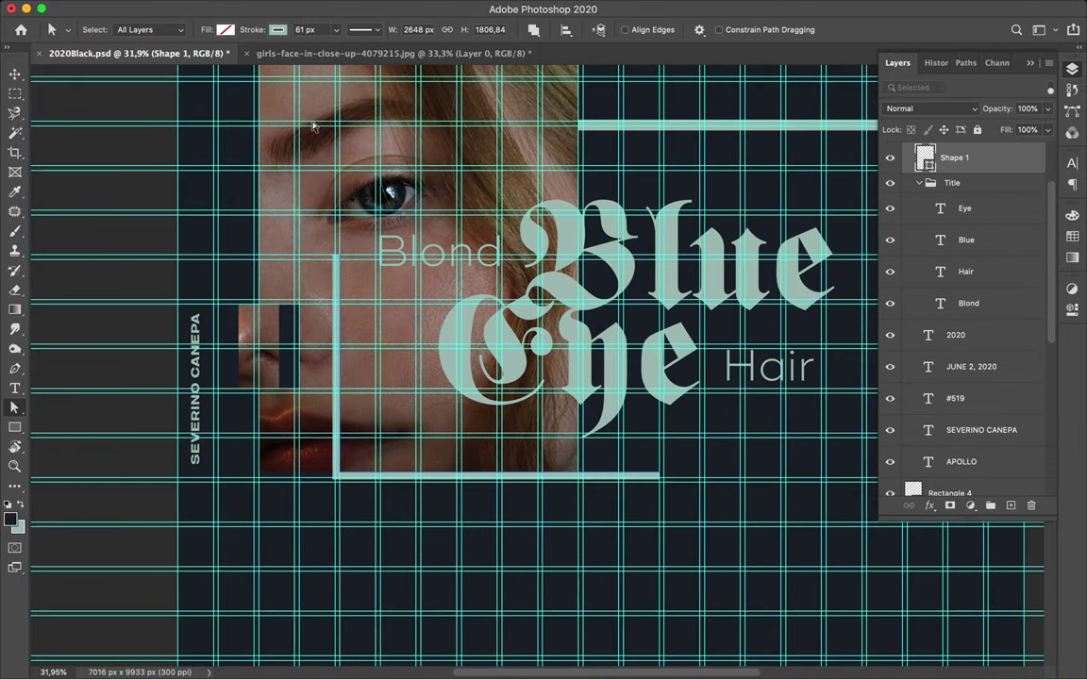
key("v")
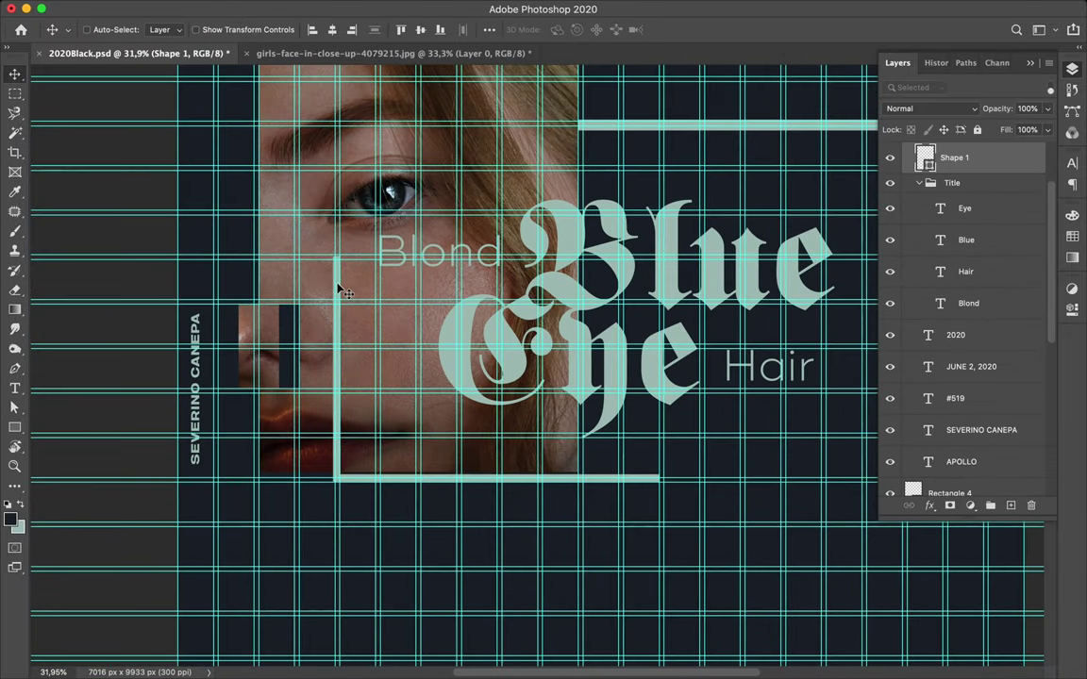
Copy the lips area of the face photo to Layer 7 and move it down-right
left_click(263, 378, "ctrl")
key("m")
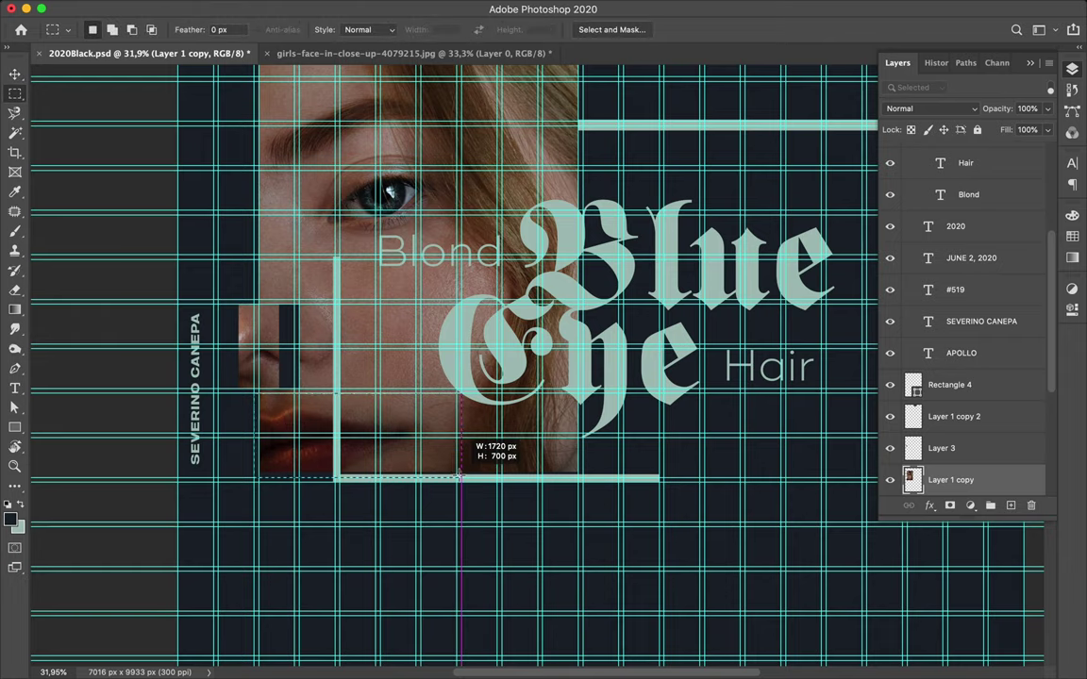
key("ctrl+j")
key("v")
left_click_drag(427, 422, 596, 515)
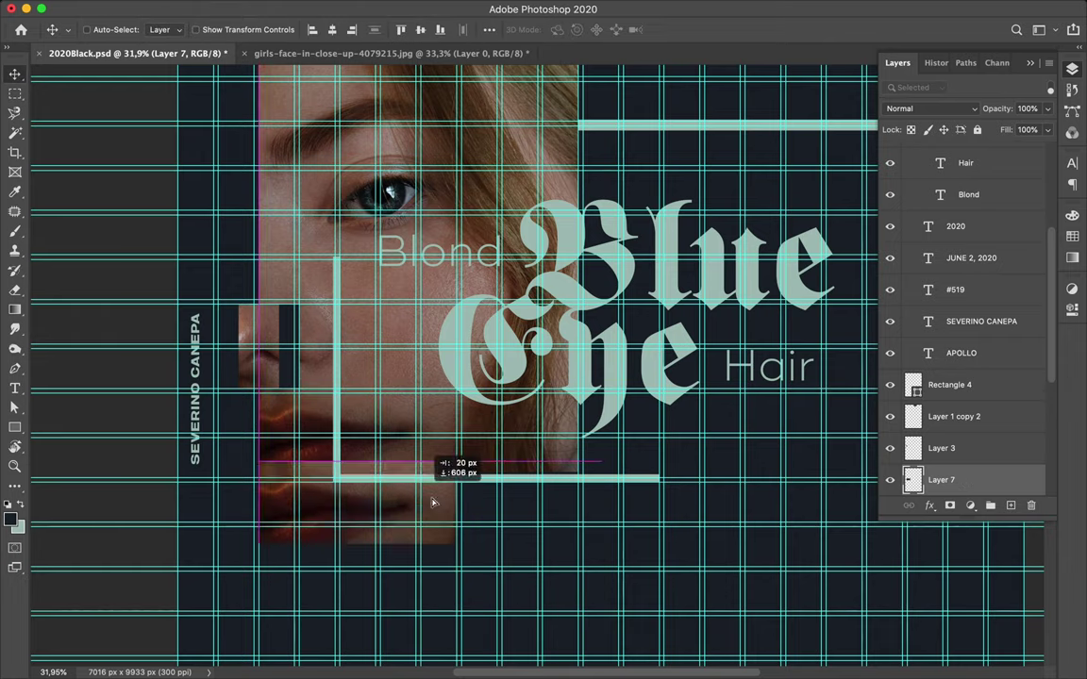
Align the mint frame's bottom bar and select the outline frame's 61 px stroke width
scroll(585, 516, "up", 3)
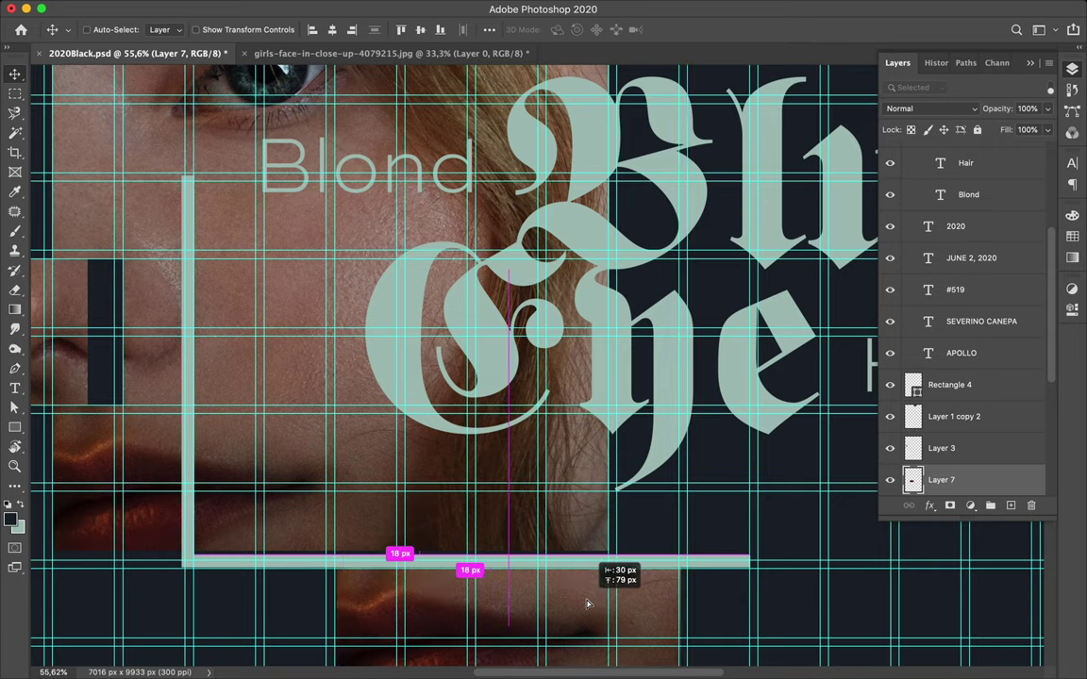
scroll(595, 575, "down", 2)
left_click_drag(586, 516, 571, 575)
key("a")
left_click(347, 445)
left_click(306, 29)
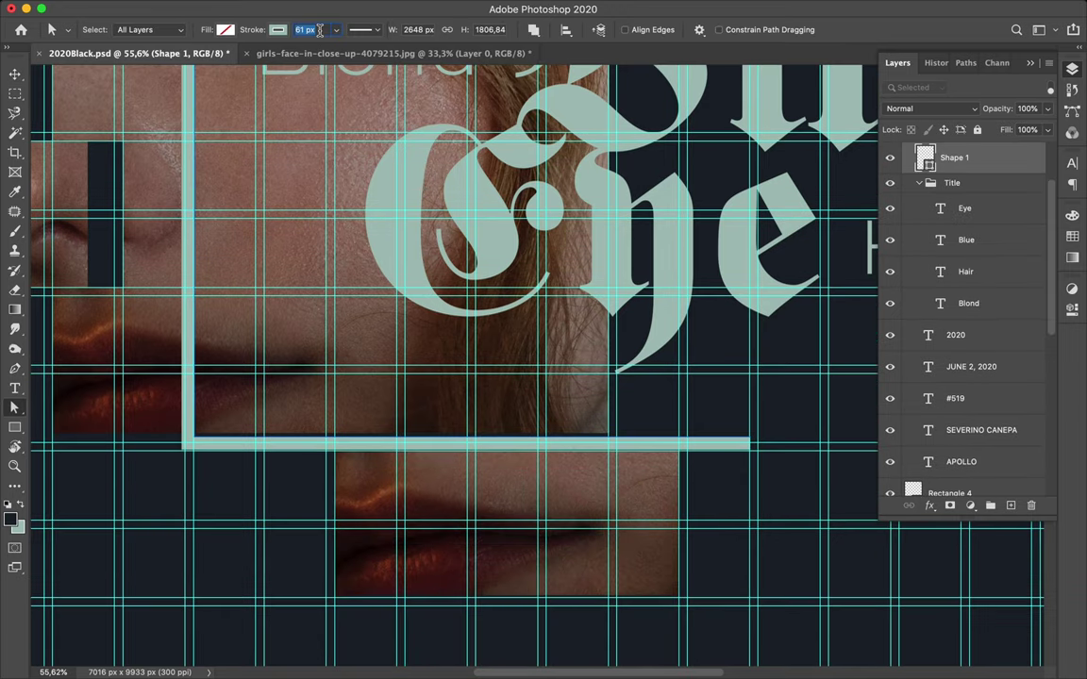
Raise the title frame's stroke width to 80 px
key("Up")
key("Up")
key("Up")
key("Up")
key("Up")
key("Up")
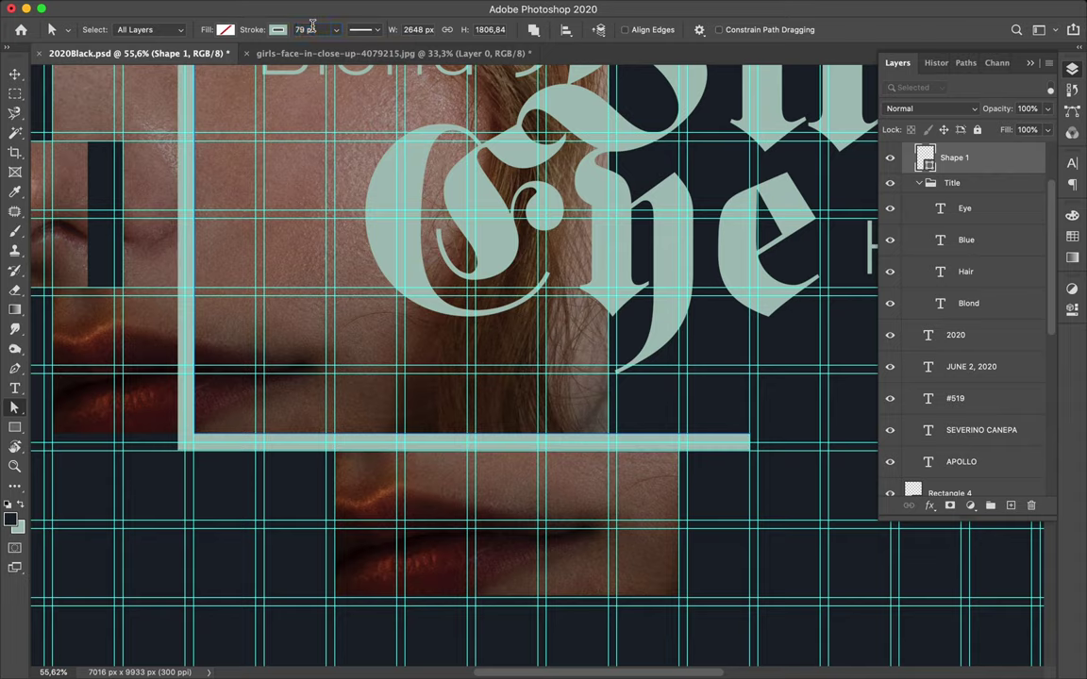
scroll(329, 341, "down", 5)
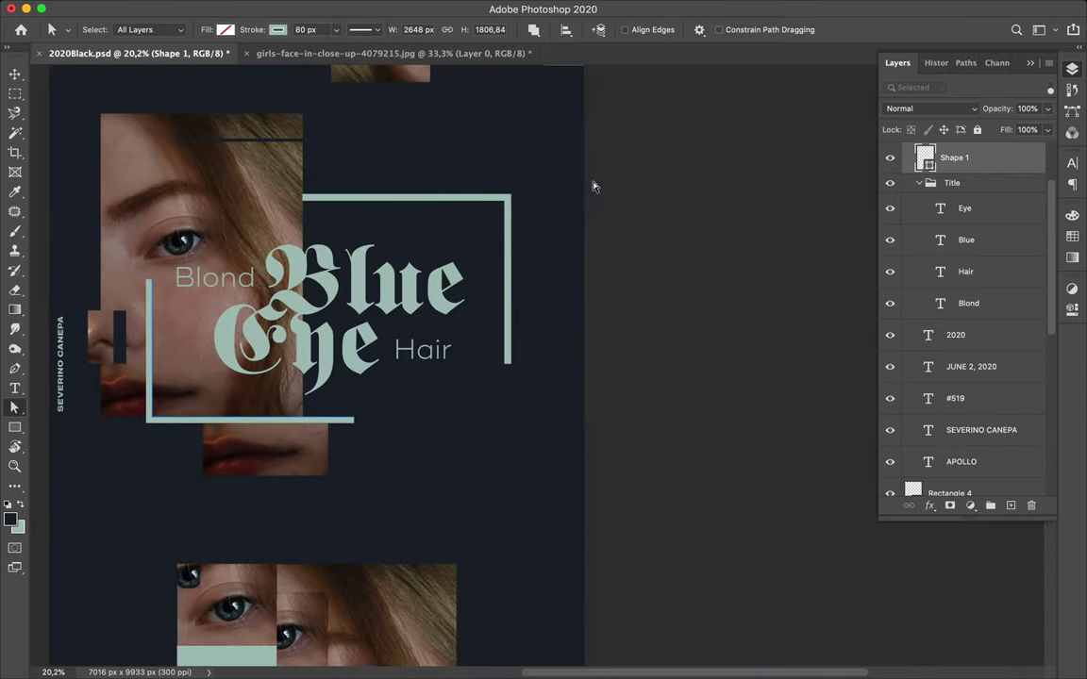
key("m")
Draw a thin horizontal bar and a vertical bar at the frame's top-right, then select both
key("u")
left_click_drag(401, 195, 518, 187)
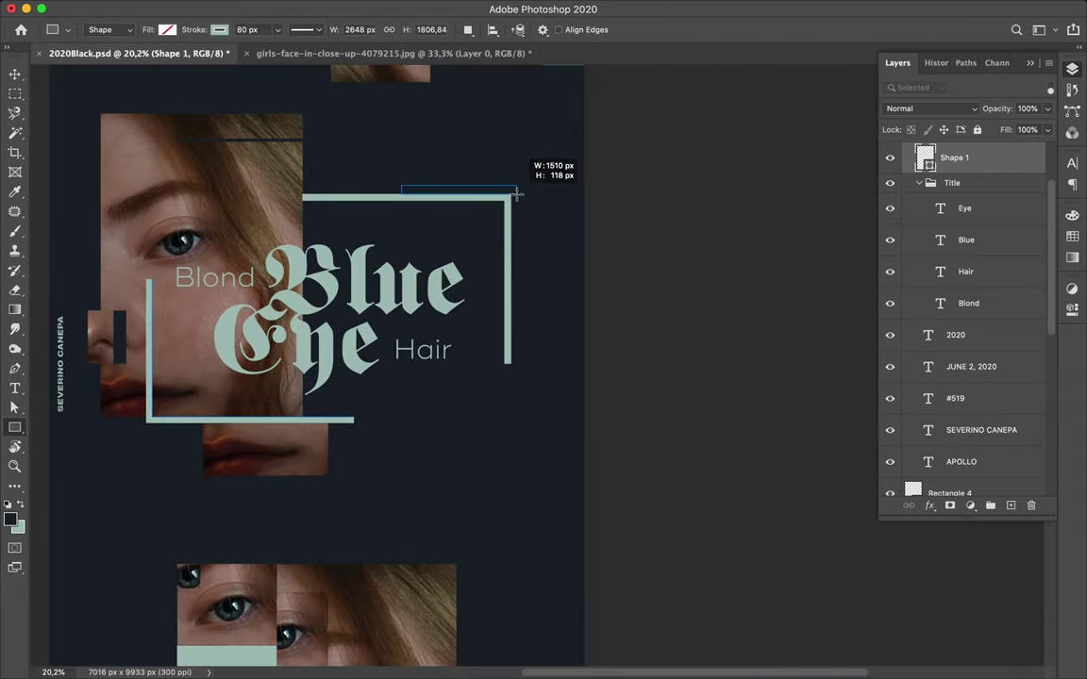
left_click_drag(507, 251, 509, 255)
key("v")
scroll(510, 254, "up", 3)
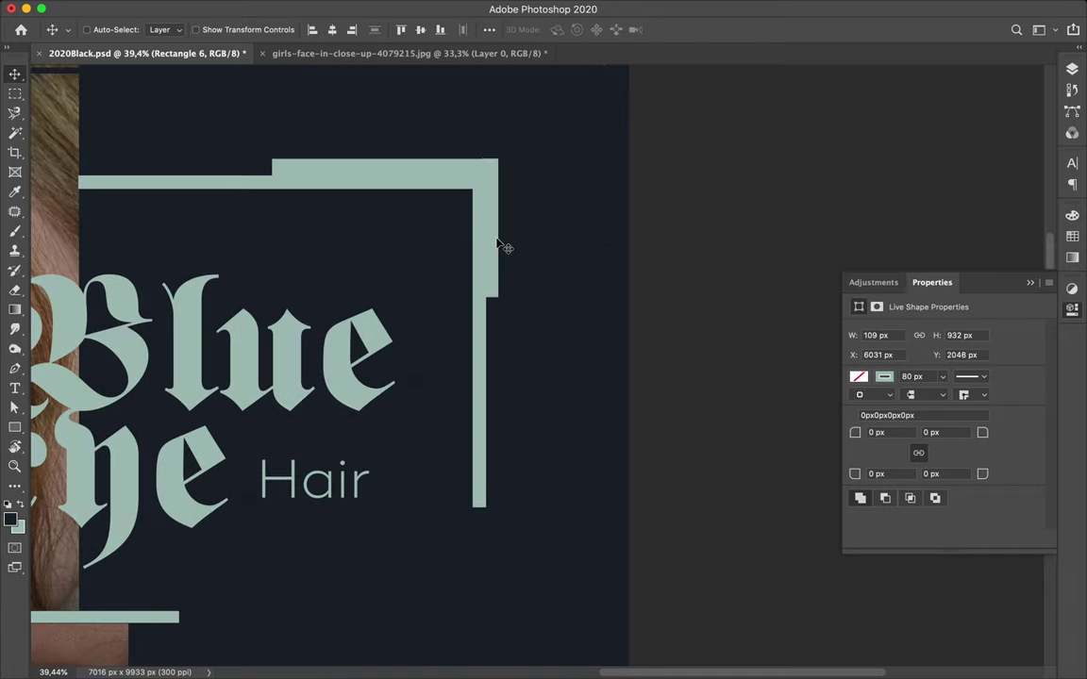
left_click(451, 173, "shift")
Zoom around the new corner bars and show the layout guides
scroll(519, 145, "down", 1)
scroll(469, 318, "down", 2)
scroll(239, 227, "down", 1)
scroll(405, 173, "down", 4)
scroll(405, 172, "up", 2)
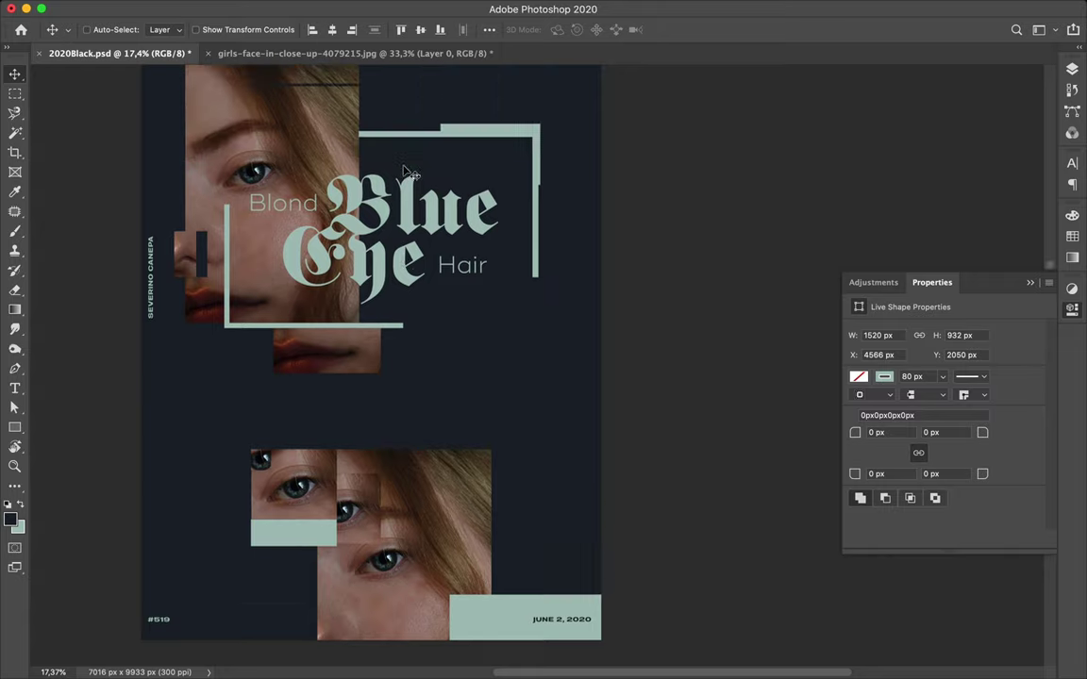
scroll(406, 173, "up", 3)
key("ctrl+semicolon")
Draw a vertical Pen line down from the poster top and set its stroke width
key("p")
left_click(191, 120)
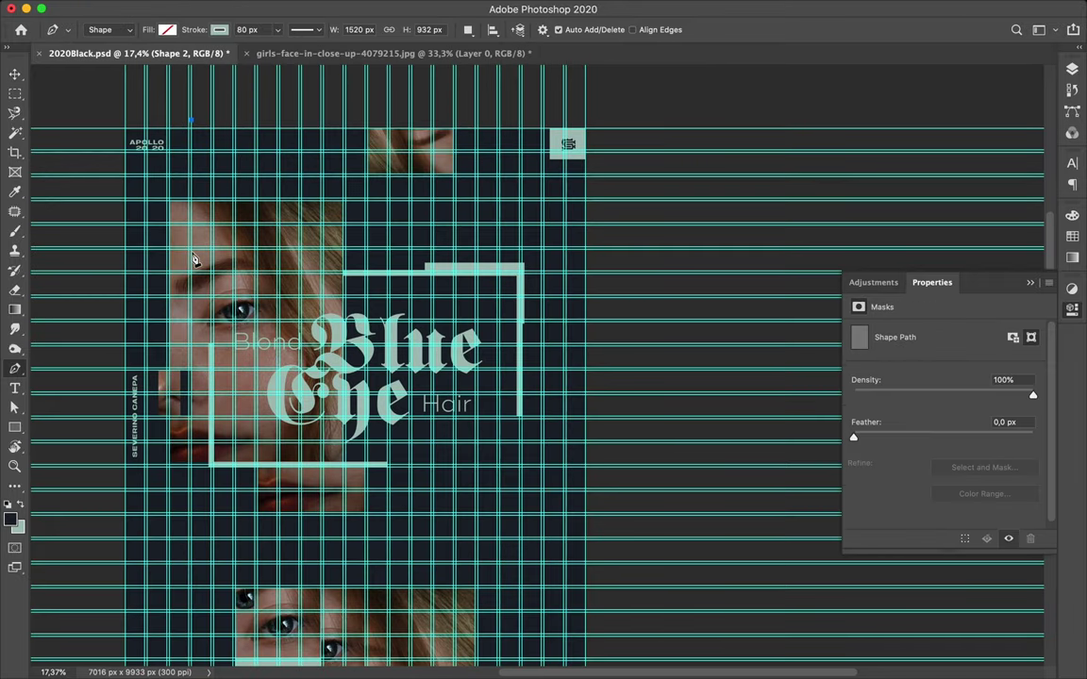
left_click(190, 223)
key("a")
left_click(366, 30)
left_click(324, 30)
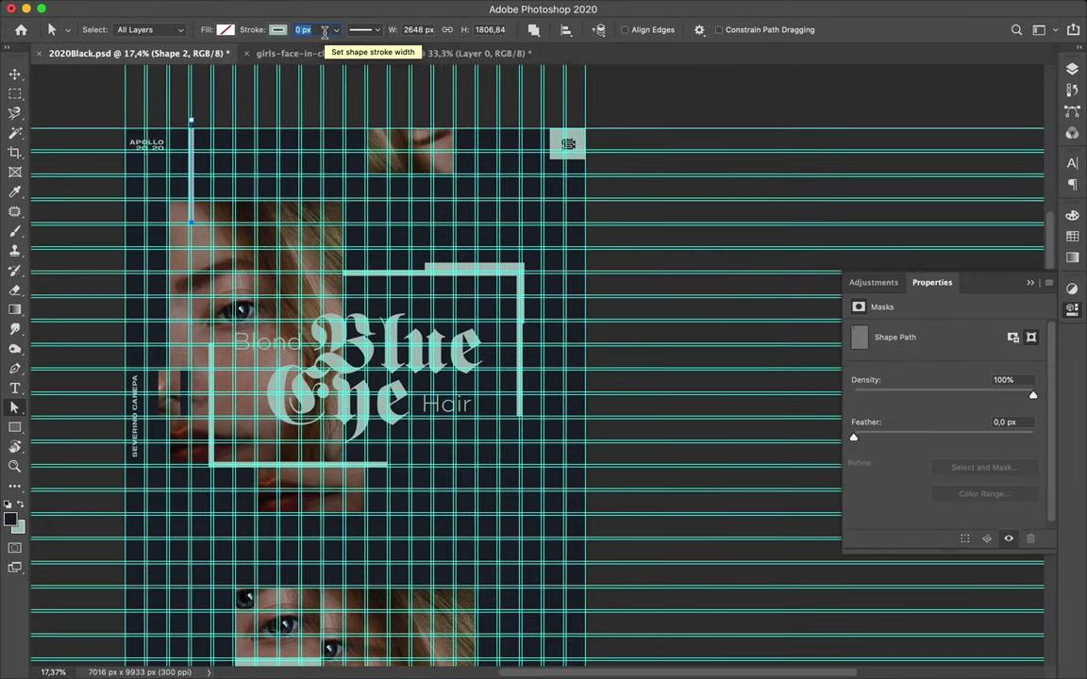
Toggle the layout guides to check and select the thin vertical line
scroll(227, 133, "up", 5)
scroll(274, 156, "up", 3)
key("ctrl+semicolon")
key("ctrl+semicolon")
scroll(303, 199, "down", 1)
key("ctrl+semicolon")
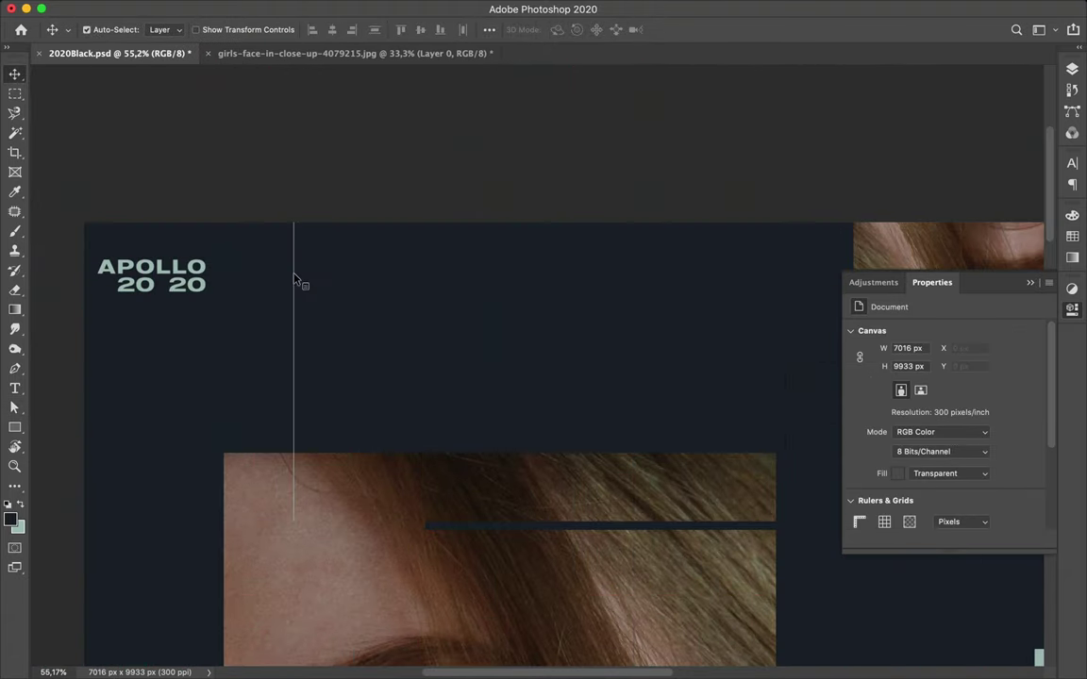
left_click(298, 282, "ctrl")
key("ctrl+semicolon")
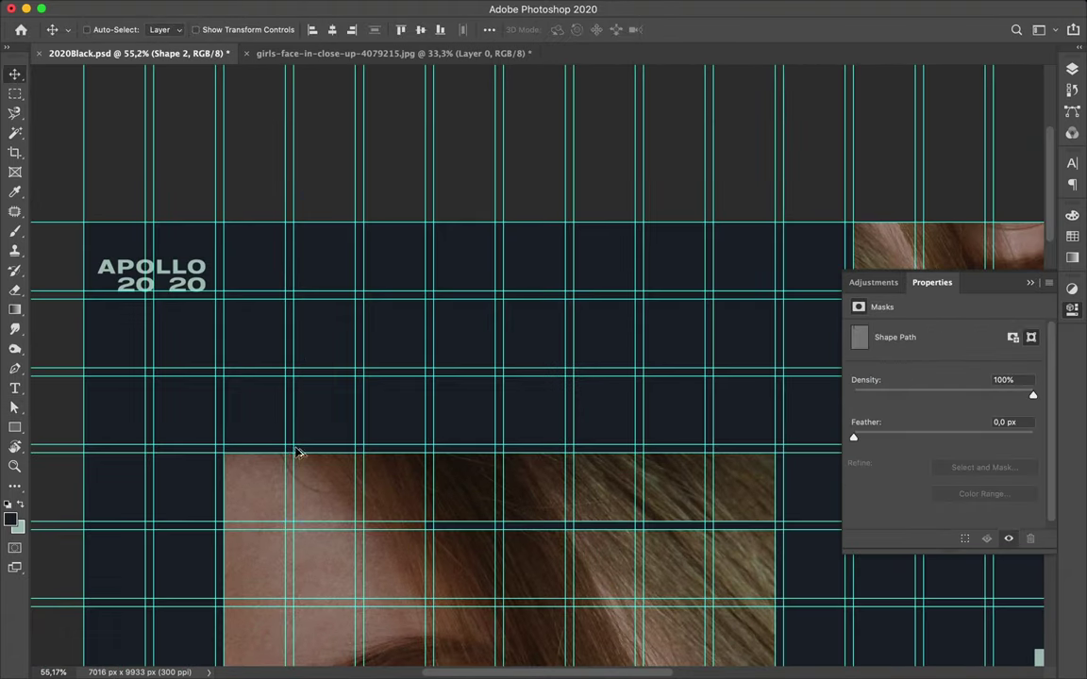
Duplicate the line and stretch the copy down over the portrait
key("ctrl+alt+t")
scroll(284, 214, "down", 3)
mouse_move(284, 214)
left_mouse_down()
mouse_move(293, 637)
mouse_move(296, 495)
left_mouse_up()
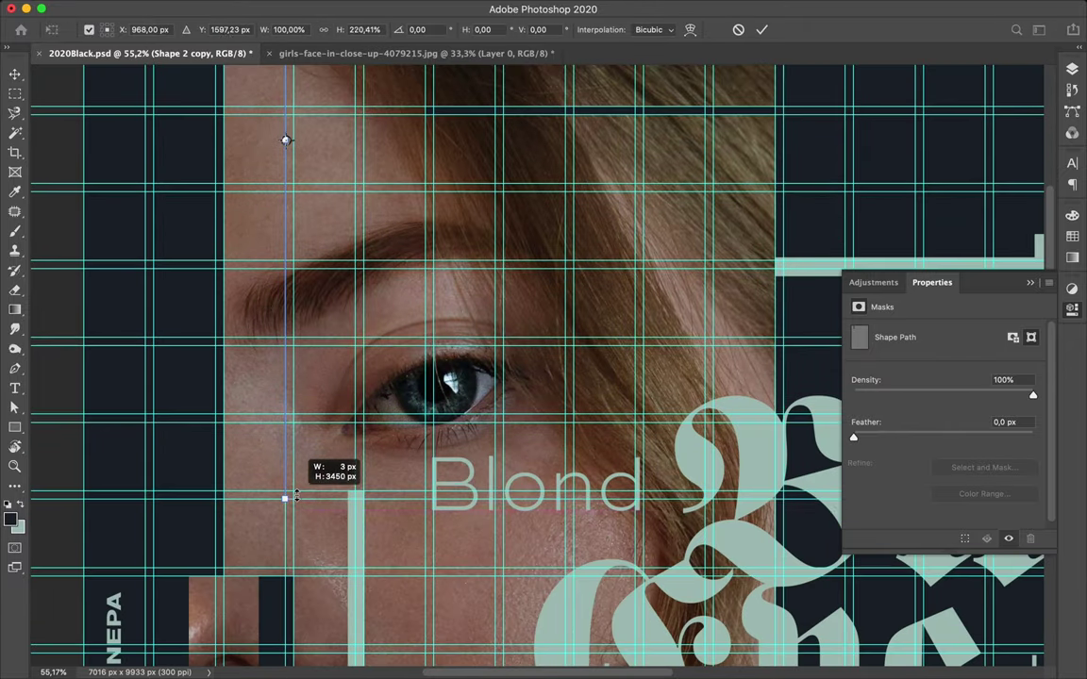
key("Return")
scroll(288, 448, "down", 2)
scroll(288, 448, "down", 2)
scroll(432, 352, "down", 2)
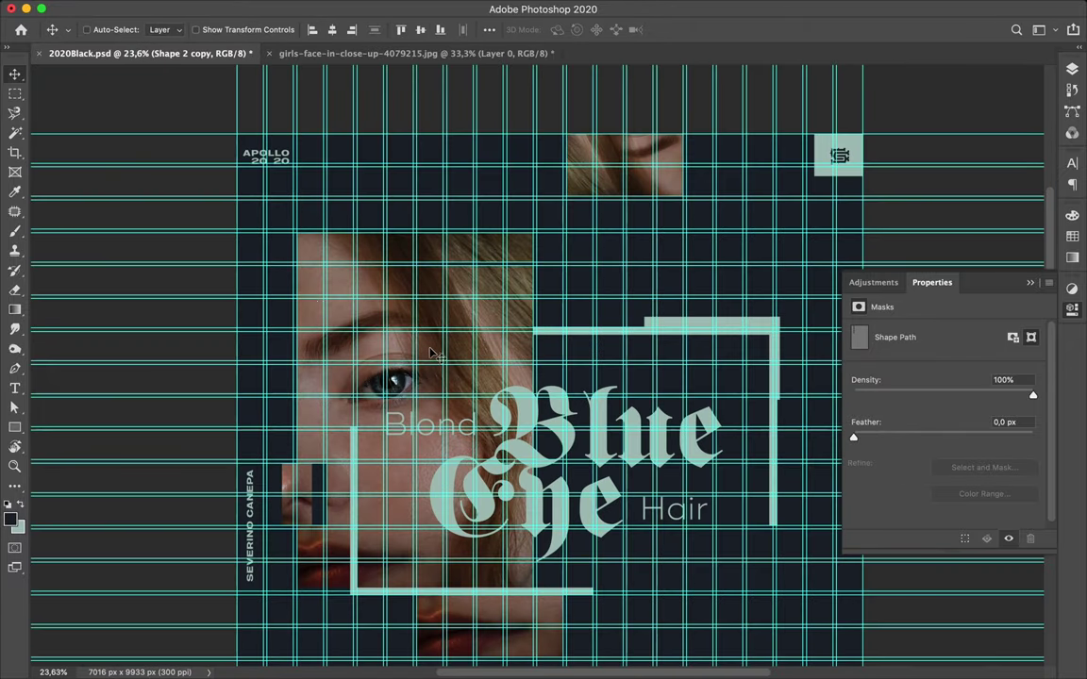
Copy the line further right over the portrait and resize it
left_click_drag(407, 302, 442, 277)
key("ctrl+t")
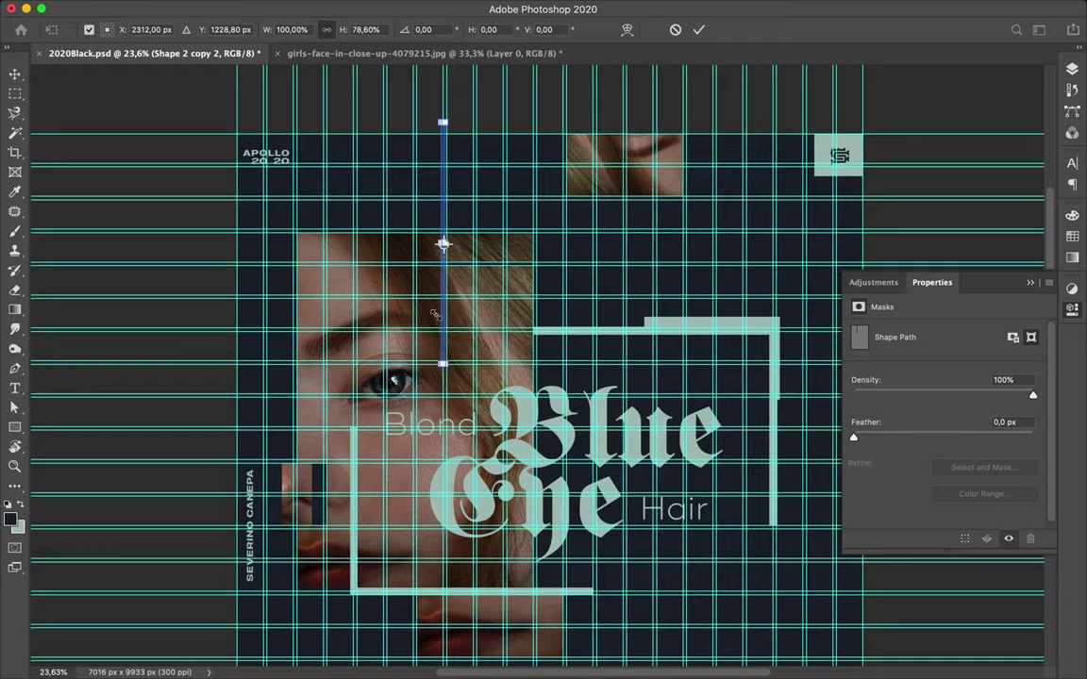
key("Return")
scroll(435, 314, "up", 2)
scroll(332, 264, "up", 2)
scroll(332, 265, "up", 2)
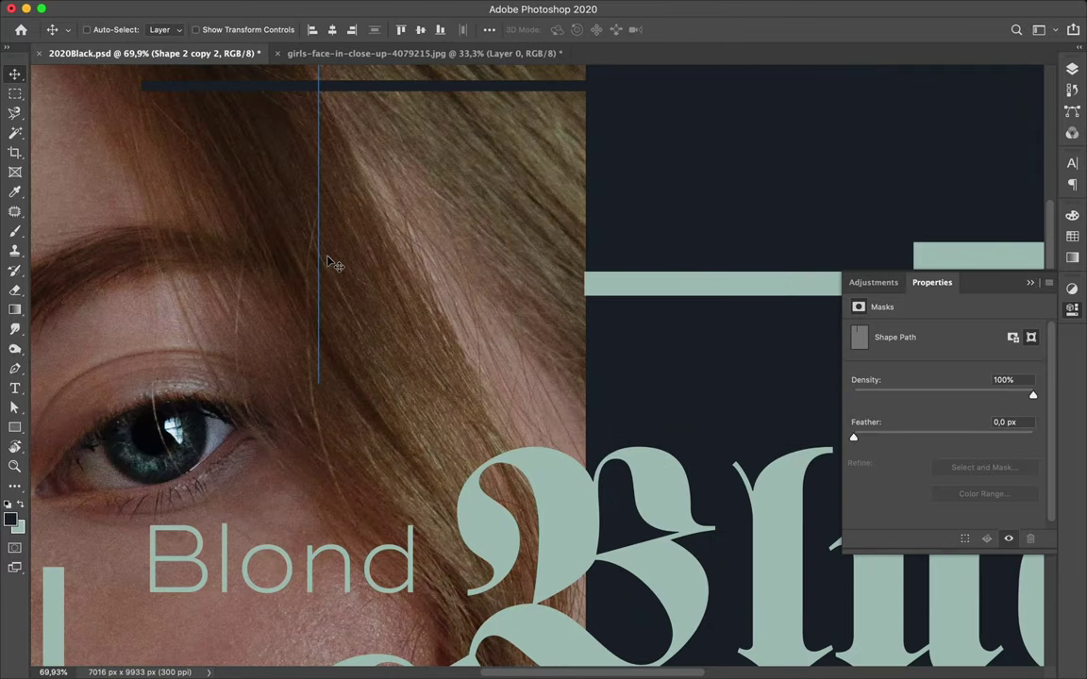
Drop another thin line copy and move it up into its final spot
left_click_drag(326, 260, 327, 260)
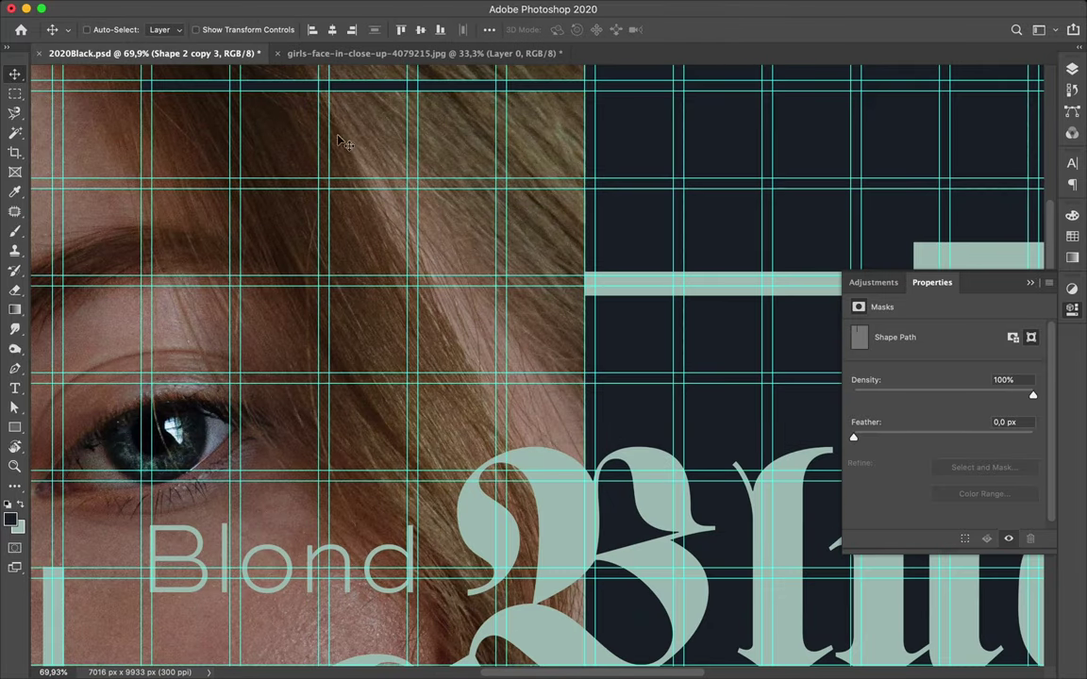
left_click_drag(332, 140, 336, 110)
left_click_drag(331, 177, 331, 177)
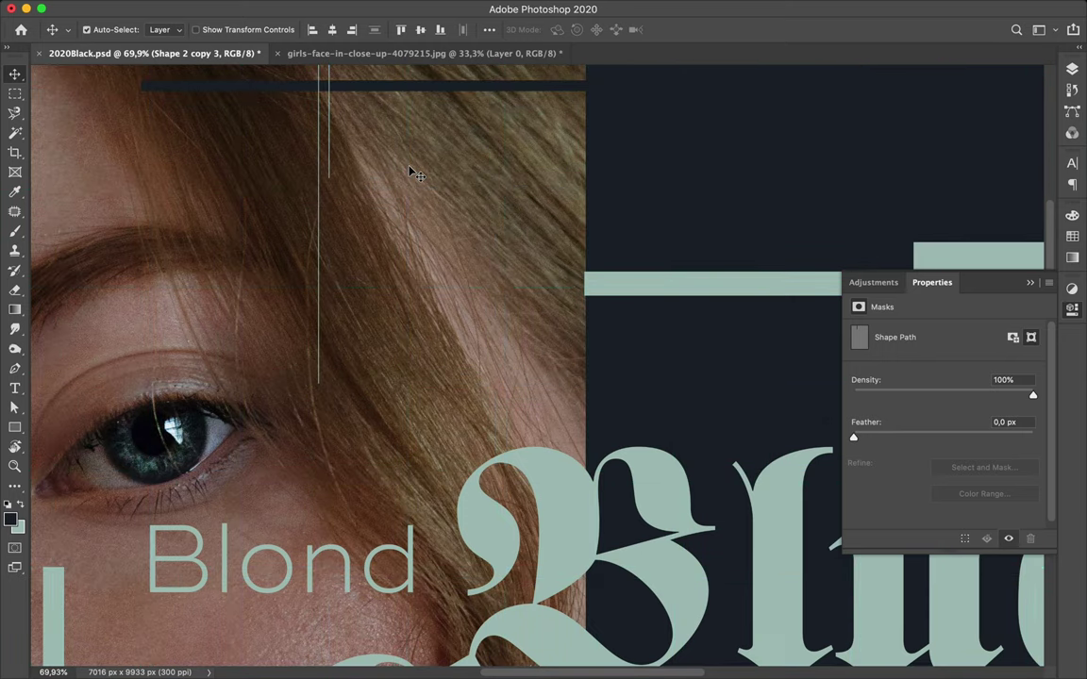
scroll(410, 173, "down", 5)
scroll(431, 277, "down", 1)
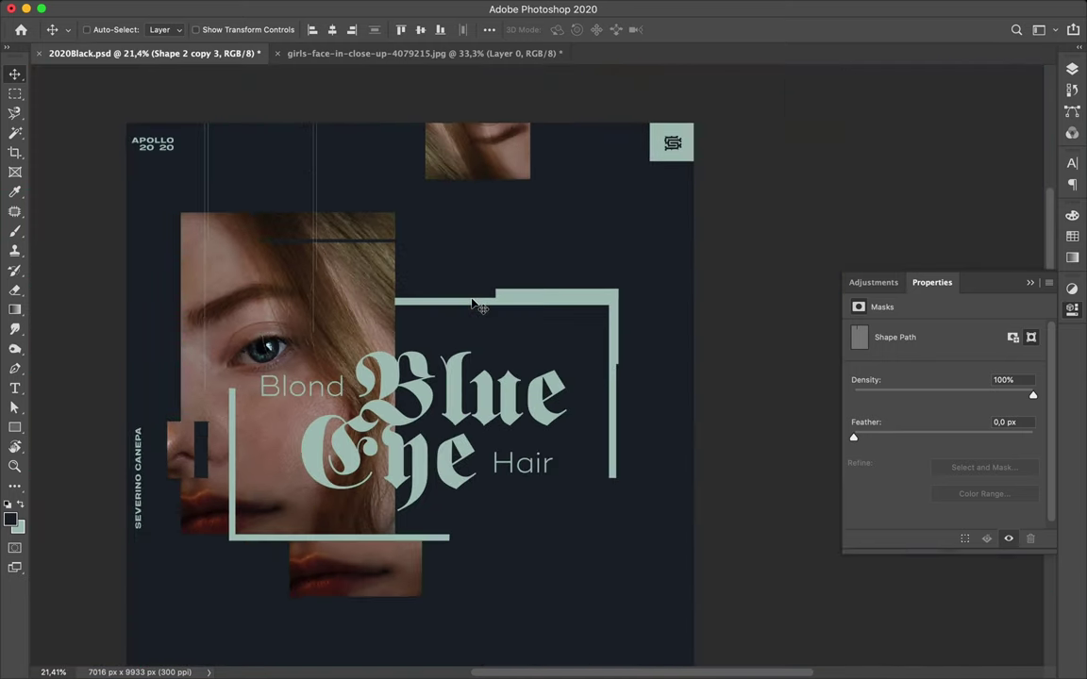
scroll(361, 196, "down", 2)
scroll(362, 197, "down", 3)
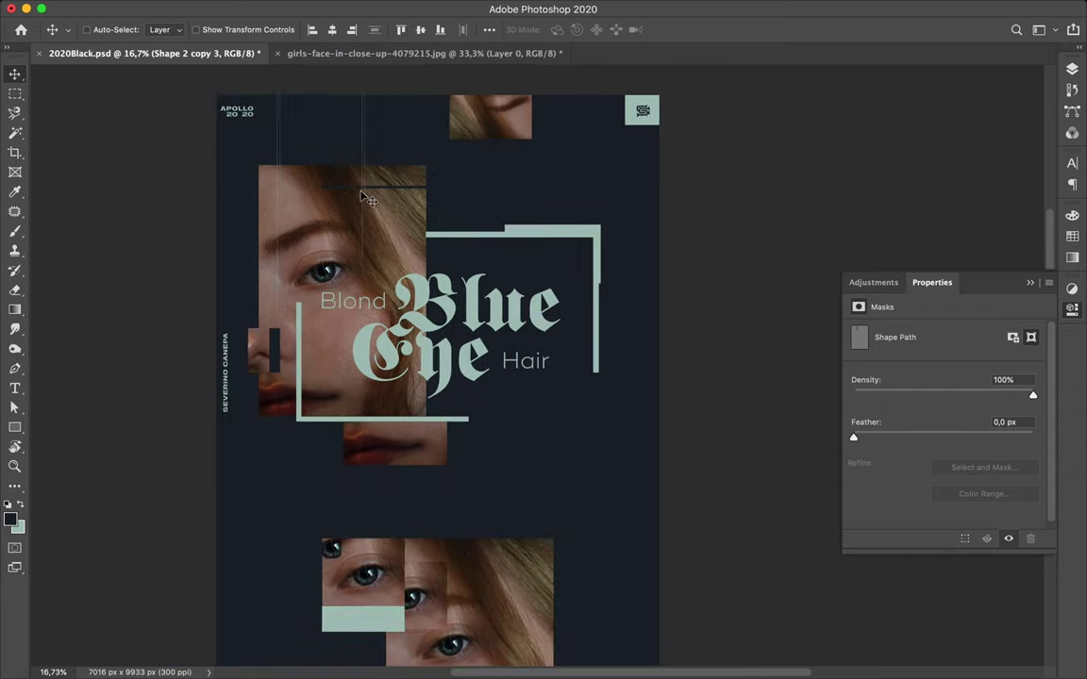
scroll(362, 196, "down", 1)
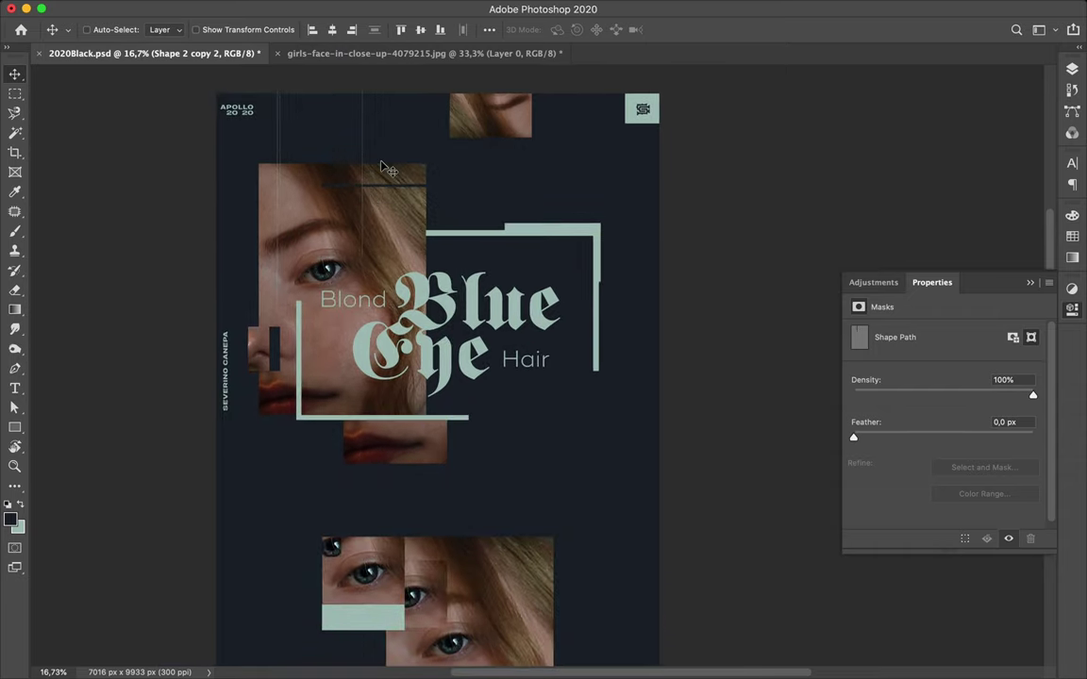
left_click(535, 230, "super")
Stretch the frame's top offset bar, Rectangle 5, further left
key("super+t")
left_click_drag(506, 228, 469, 227)
key("Return")
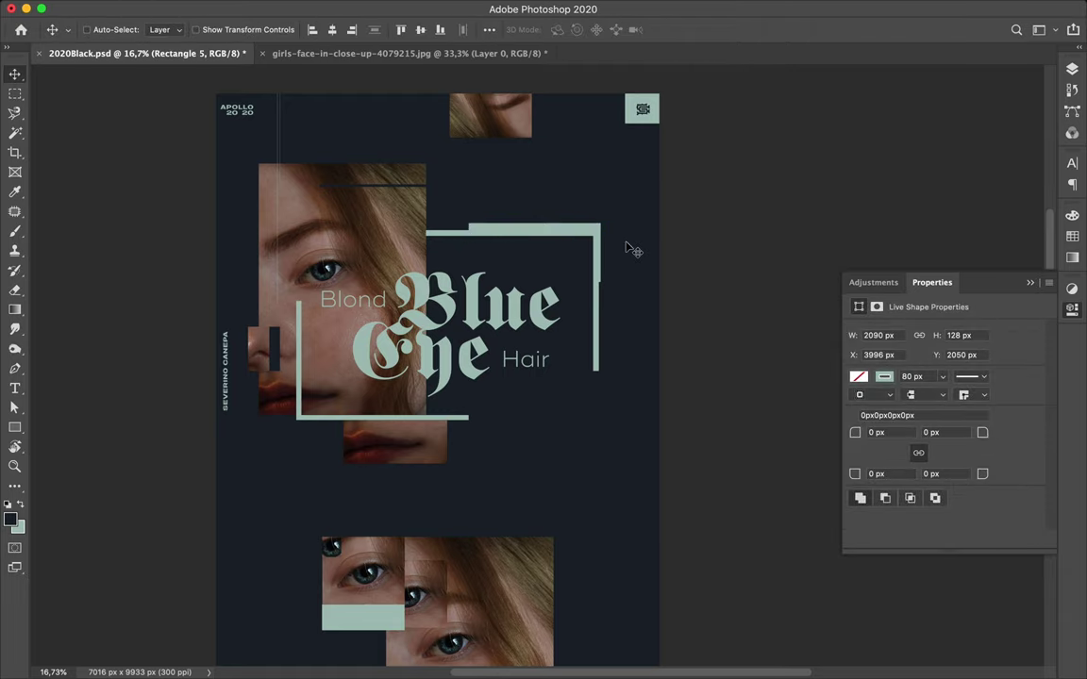
scroll(546, 454, "up", 2)
scroll(553, 454, "up", 1)
scroll(643, 212, "up", 5)
scroll(642, 212, "up", 2)
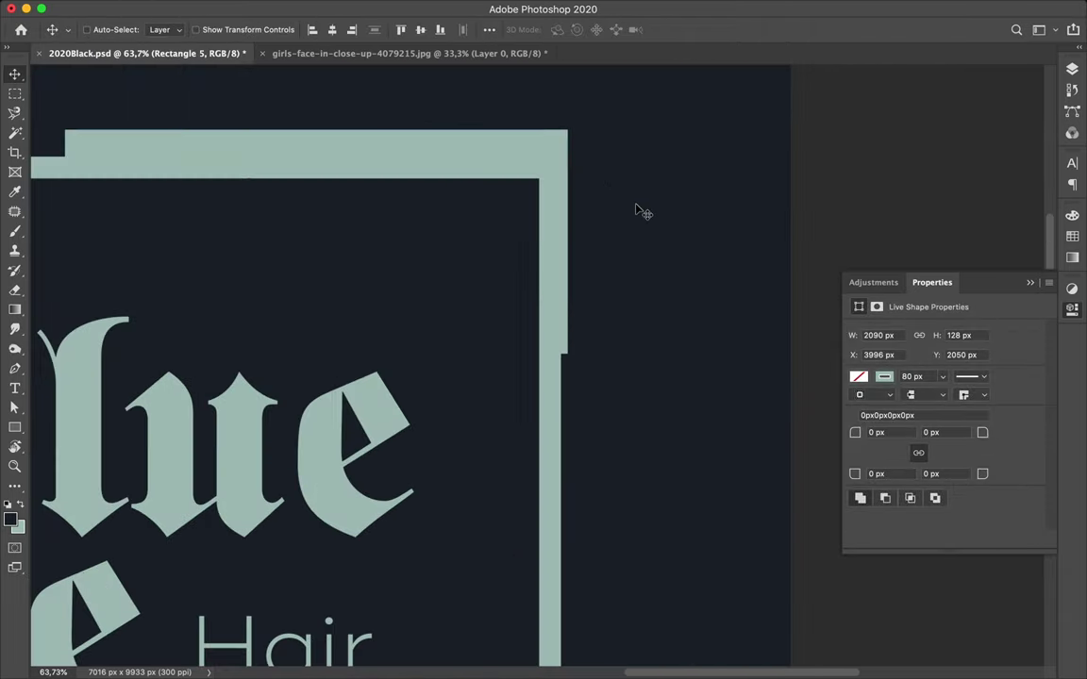
scroll(642, 211, "down", 3)
scroll(642, 212, "down", 2)
scroll(364, 354, "down", 1)
Add Rectangle 7, a small mint-filled square under the lips slice
key("u")
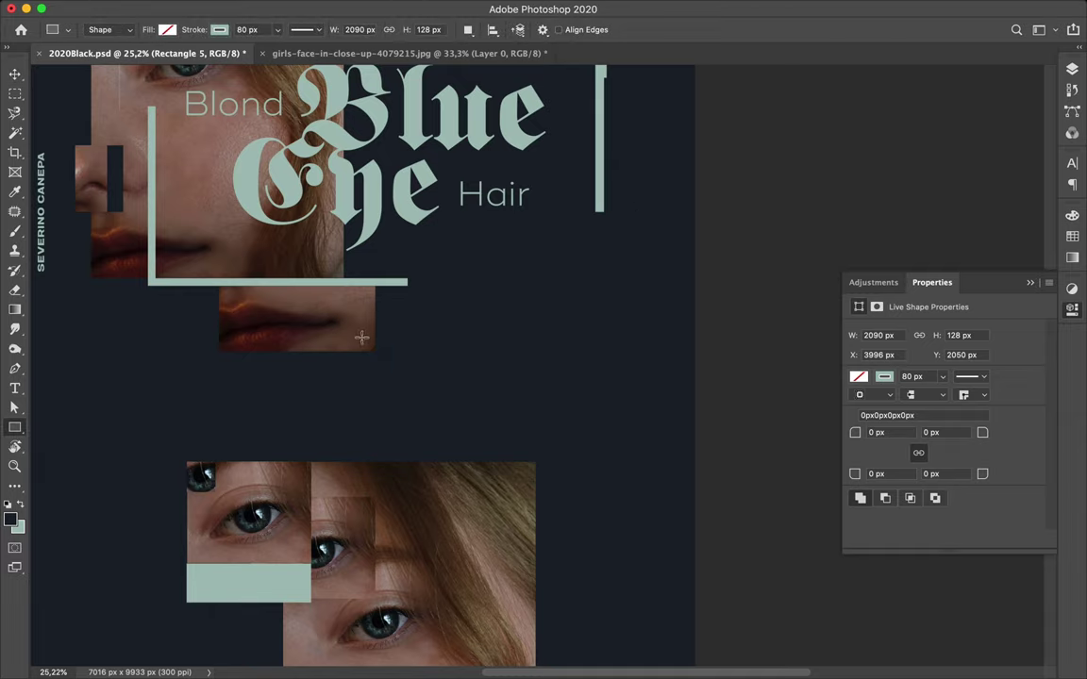
left_click(167, 29)
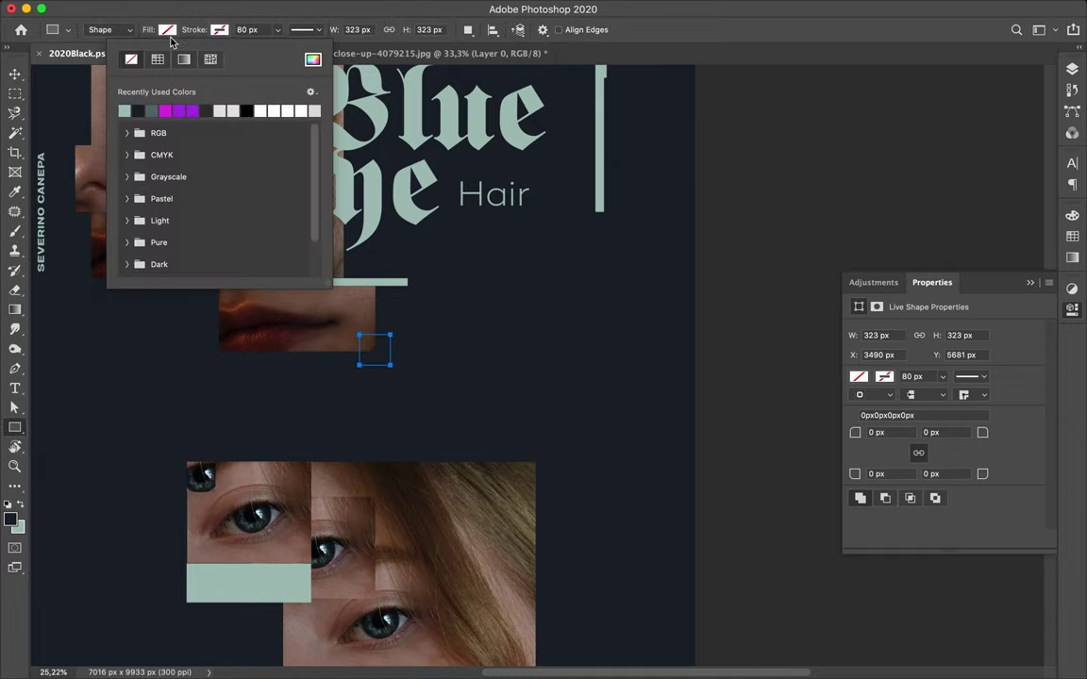
left_click(123, 109)
key("v")
left_click(1072, 69)
scroll(468, 425, "down", 2)
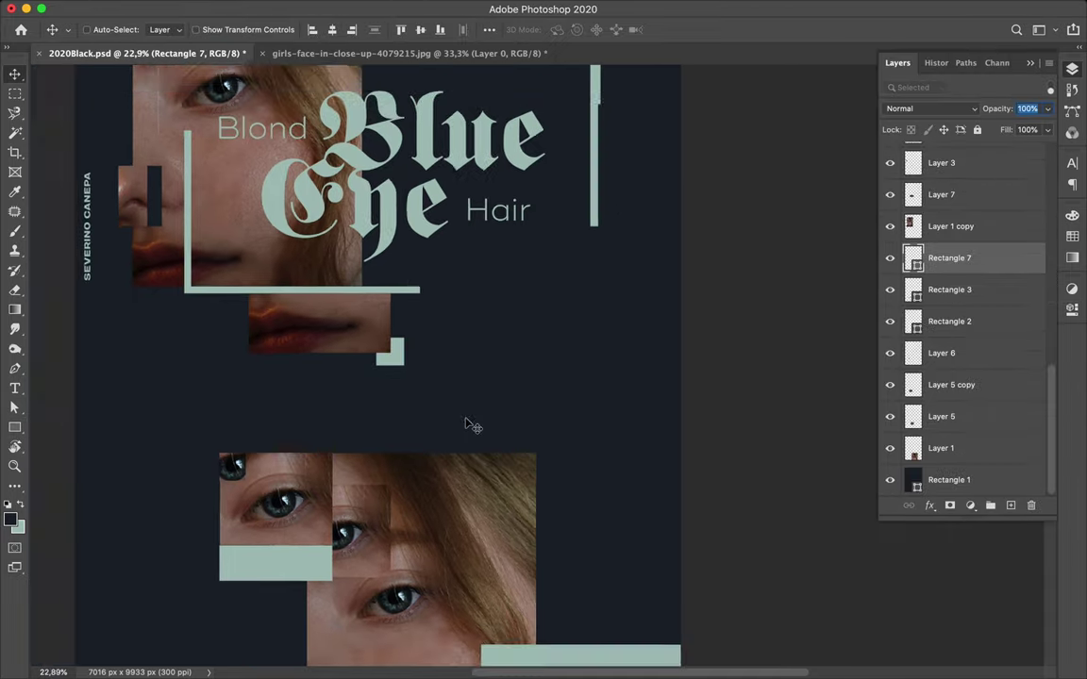
scroll(468, 384, "up", 1)
Draw Rectangle 8 over the lower eye collage, checking alignment against the layout grid
key("ctrl+apostrophe")
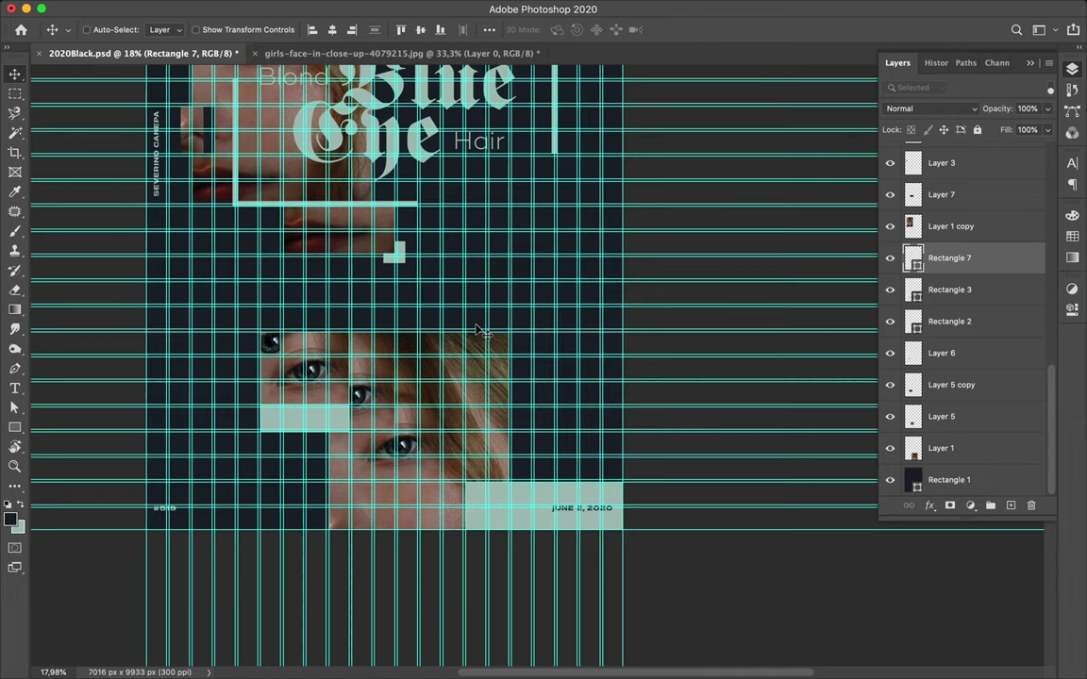
key("u")
left_click_drag(517, 424, 517, 424)
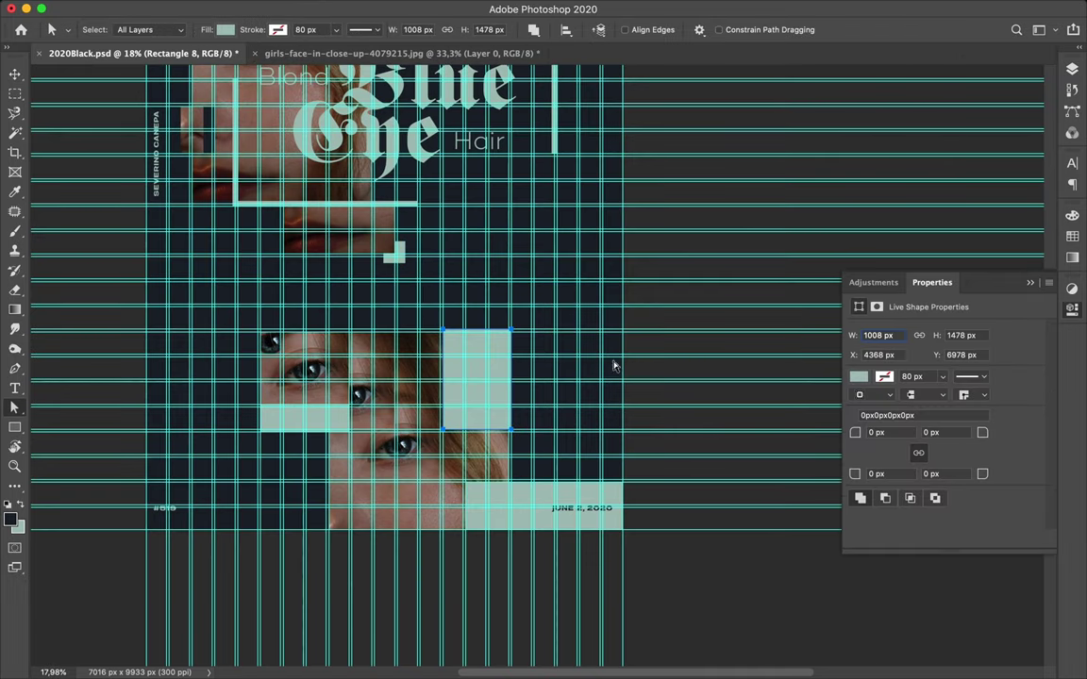
key("v")
scroll(320, 426, "up", 1)
scroll(320, 427, "up", 1)
key("ctrl+apostrophe")
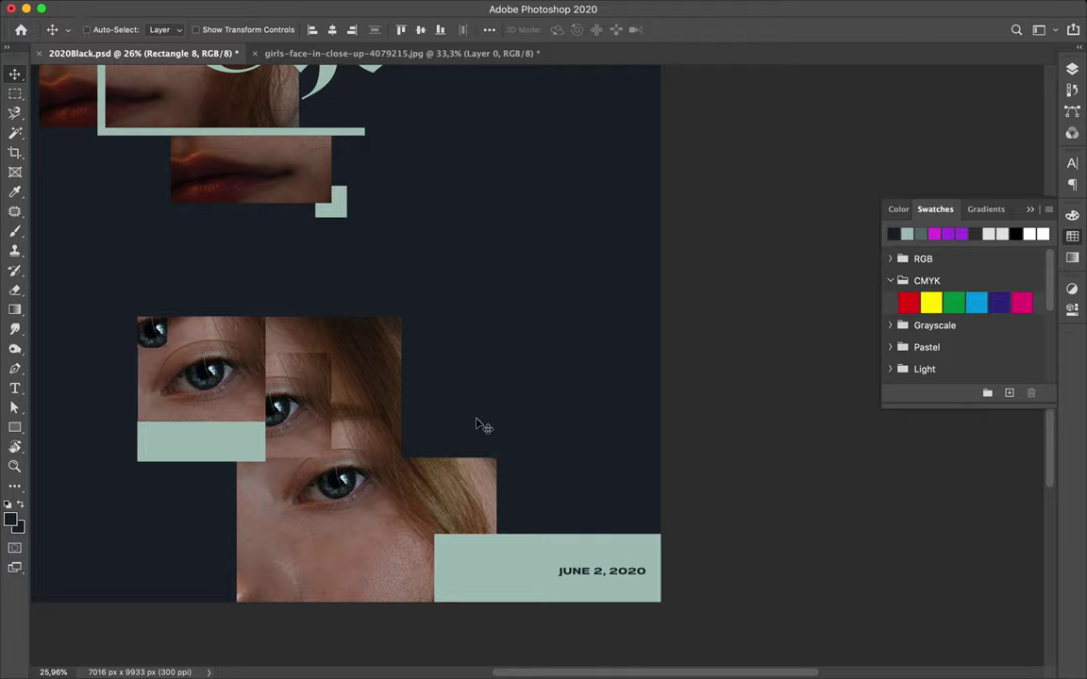
scroll(733, 383, "up", 5)
scroll(733, 383, "down", 3)
scroll(733, 384, "up", 2)
scroll(733, 383, "up", 5)
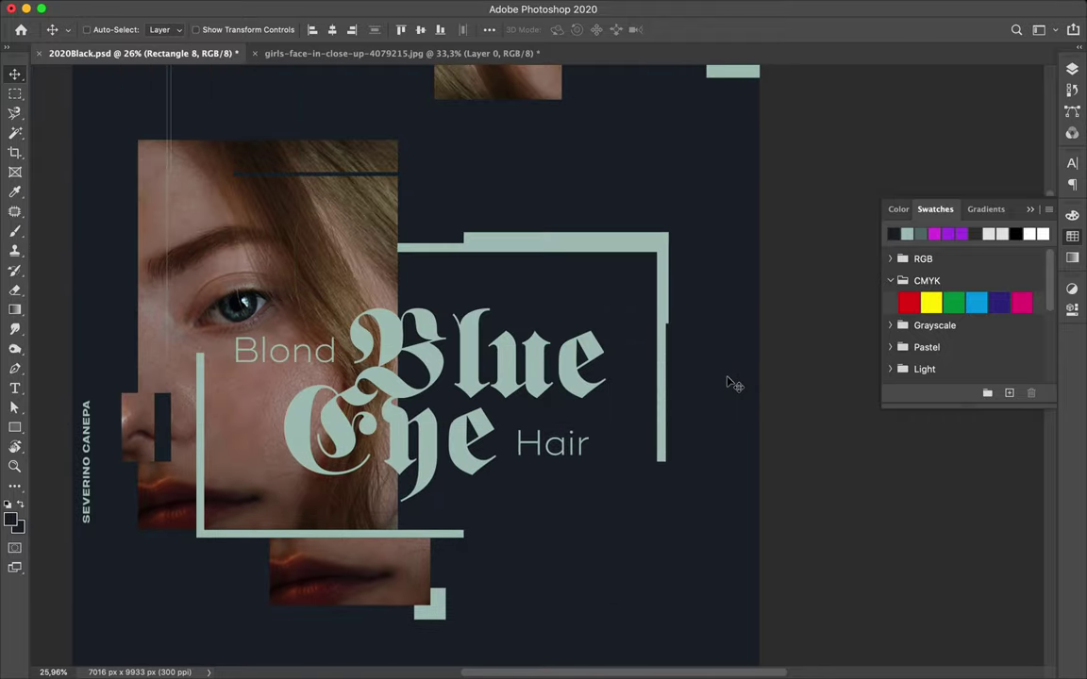
key("ctrl+apostrophe")
key("ctrl+apostrophe")
key("ctrl+apostrophe")
Draw Rectangle 9, a wide navy rectangle, previewing it with guides hidden and shown
key("u")
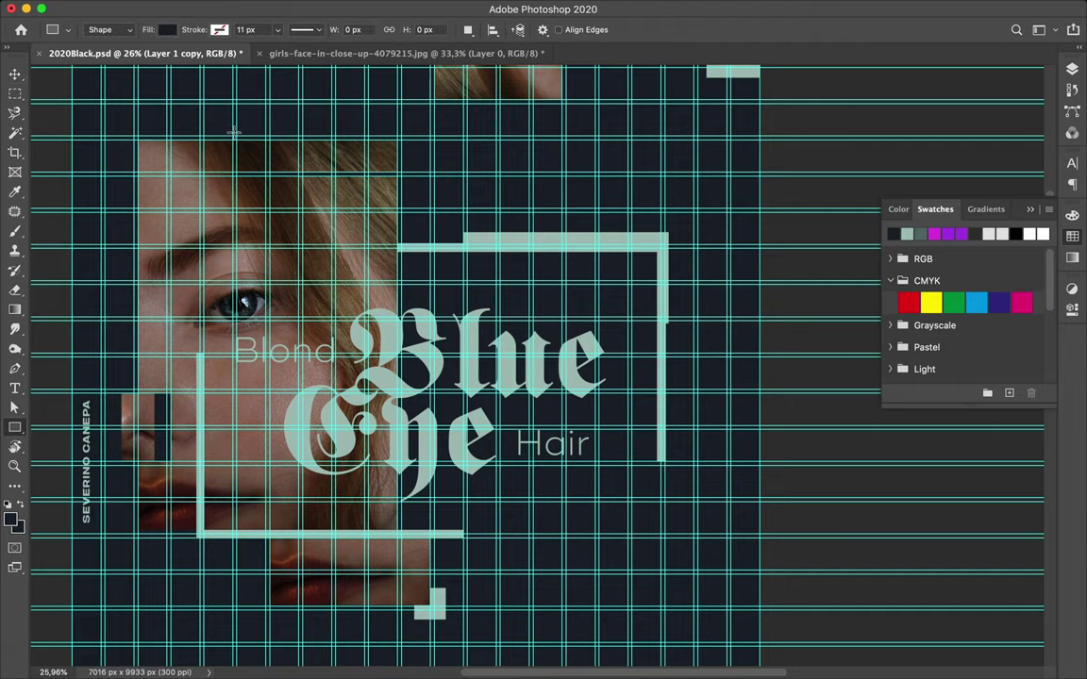
left_click_drag(429, 175, 515, 182)
key("v")
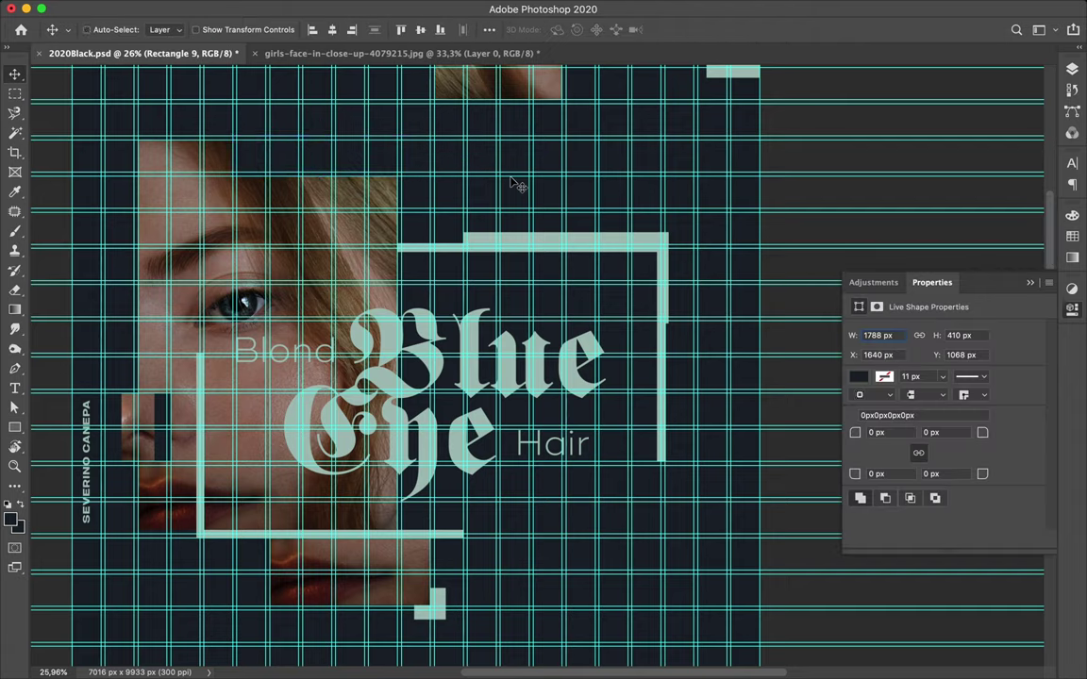
key("ctrl+apostrophe")
scroll(505, 235, "down", 3)
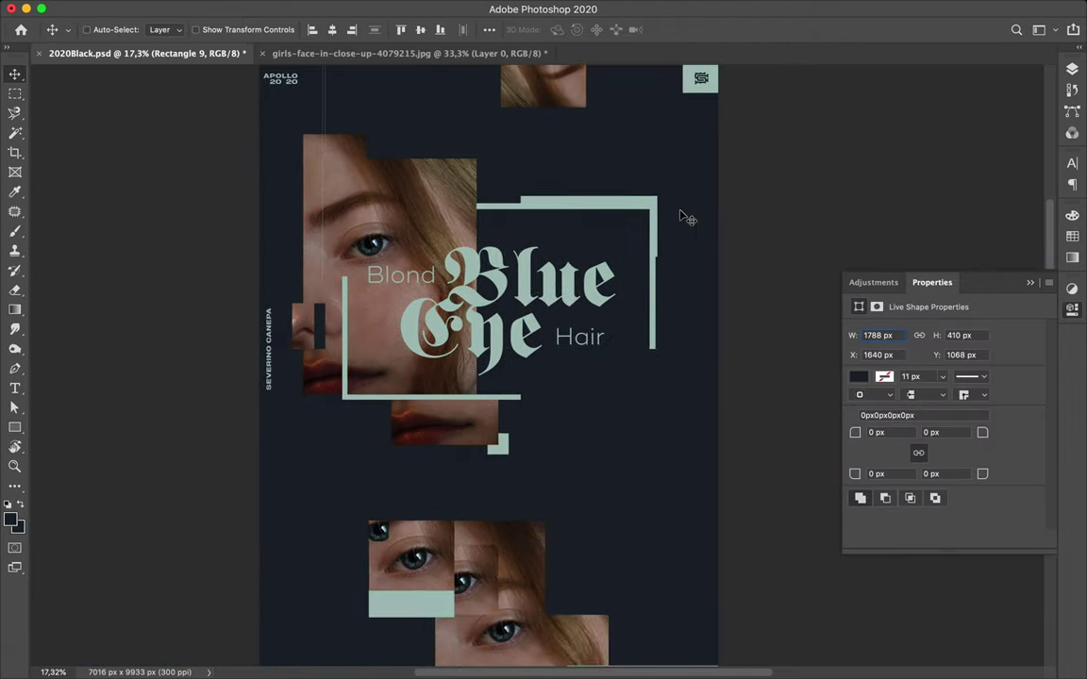
scroll(687, 219, "down", 5)
scroll(651, 232, "up", 3)
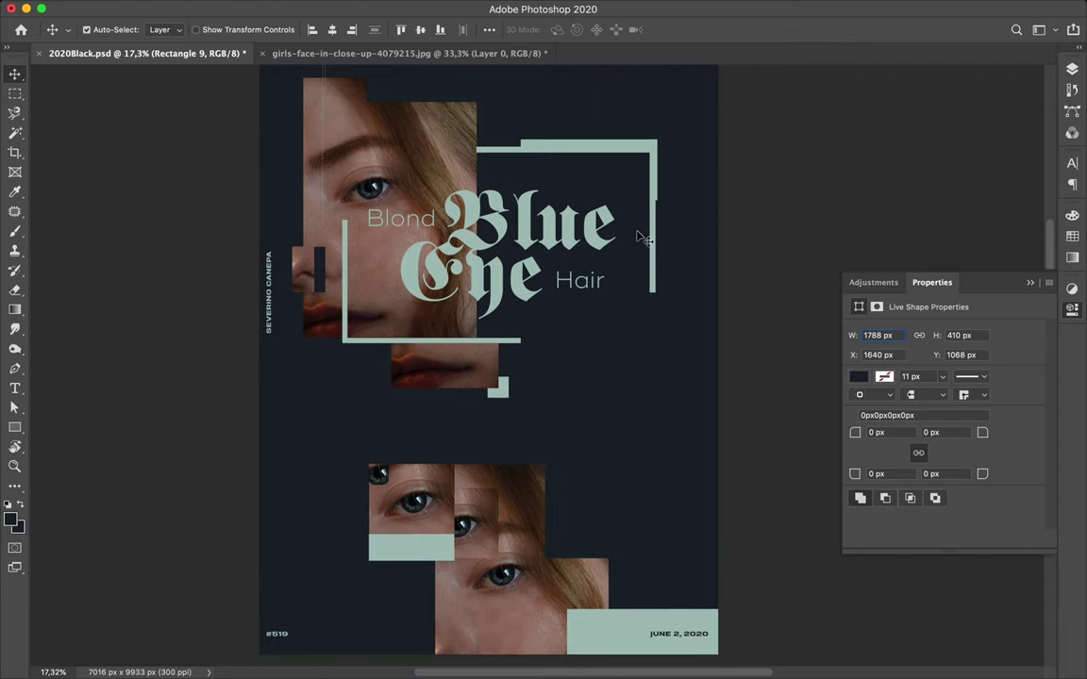
key("ctrl+apostrophe")
scroll(470, 290, "up", 3)
Copy a dark patch from the portrait photo layer and move it beside the chin
key("m")
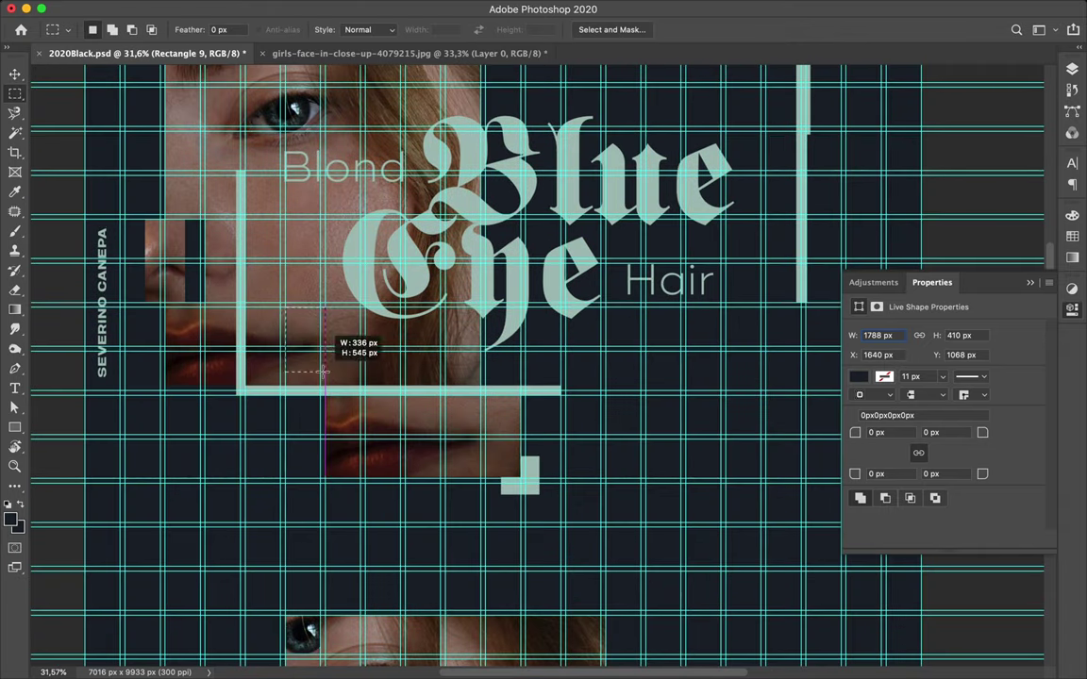
key("ctrl+j")
key("Return")
key("alt+bracketleft")
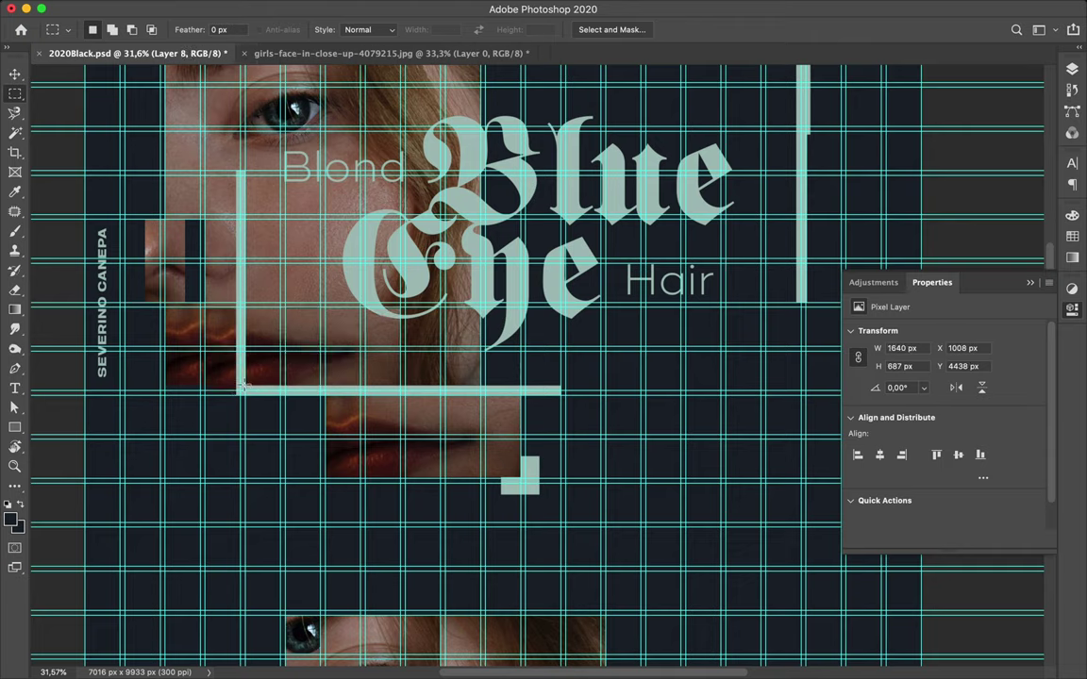
key("ctrl+j")
key("v")
mouse_move(283, 368)
left_mouse_down()
mouse_move(310, 371)
mouse_move(304, 359)
left_mouse_up()
Copy a hair area to a new layer and shift it right above the portrait
scroll(557, 335, "down", 3)
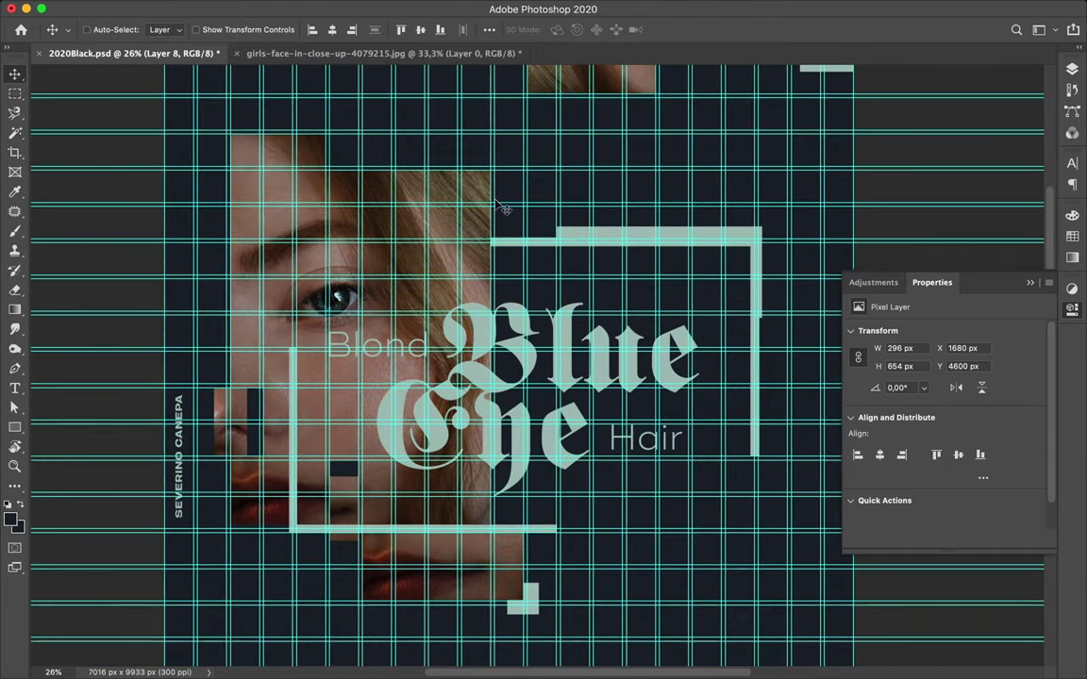
key("m")
scroll(460, 182, "up", 3)
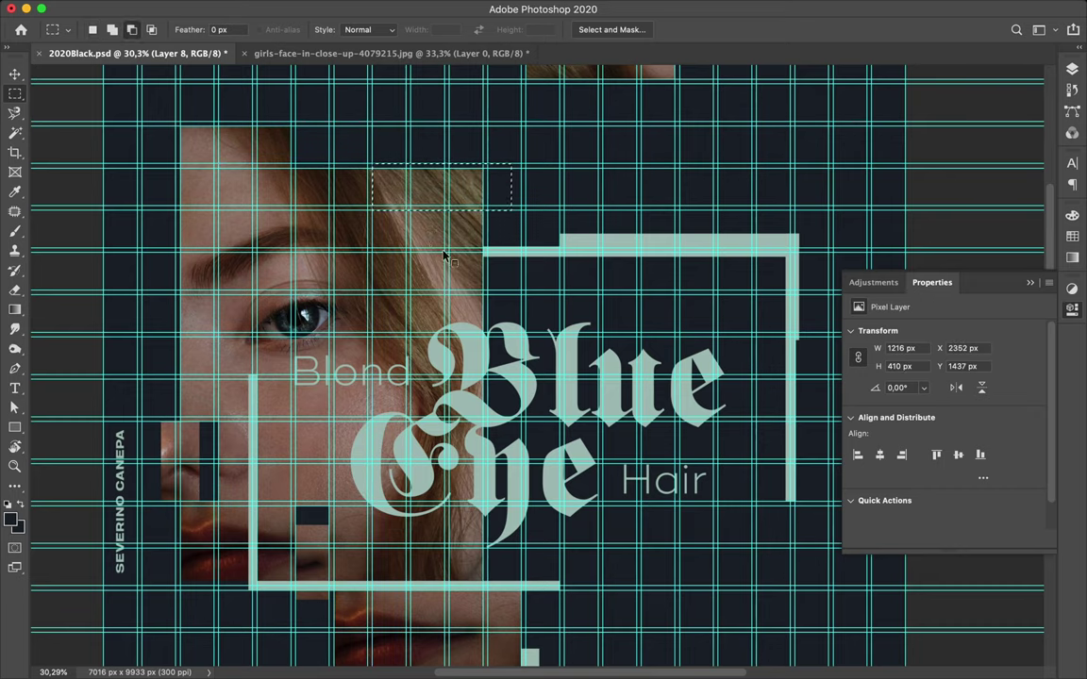
key("ctrl+j")
key("v")
scroll(430, 202, "up", 2)
scroll(430, 202, "up", 2)
left_click_drag(389, 118, 408, 120)
scroll(412, 123, "down", 2)
scroll(413, 123, "down", 2)
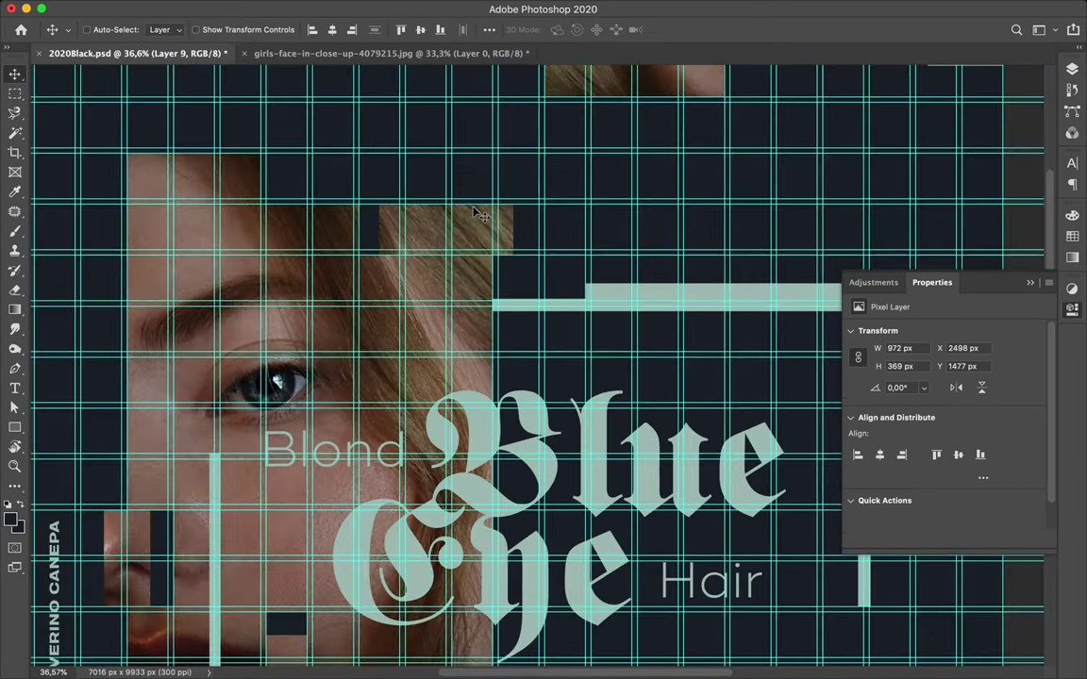
left_click_drag(436, 217, 501, 217)
Copy another hair slice to Layer 10 and nudge it slightly down
key("m")
key("ctrl+j")
key("v")
mouse_move(516, 212)
left_mouse_down()
mouse_move(517, 243)
mouse_move(506, 220)
left_mouse_up()
left_click(1072, 70)
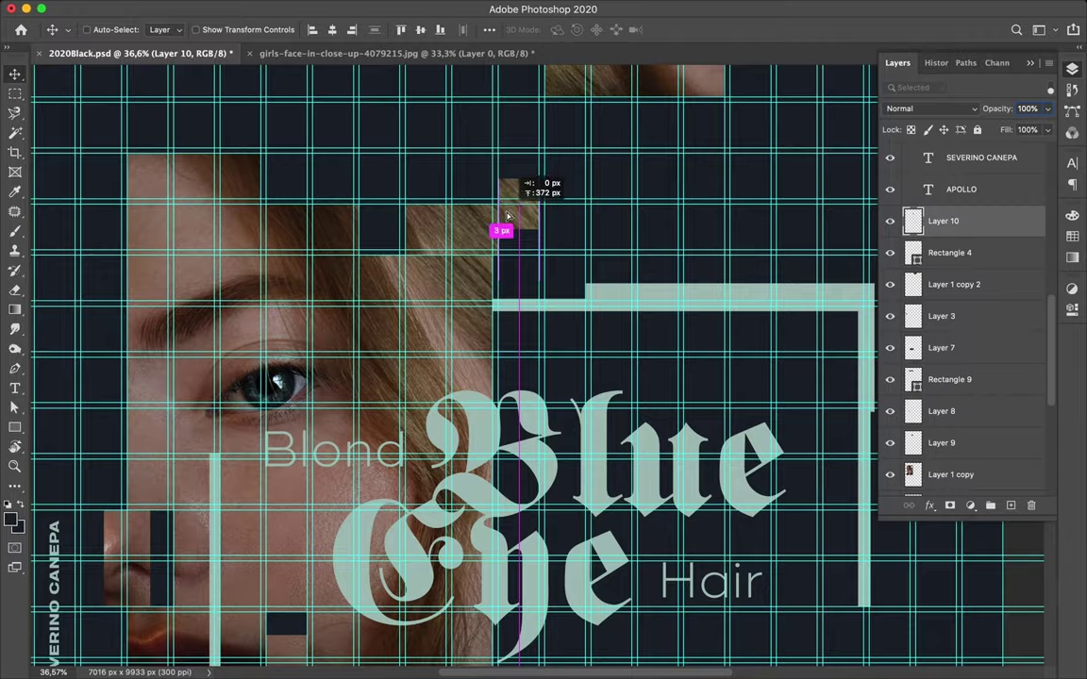
scroll(509, 210, "down", 1)
Duplicate the portrait strip as Layer 1 copy 4, peeking in from the right edge
key("ctrl+semicolon")
scroll(512, 206, "down", 2)
scroll(514, 202, "down", 3)
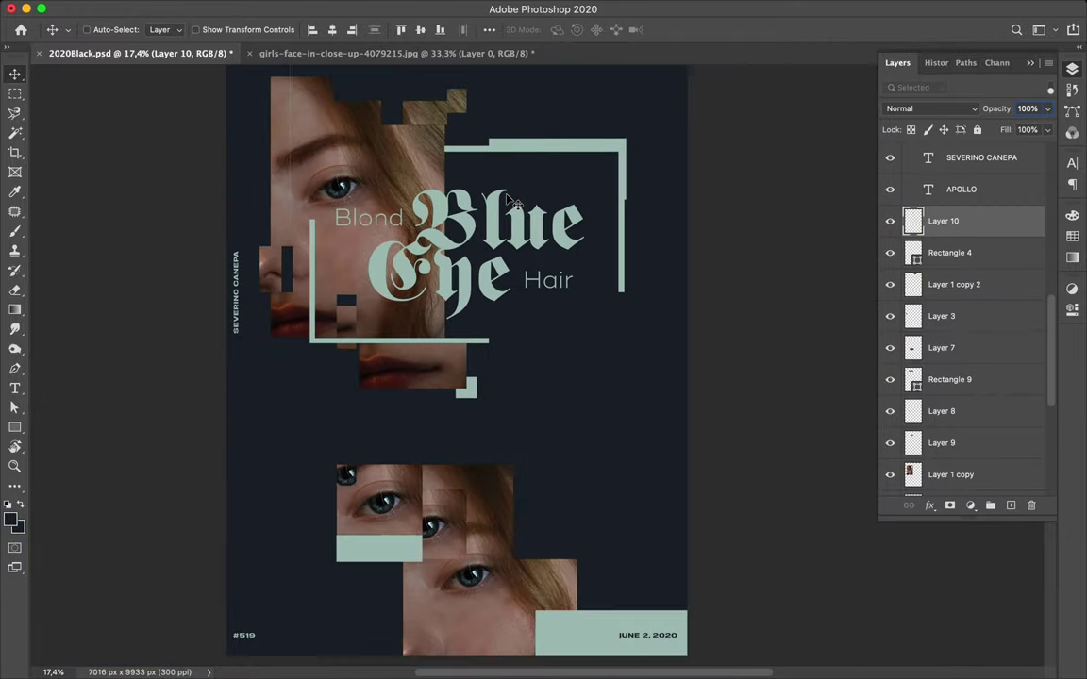
scroll(505, 226, "down", 1)
mouse_move(414, 190)
left_mouse_down()
mouse_move(286, 234)
mouse_move(846, 504)
mouse_move(789, 492)
left_mouse_up()
key("ctrl+semicolon")
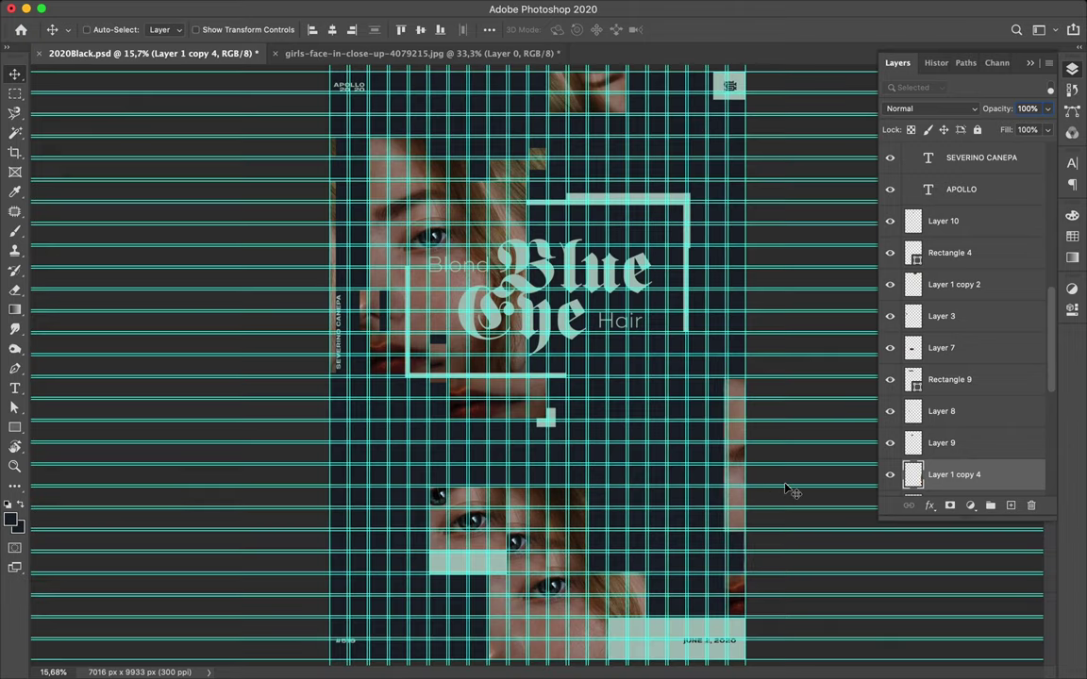
key("ctrl+semicolon")
scroll(660, 472, "up", 2)
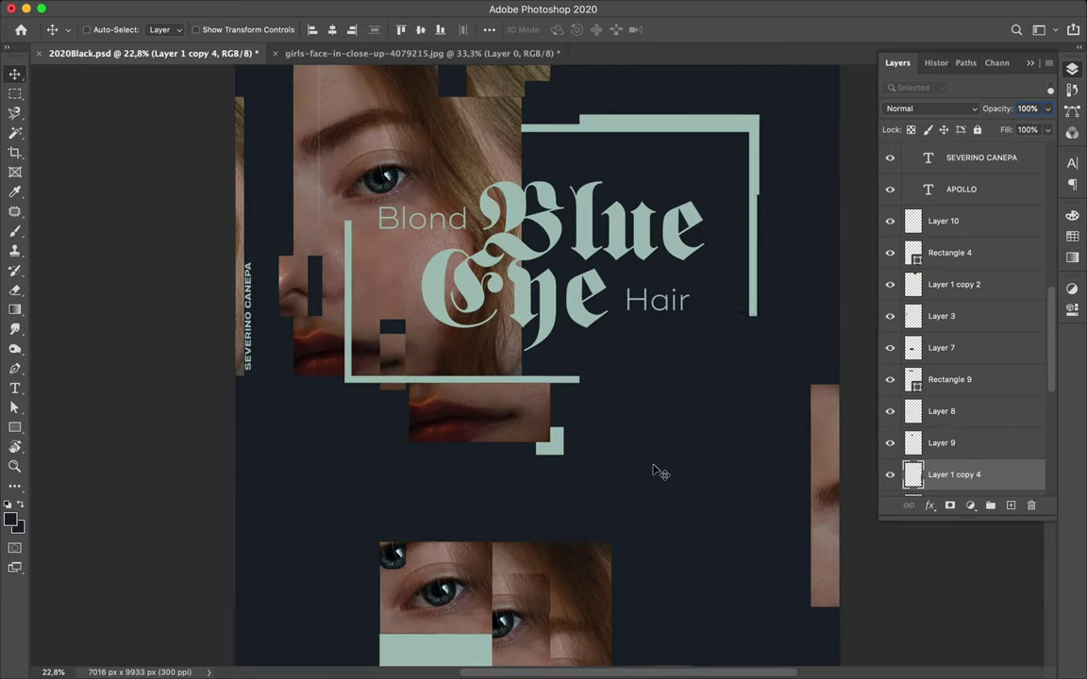
scroll(660, 472, "up", 2)
key("ctrl+semicolon")
Draw a tall mint rectangle (Rectangle 10) beside the lower eye crops and shift it up-right
key("u")
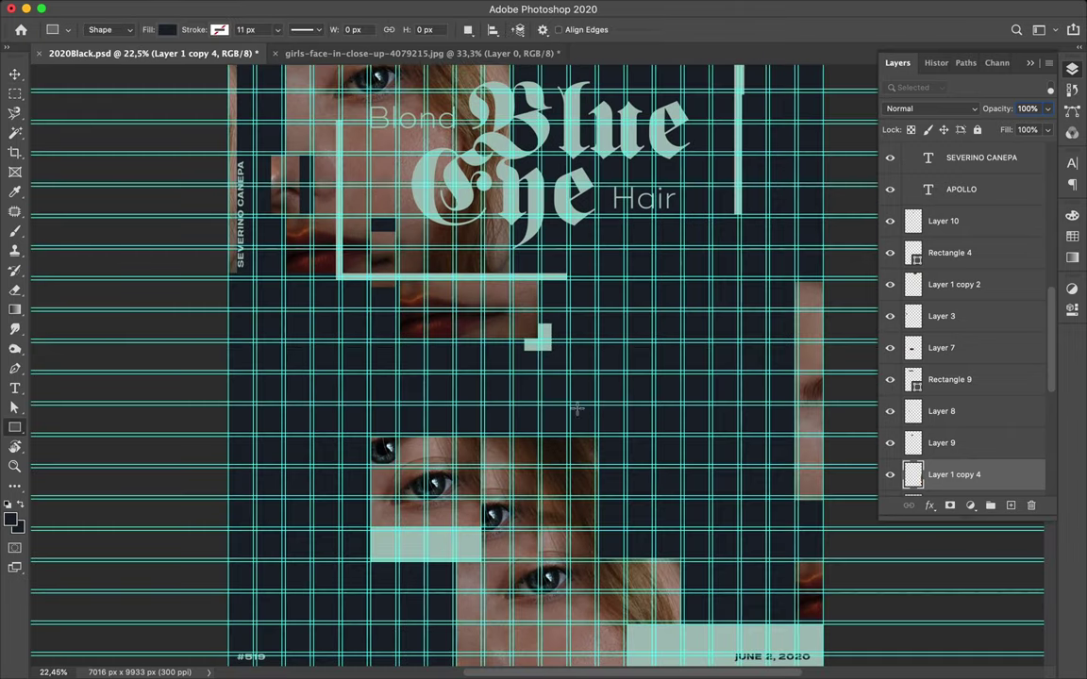
left_click_drag(569, 406, 623, 571)
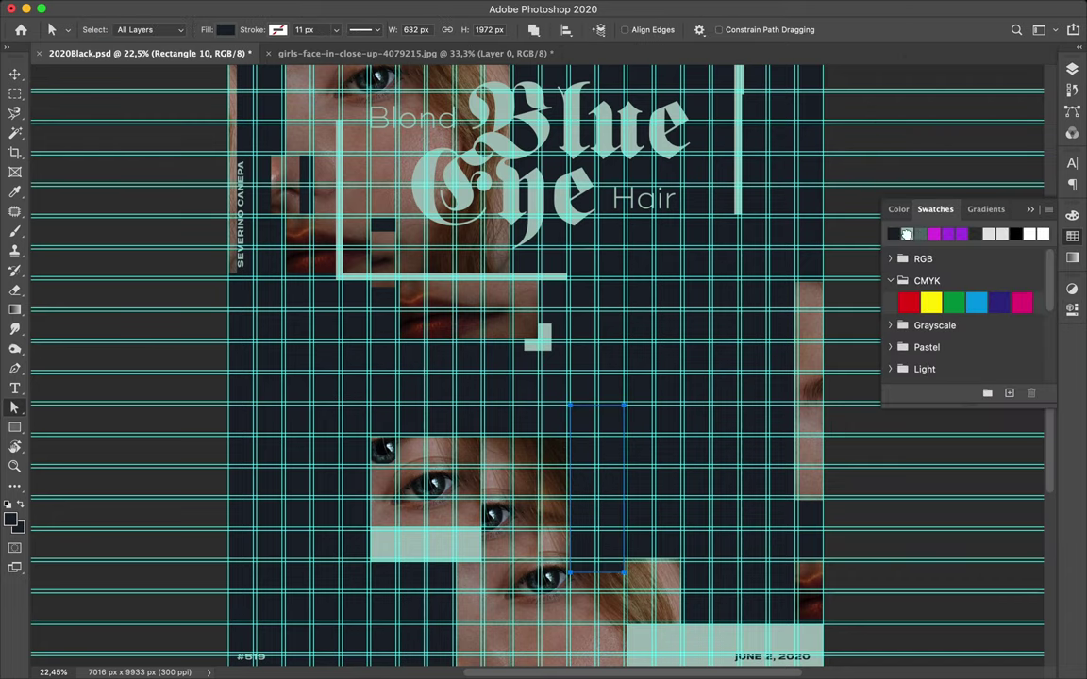
key("v")
scroll(934, 359, "down", 3)
left_click(950, 221, "ctrl")
mouse_move(917, 349)
left_mouse_down()
mouse_move(991, 355)
mouse_move(976, 370)
mouse_move(973, 456)
mouse_move(965, 386)
left_mouse_up()
left_click(964, 386)
left_click_drag(611, 482, 637, 467)
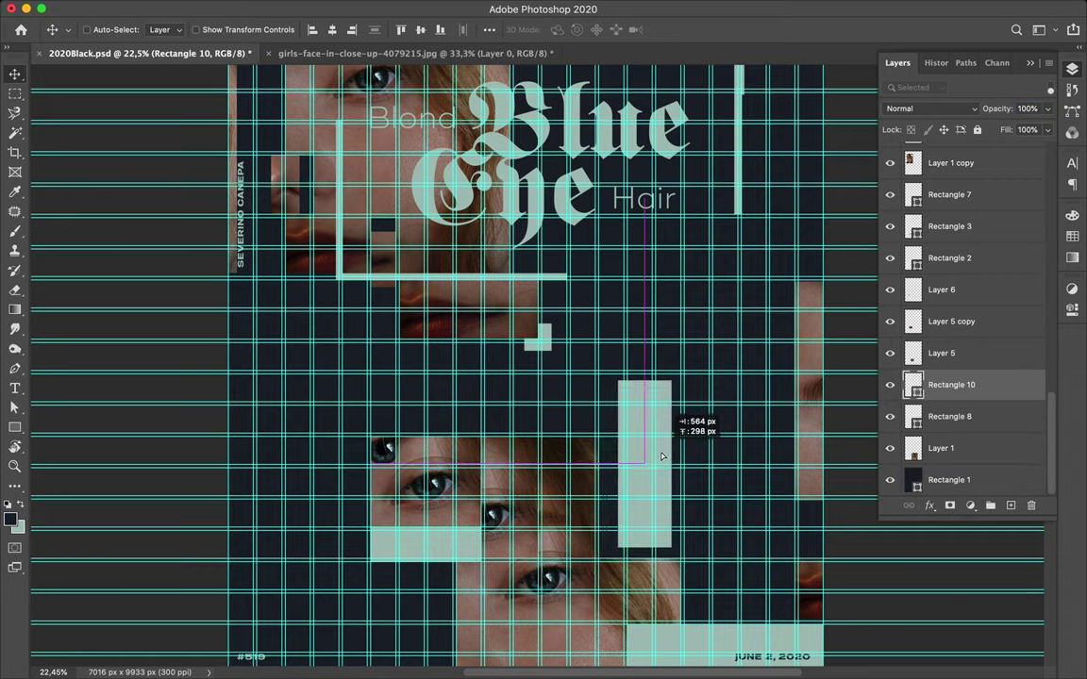
Resize the mint bar with Free Transform and save the poster
key("ctrl+t")
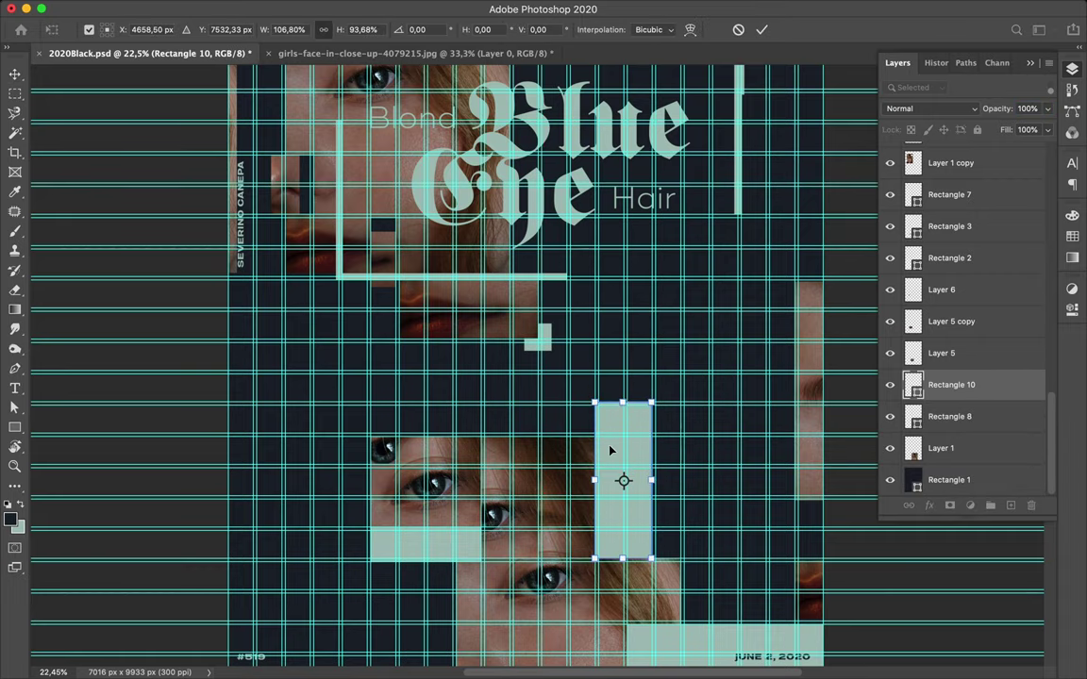
scroll(608, 451, "up", 2)
key("Return")
scroll(652, 448, "down", 3)
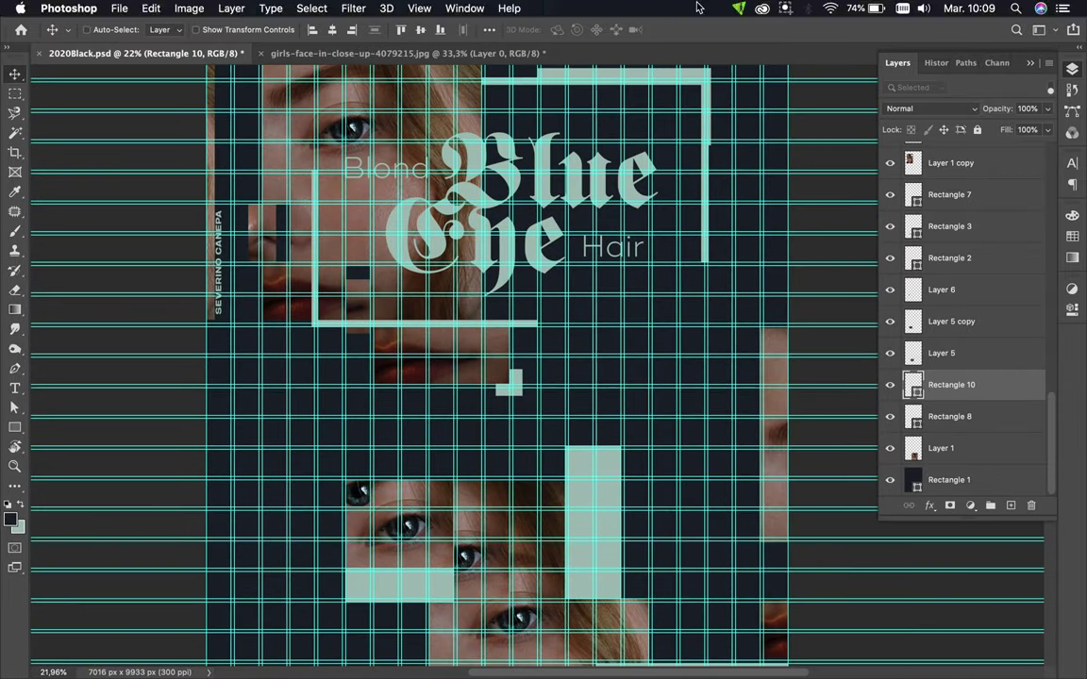
scroll(626, 493, "up", 2)
key("ctrl+s")
left_click(785, 7)
Preview the poster with guides hidden, then show the guides again
key("ctrl+semicolon")
scroll(545, 324, "down", 1)
scroll(545, 323, "down", 3)
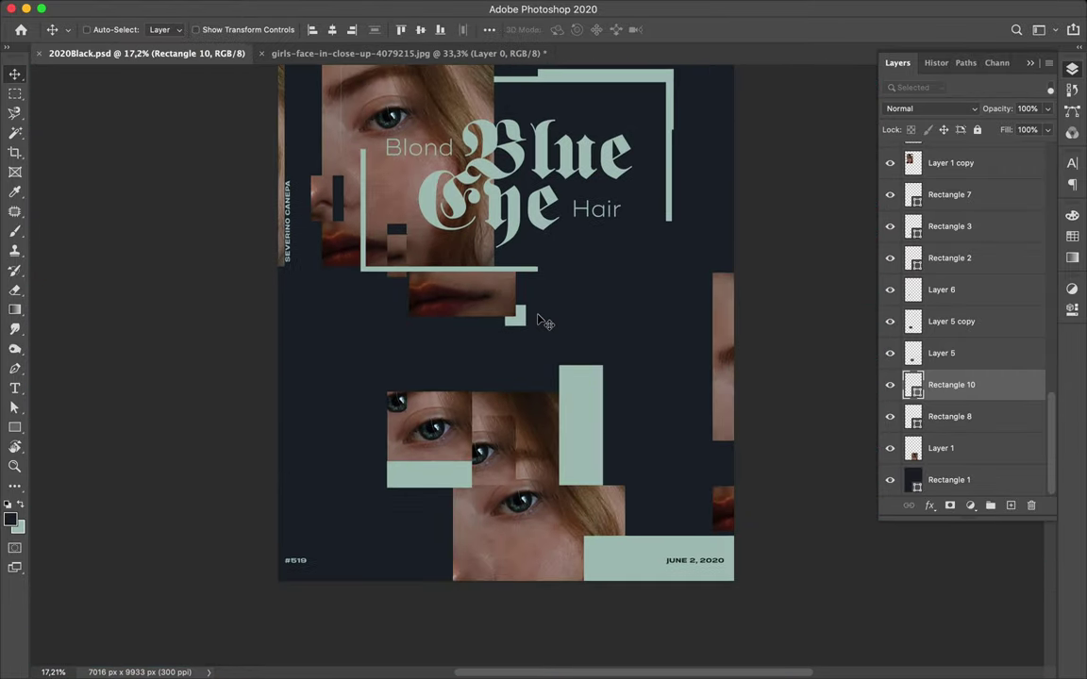
scroll(545, 324, "up", 1)
scroll(551, 318, "up", 5)
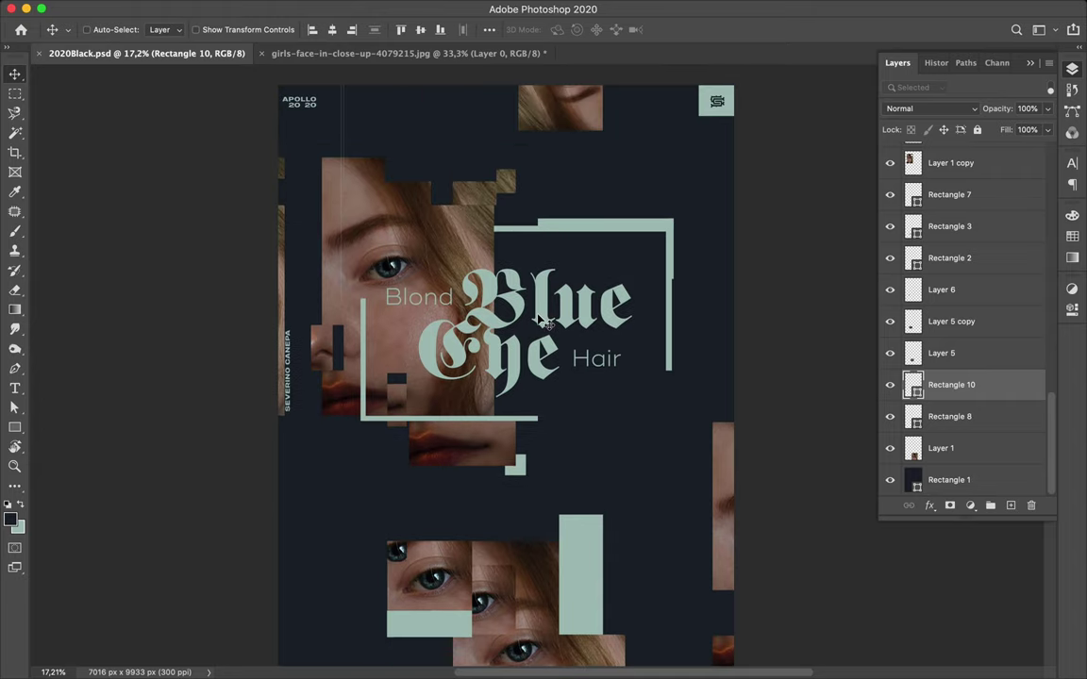
key("ctrl+semicolon")
scroll(595, 160, "up", 2)
Copy a strip of the hair crop to Layer 11 and slide it across the top crop
key("m")
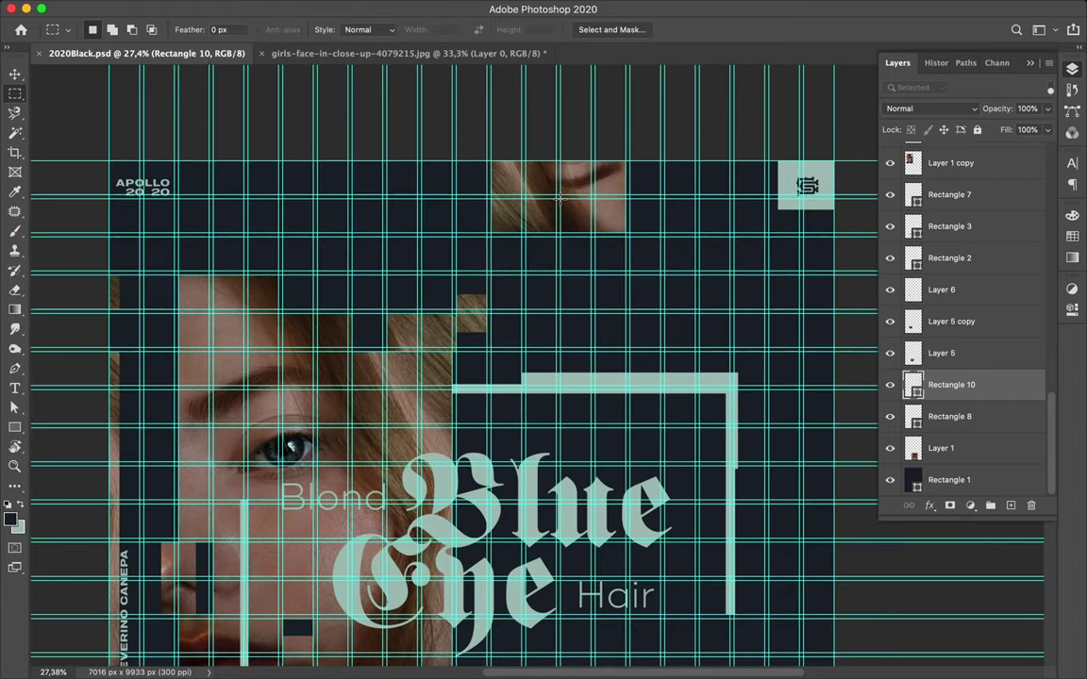
left_click(635, 236, "ctrl")
key("ctrl+j")
key("v")
left_click_drag(635, 236, 611, 234)
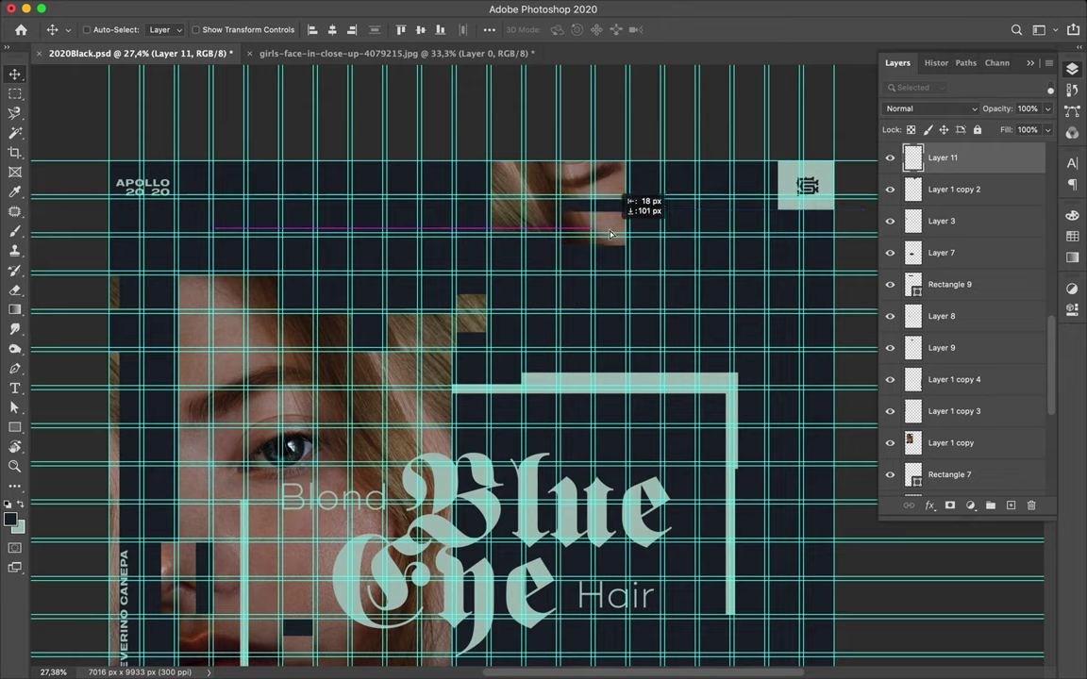
Copy the top crop's left corner into a new Layer 12
key("m")
left_click_drag(480, 161, 521, 195)
key("alt+bracketleft")
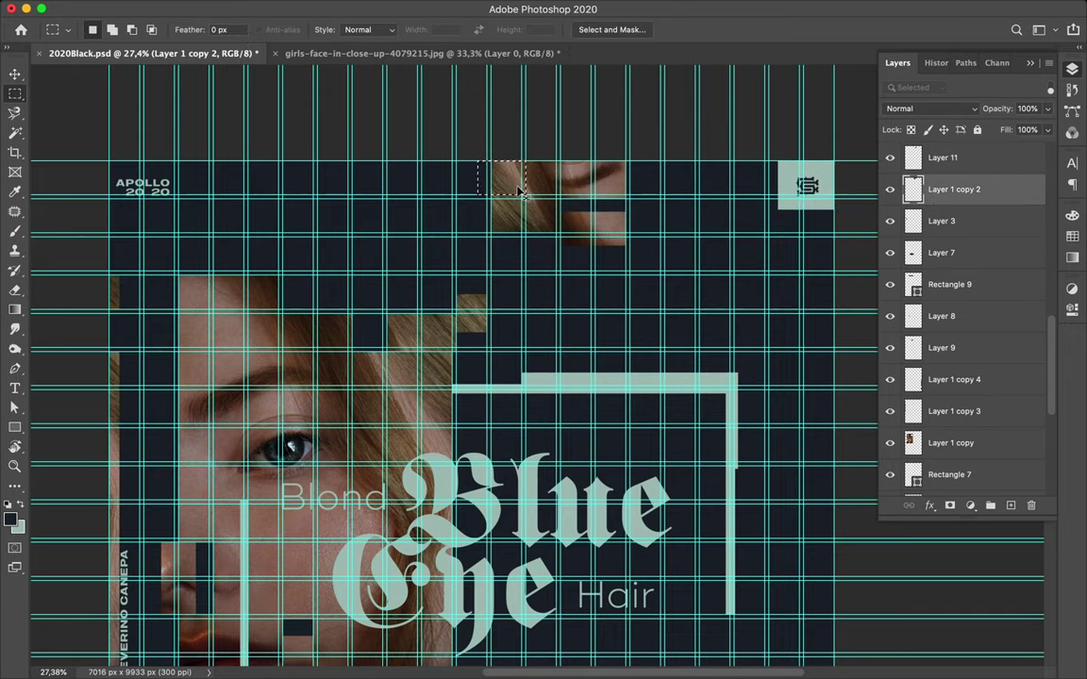
key("ctrl+j")
key("v")
scroll(509, 189, "down", 5)
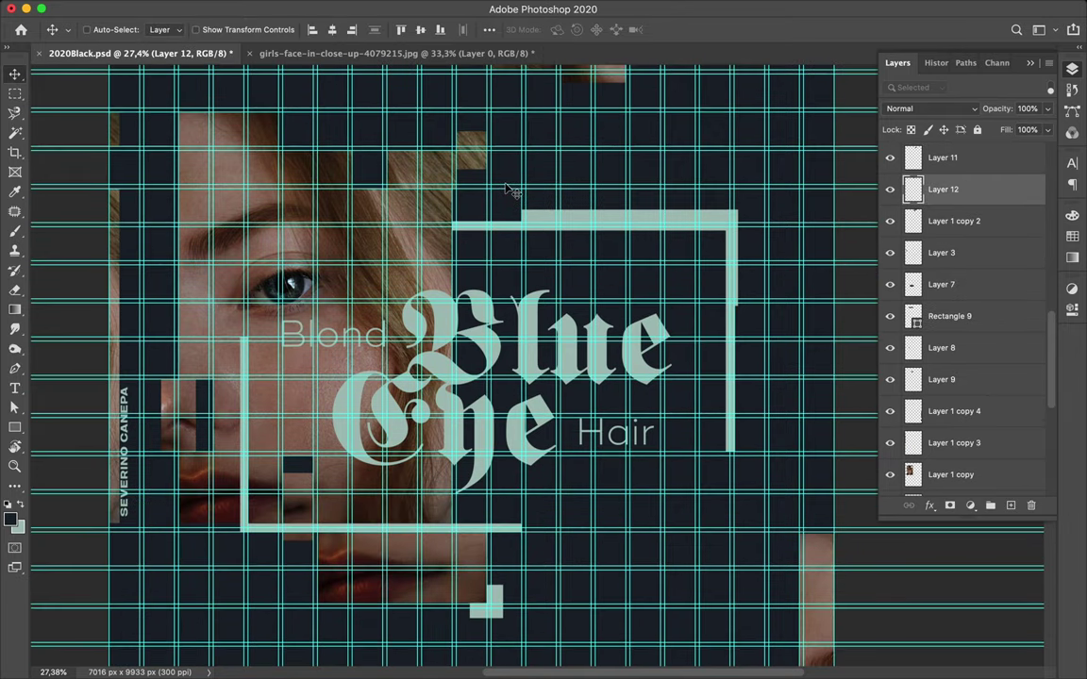
scroll(510, 189, "down", 5)
Preview the whole poster zoomed out without guides, then zoom back into the upper area
key("ctrl+semicolon")
key("ctrl+minus")
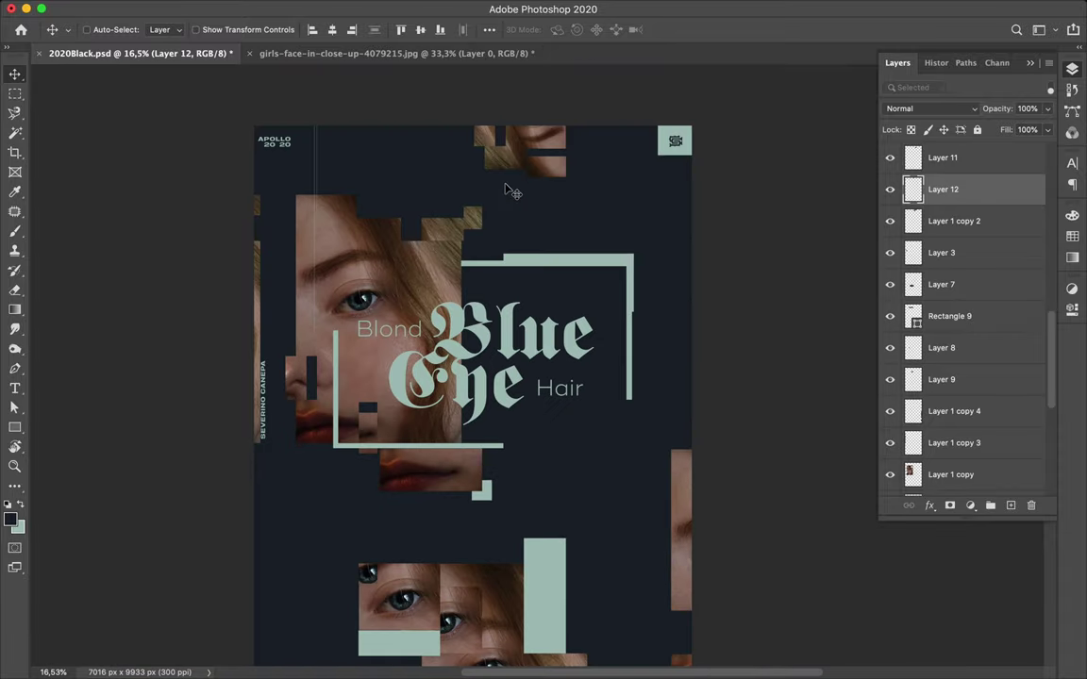
scroll(510, 192, "down", 1)
scroll(509, 188, "down", 1)
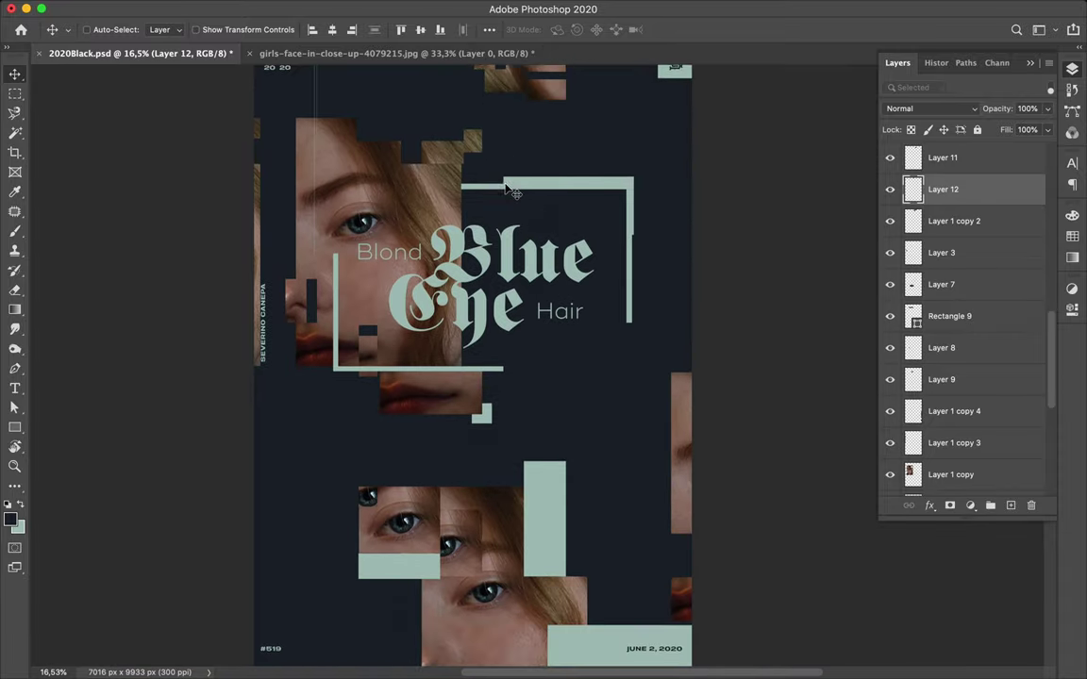
scroll(472, 217, "down", 1)
key("p")
key("ctrl+semicolon")
key("ctrl+plus")
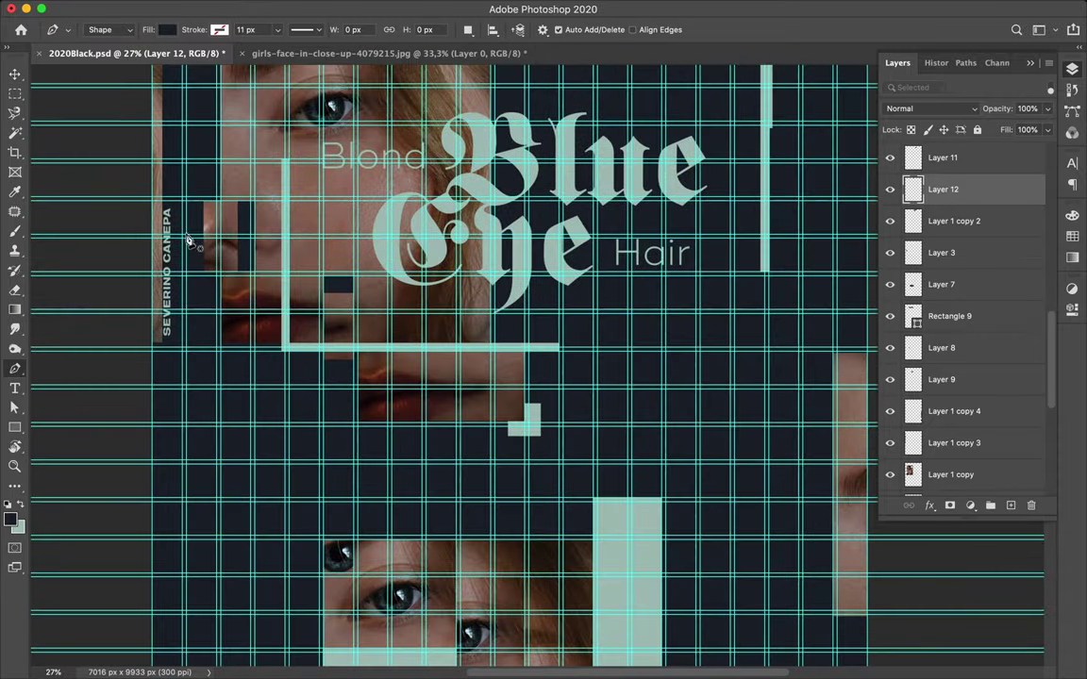
Give the new L shape line no fill and a mint dashed stroke
left_click(188, 237)
left_click(168, 30)
left_click(75, 52)
left_click(307, 29)
left_click(300, 101)
Set the L line's dash length to 12 in Stroke Options
key("a")
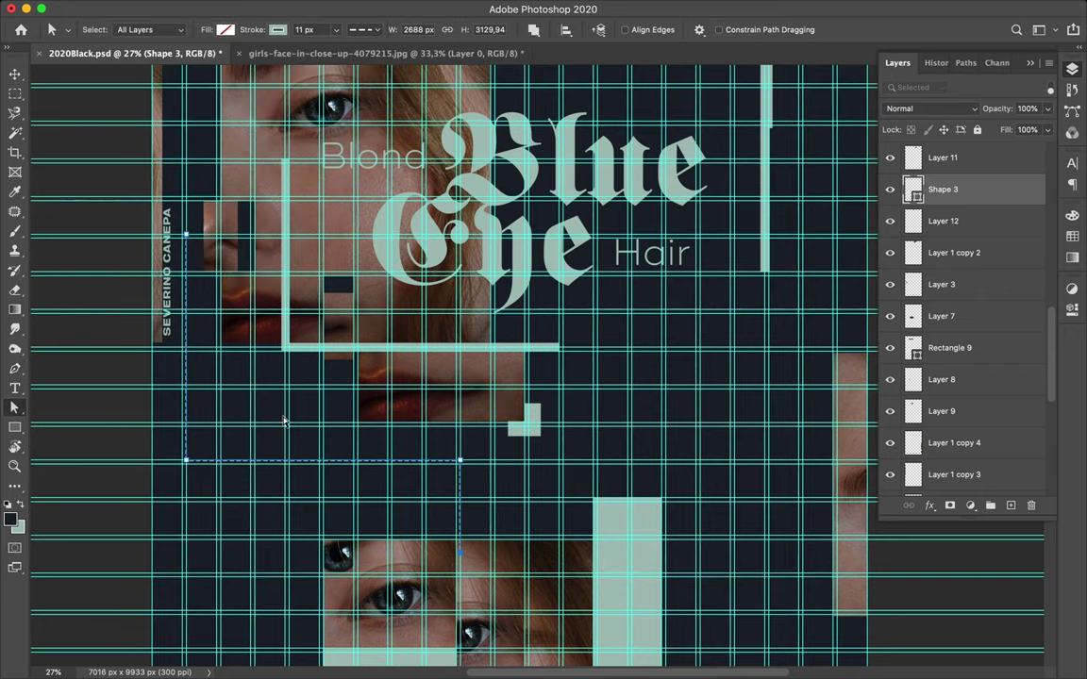
left_click(358, 29)
left_click(364, 213)
type("12")
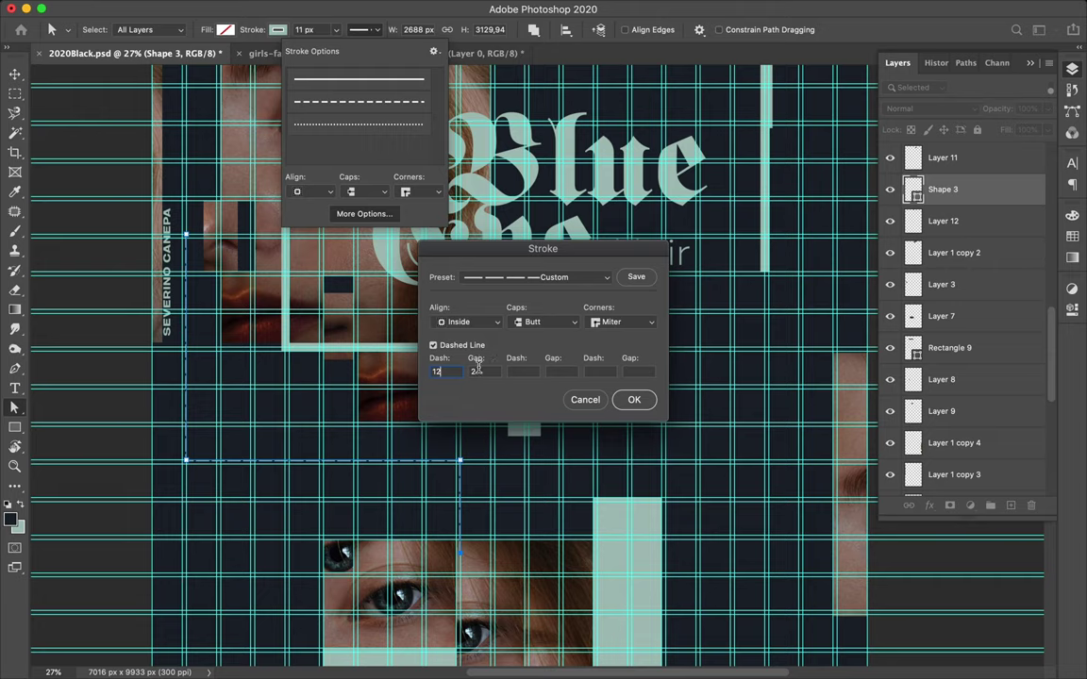
key("Return")
Check the dashed L line, then begin a stepped path beside the title's right side
key("ctrl+semicolon")
scroll(570, 423, "down", 2)
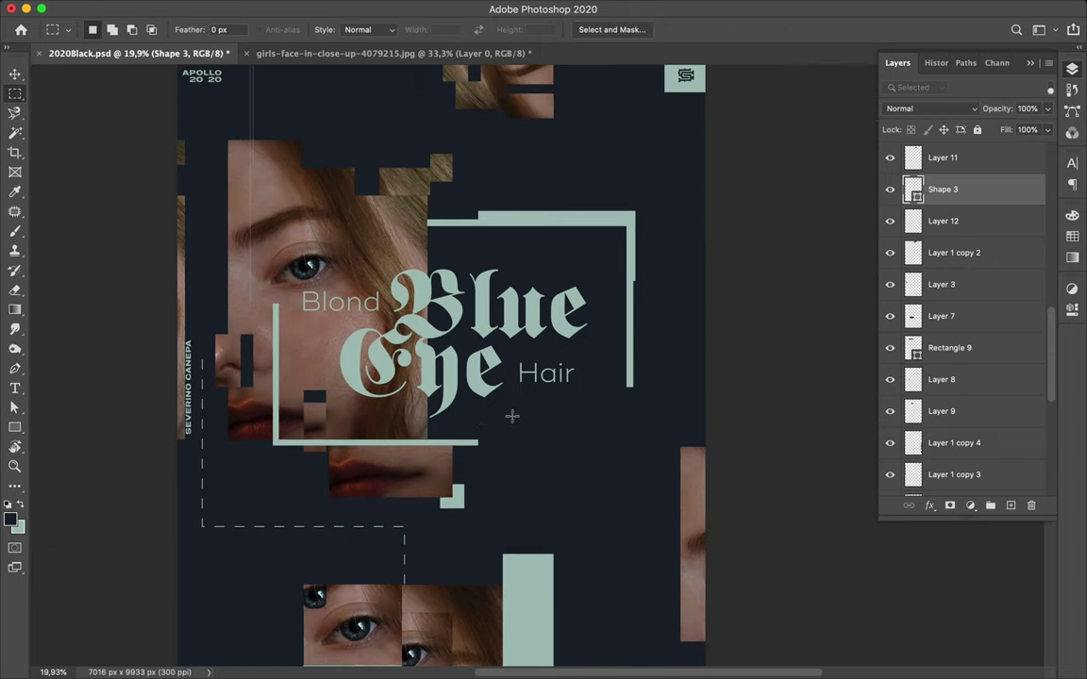
key("v")
key("p")
key("ctrl+semicolon")
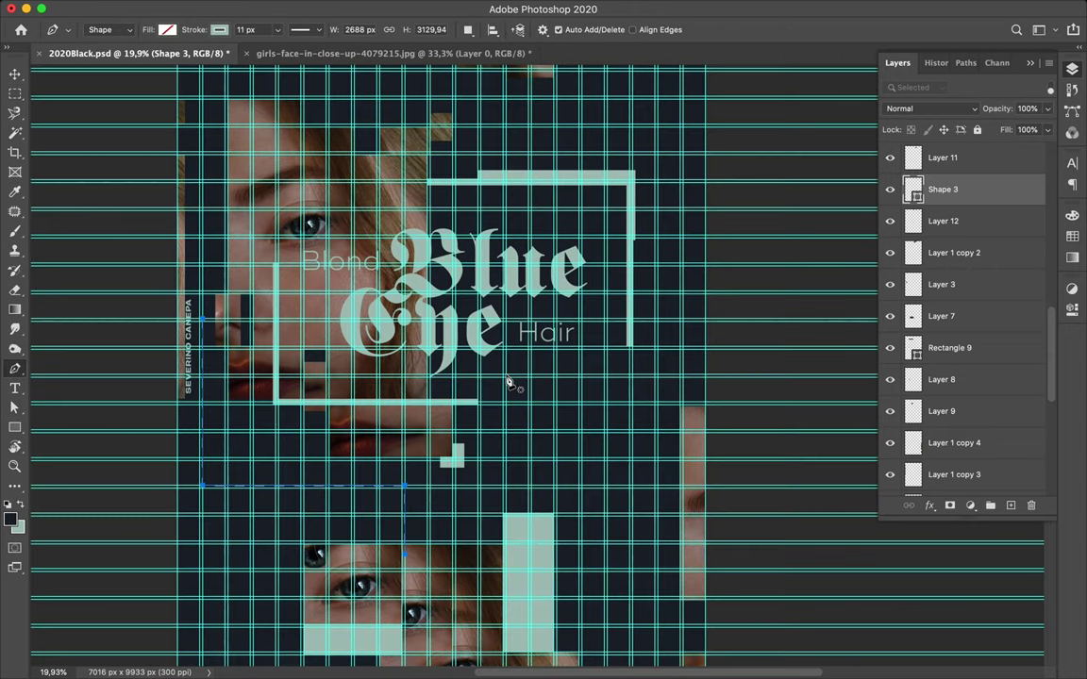
left_click(1011, 506)
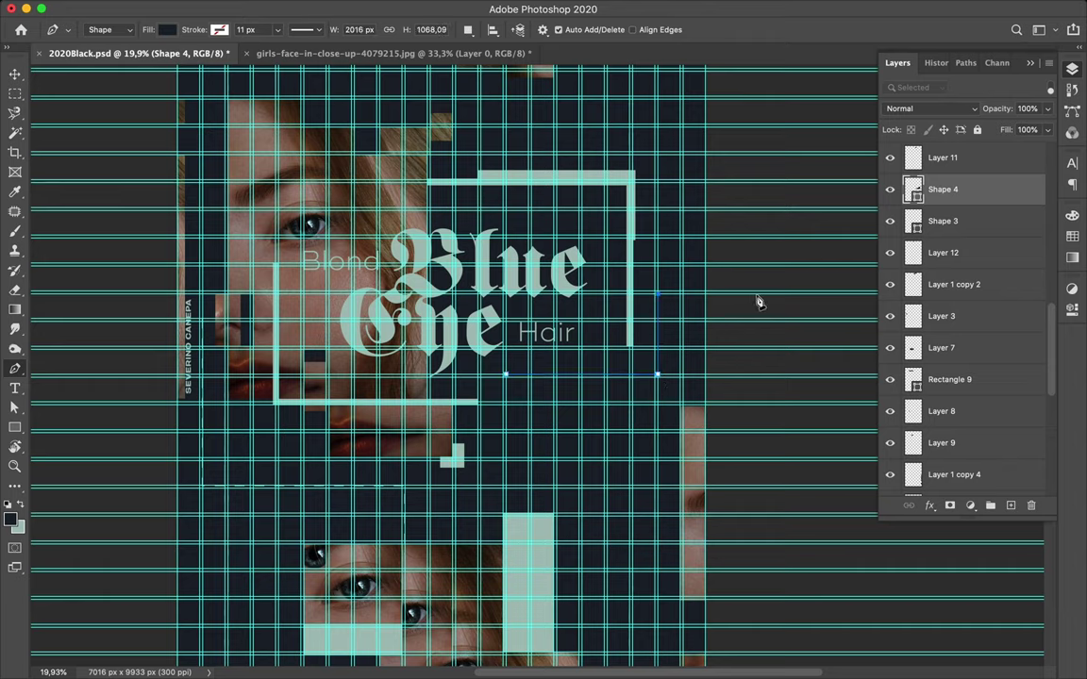
Give the new stepped path a mint dashed stroke via Stroke Options
key("a")
left_click(366, 29)
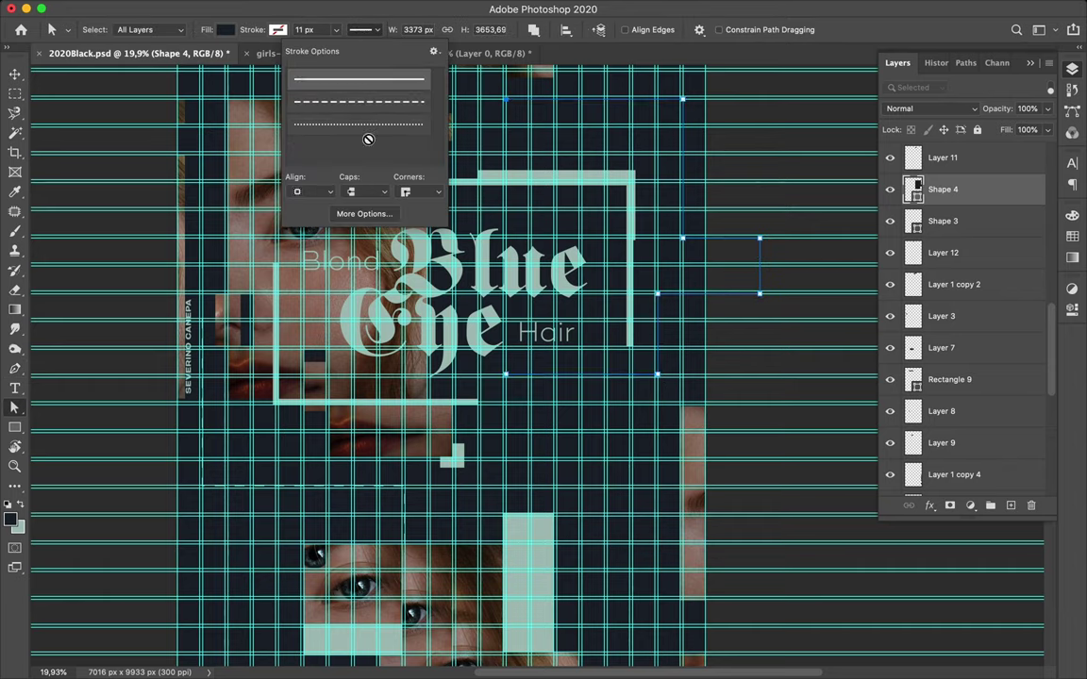
left_click(224, 29)
left_click(277, 29)
left_click(307, 29)
left_click(366, 29)
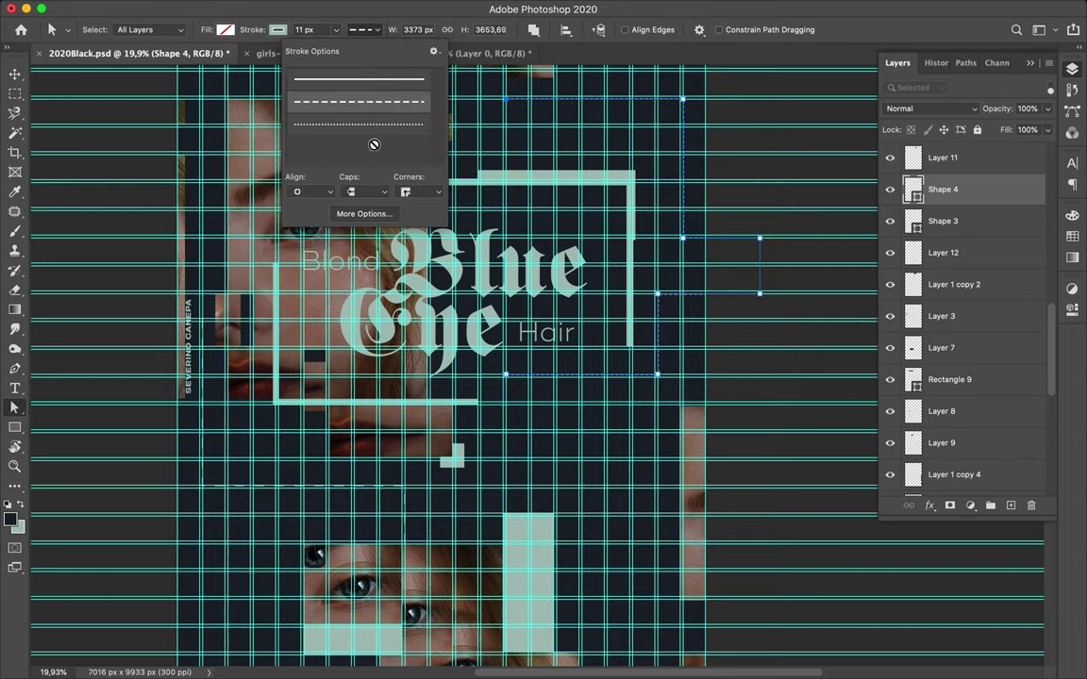
left_click(323, 213)
left_click(585, 398)
Preview the stepped dashed line and check its anchor points
key("v")
key("ctrl+semicolon")
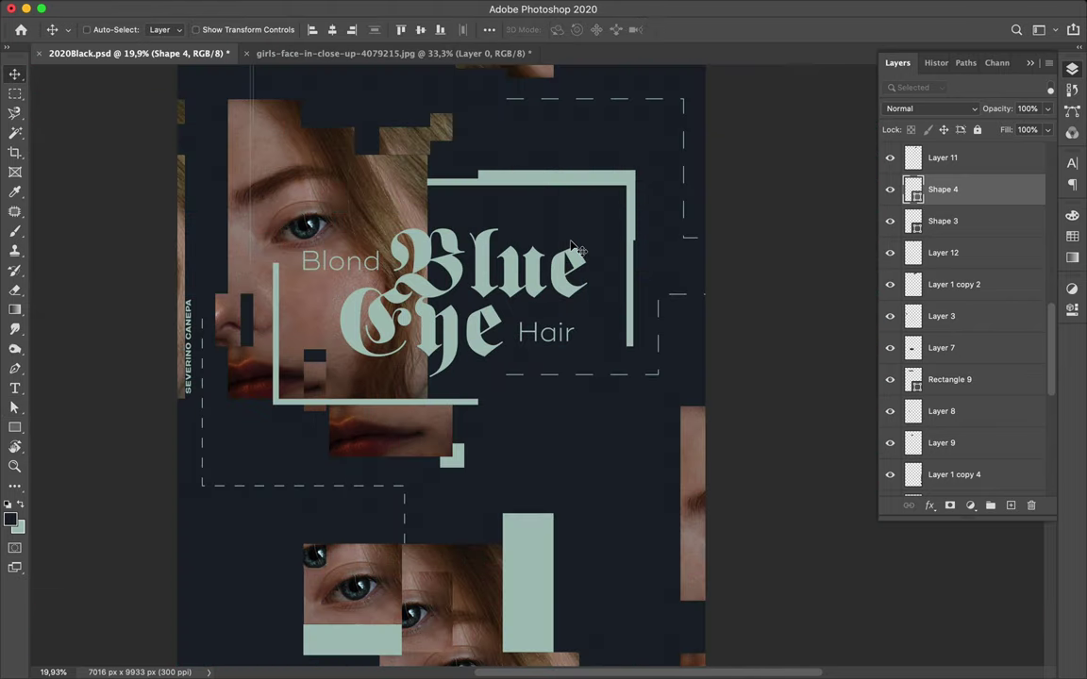
scroll(572, 248, "up", 3)
key("p")
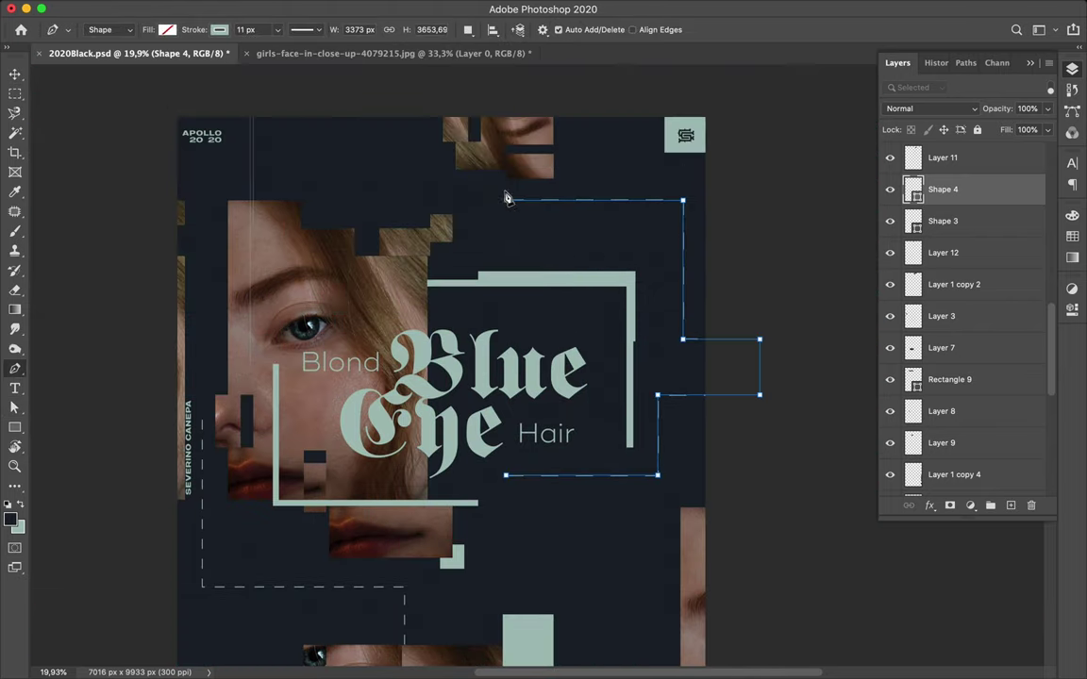
key("v")
scroll(636, 215, "down", 3)
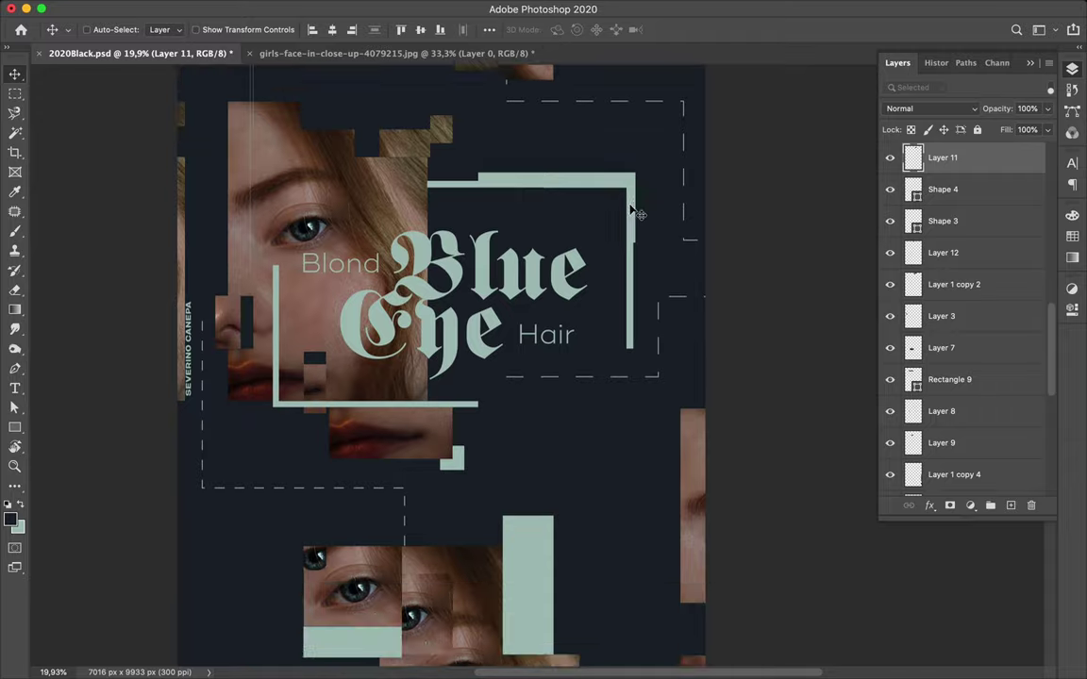
scroll(642, 226, "down", 3)
scroll(647, 232, "down", 2)
Select the Layer 5 copy, Layer 5 and Layer 1 layers together
left_click(951, 480)
scroll(963, 377, "down", 3)
left_click(944, 353, "ctrl")
left_click(943, 449, "ctrl")
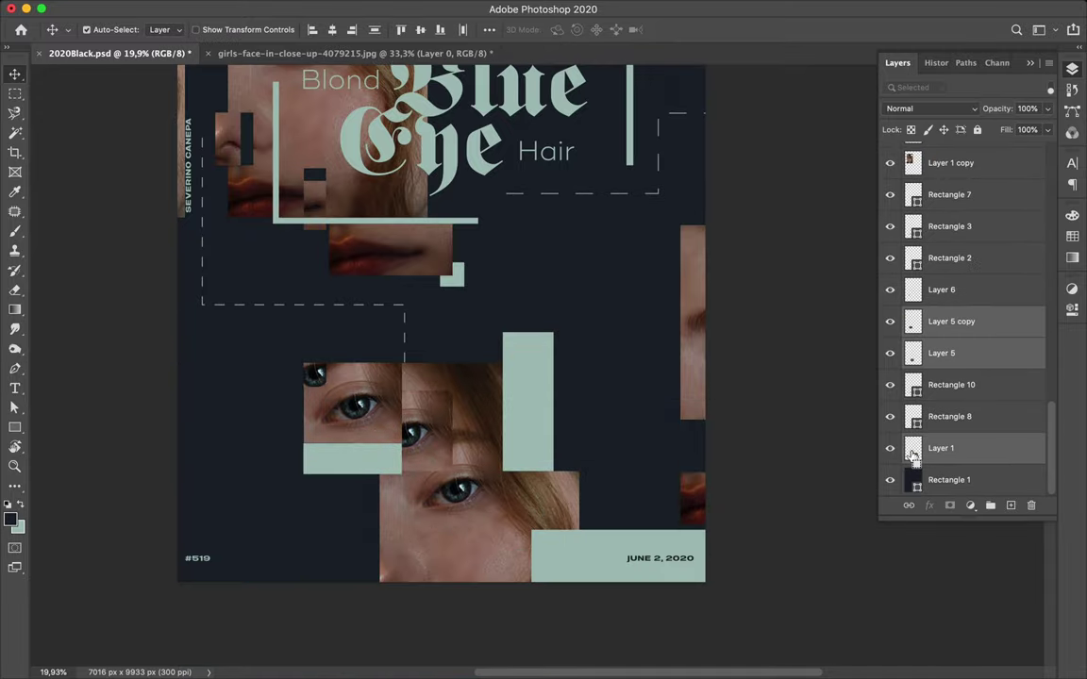
Add a shadow layer by Layer 6 and soften it with Gaussian Blur
left_click(390, 460)
scroll(389, 461, "up", 5)
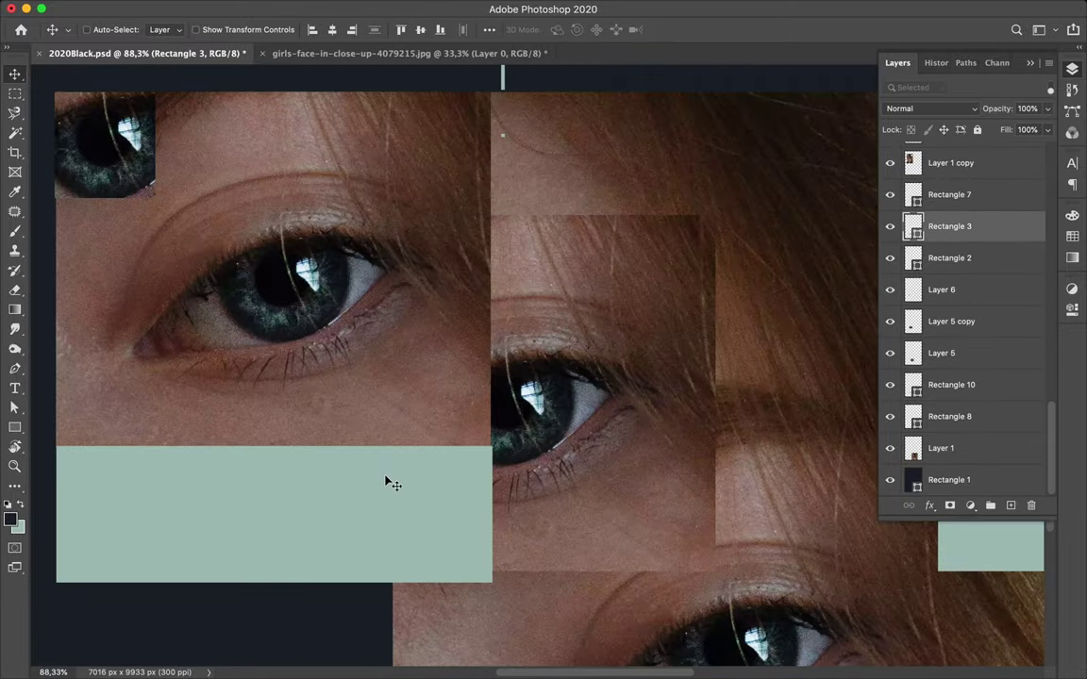
key("m")
key("ctrl+t")
key("Escape")
left_click(941, 290)
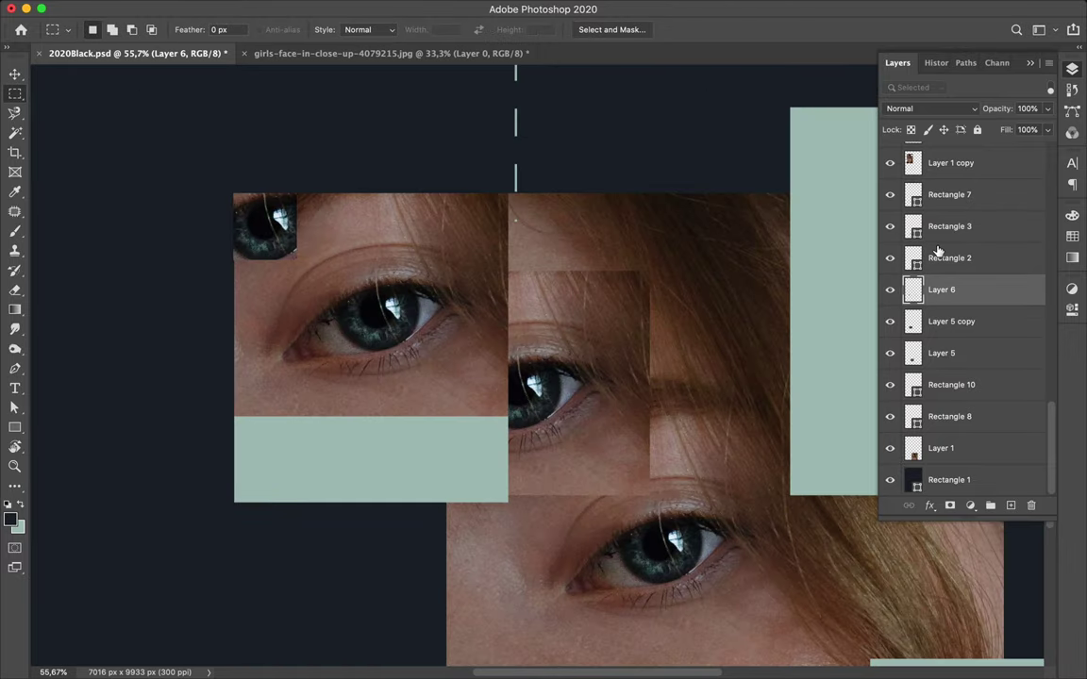
key("ctrl+shift+alt+n")
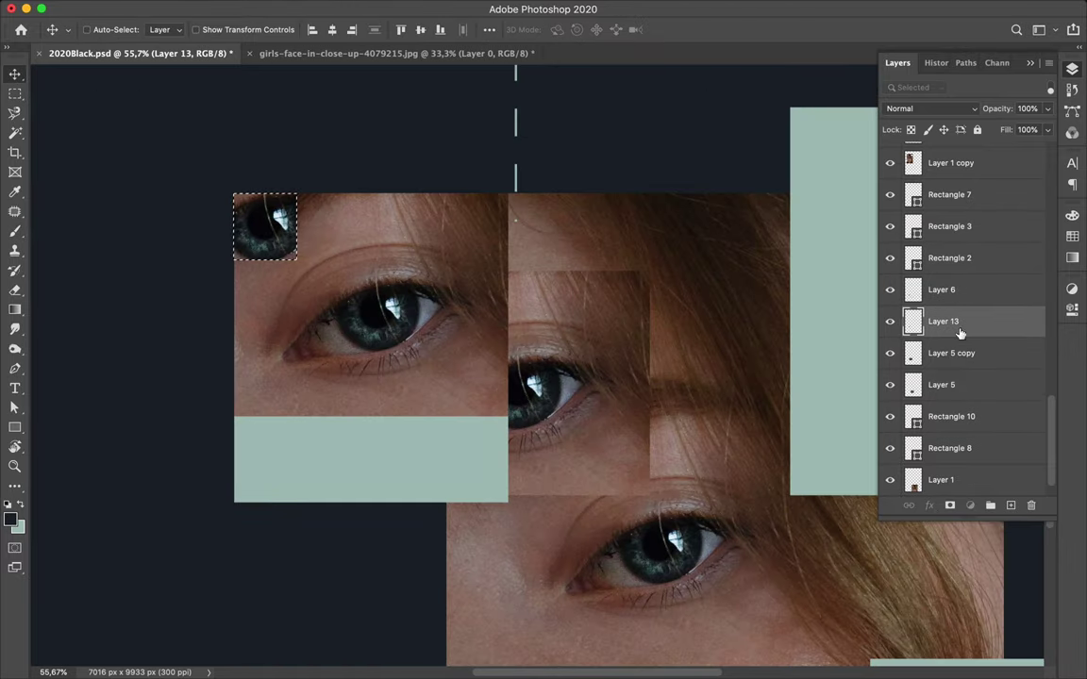
left_click(353, 7)
left_click(613, 245)
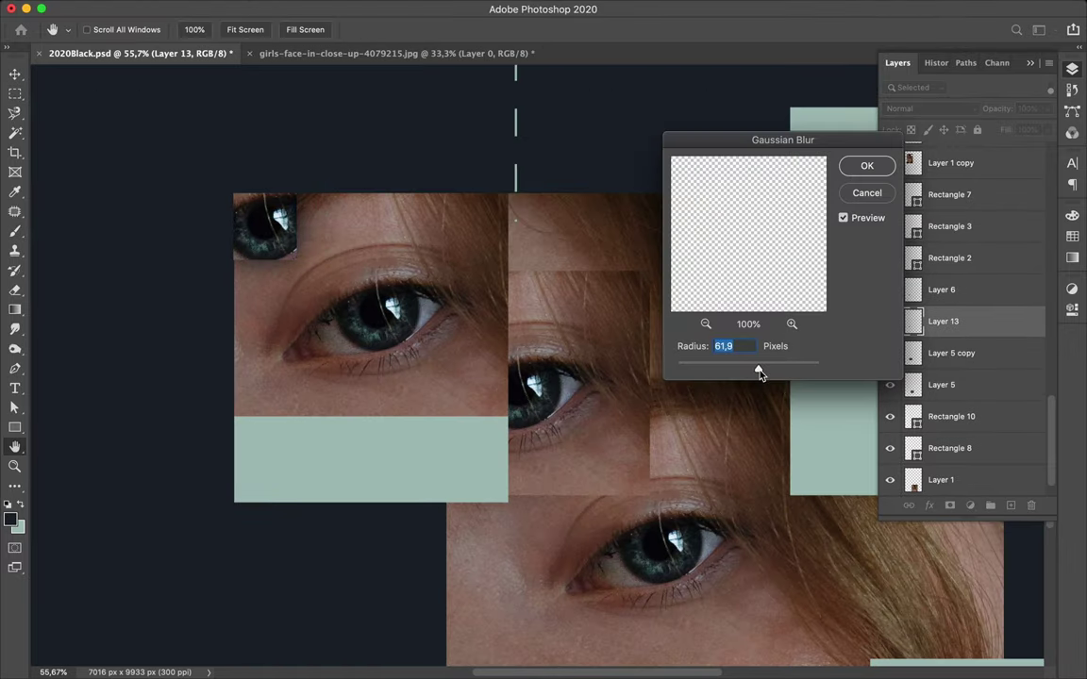
left_click(854, 167)
Add a second shadow layer, set up the brush, and reapply the last blur
key("alt+bracketleft")
key("alt+bracketleft")
key("ctrl+shift+alt+n")
key("b")
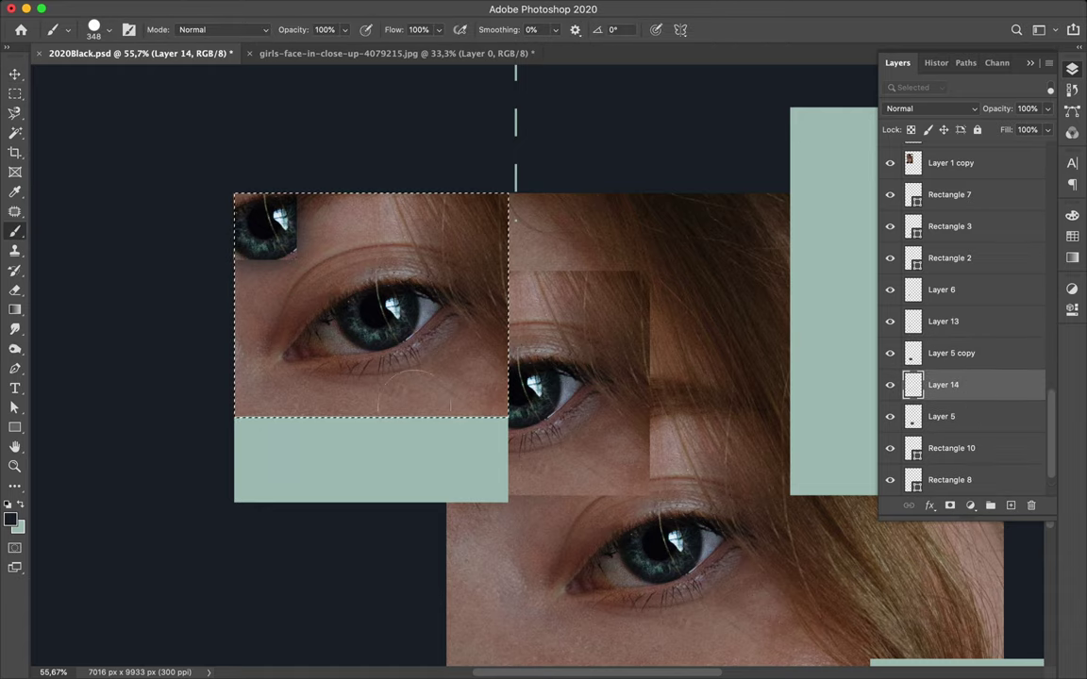
right_click(321, 389)
key("Escape")
left_click(352, 8)
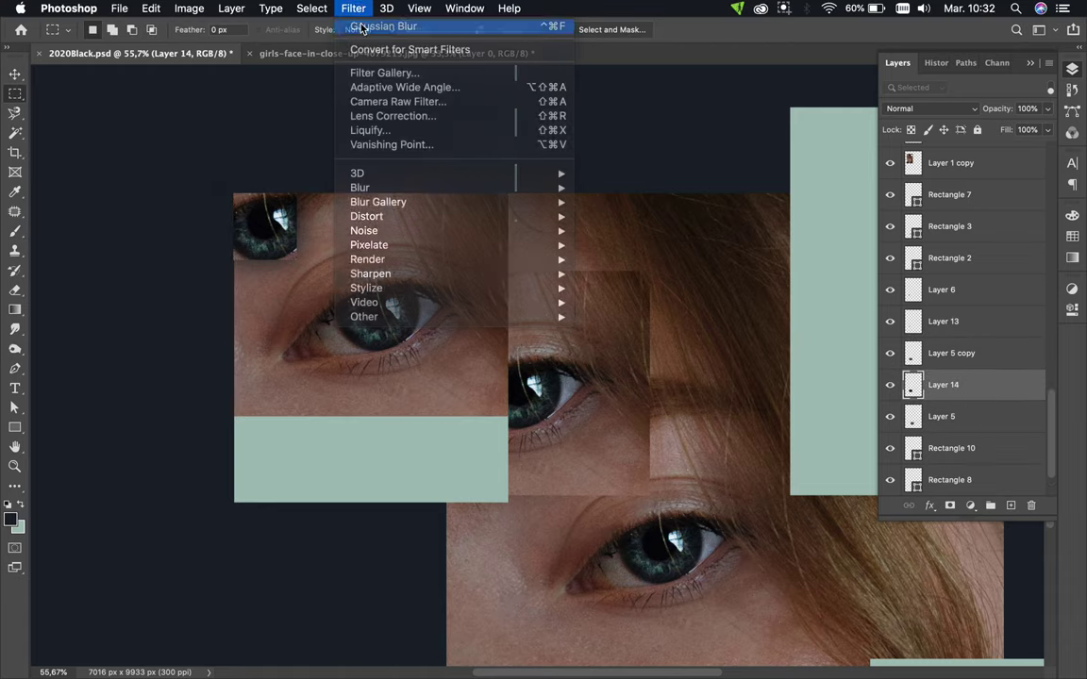
left_click(388, 27)
Move the two shadow layers above Rectangle 3 in the stack
key("v")
double_click(952, 353)
key("ctrl+bracketleft")
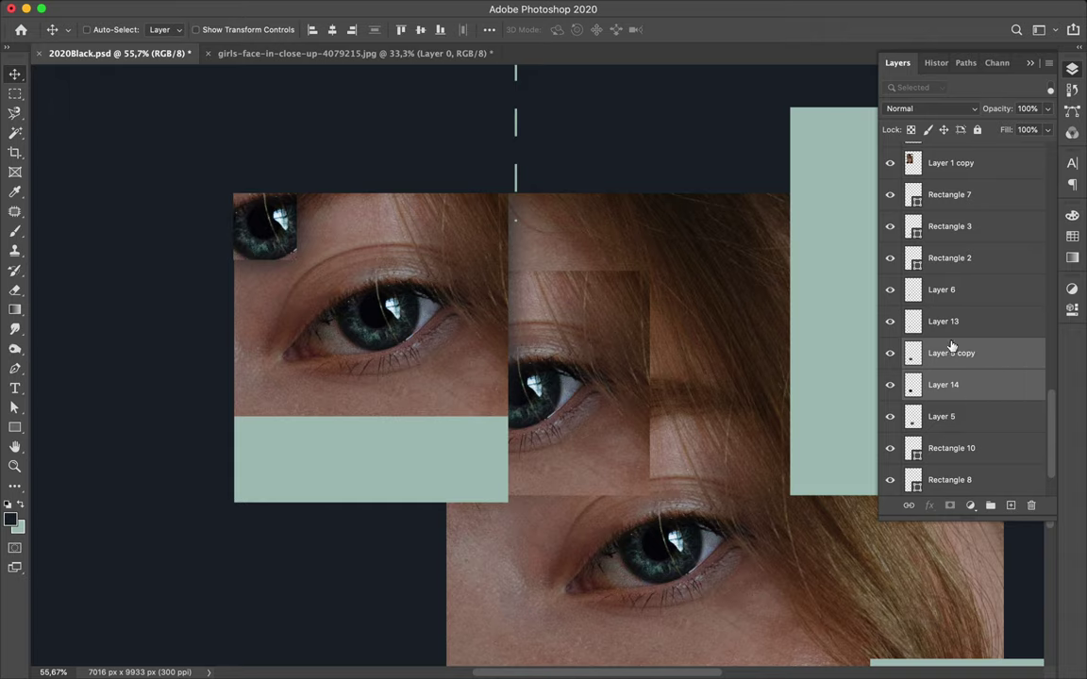
left_click(945, 289, "shift")
left_click_drag(945, 289, 945, 210)
Add two more empty layers for further shadows
left_click(941, 417)
key("ctrl+alt+shift+n")
key("b")
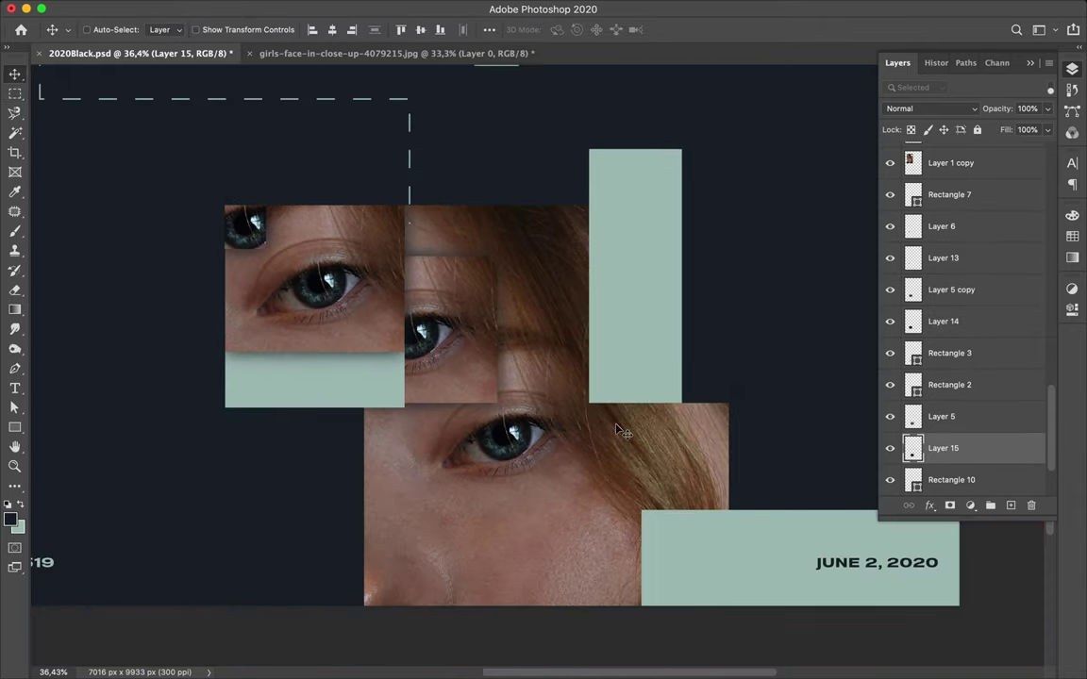
left_click(941, 417)
key("ctrl+alt+shift+n")
key("b")
key("m")
left_click(353, 9)
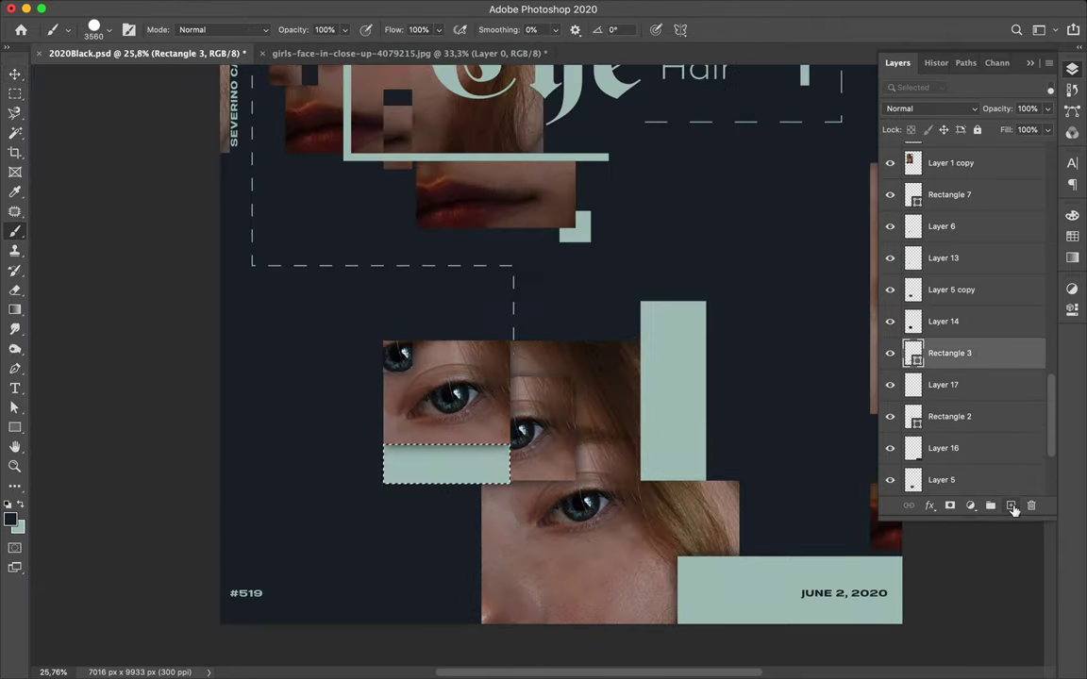
Fill a rectangle with dark colour on a new layer, save, and blur it
left_click(1012, 507)
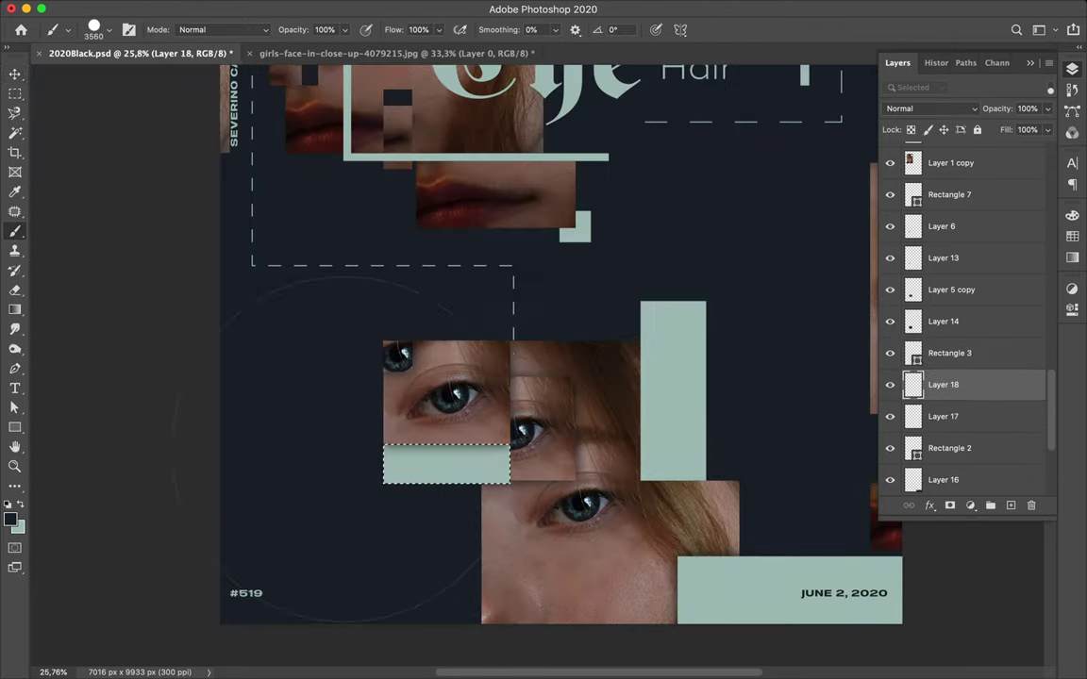
key("m")
scroll(491, 292, "up", 5)
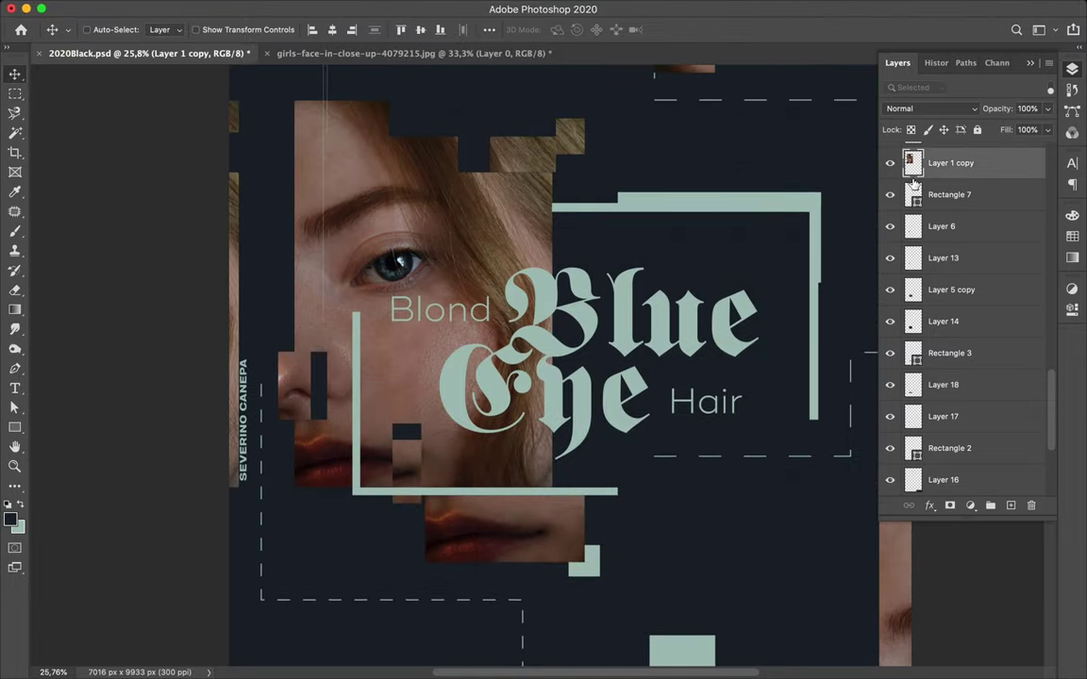
key("b")
left_click_drag(283, 424, 406, 472)
key("v")
key("ctrl+d")
key("ctrl+s")
left_click(353, 7)
left_click(497, 247)
Move Layer 10 and Layer 9 below Layer 19
scroll(963, 283, "up", 3)
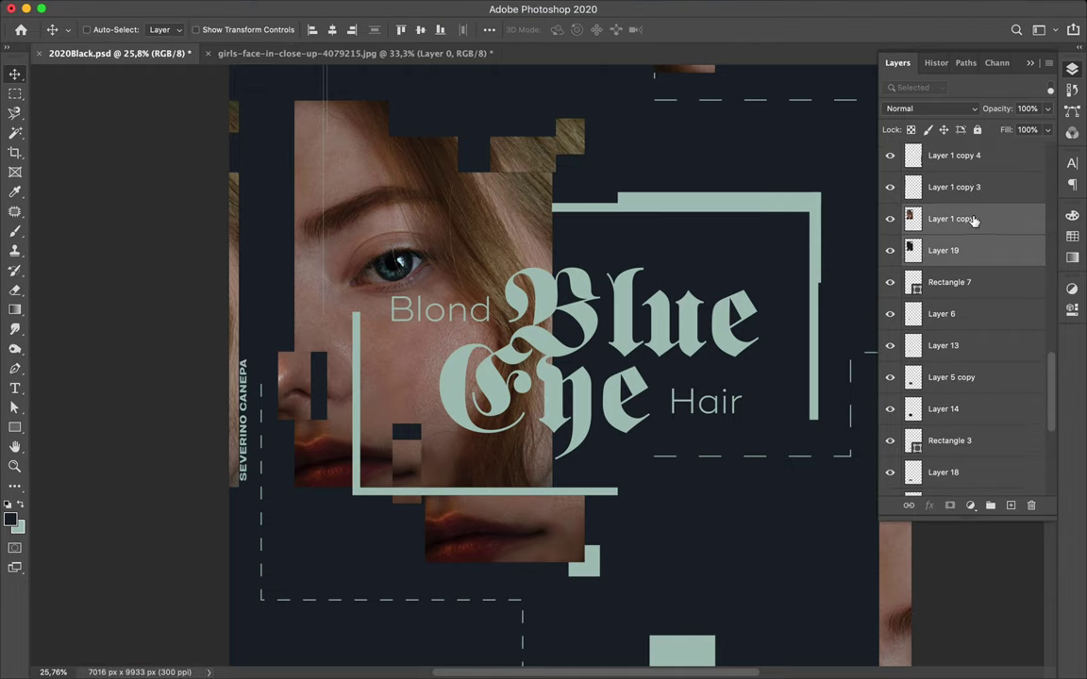
scroll(566, 330, "down", 2)
left_click_drag(943, 250, 953, 418)
scroll(567, 331, "up", 3)
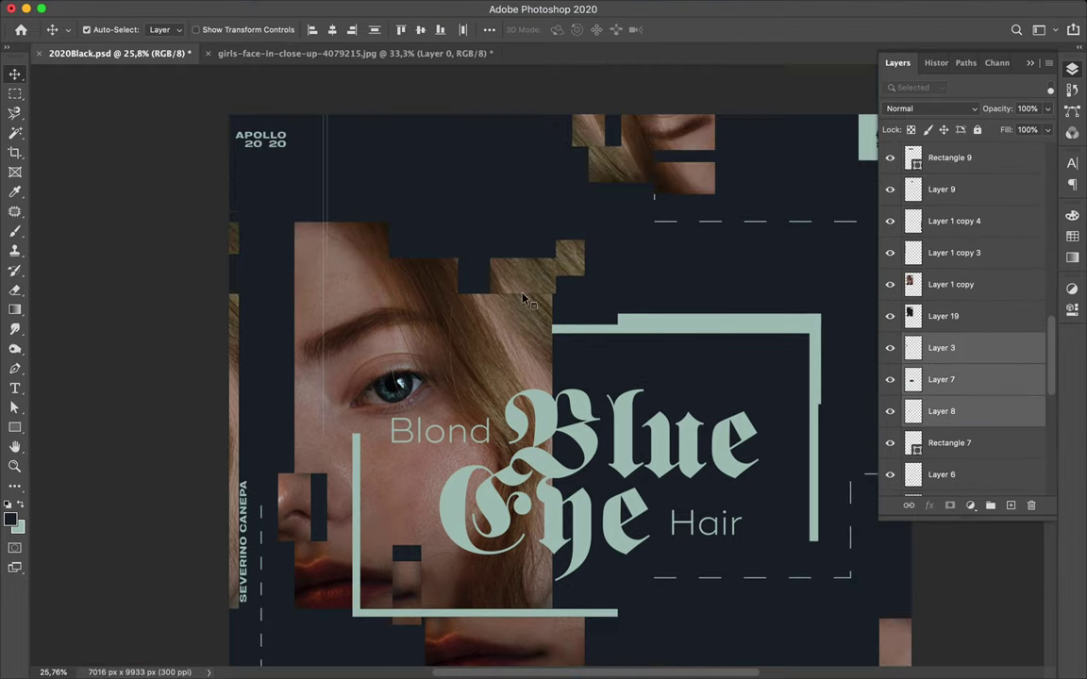
left_click(982, 170)
left_click_drag(990, 179, 944, 269)
Move the Shape 1 copy layer below Layer 19
scroll(736, 203, "down", 2)
left_click(717, 168, "super")
left_click_drag(953, 151, 953, 444)
scroll(623, 464, "up", 1)
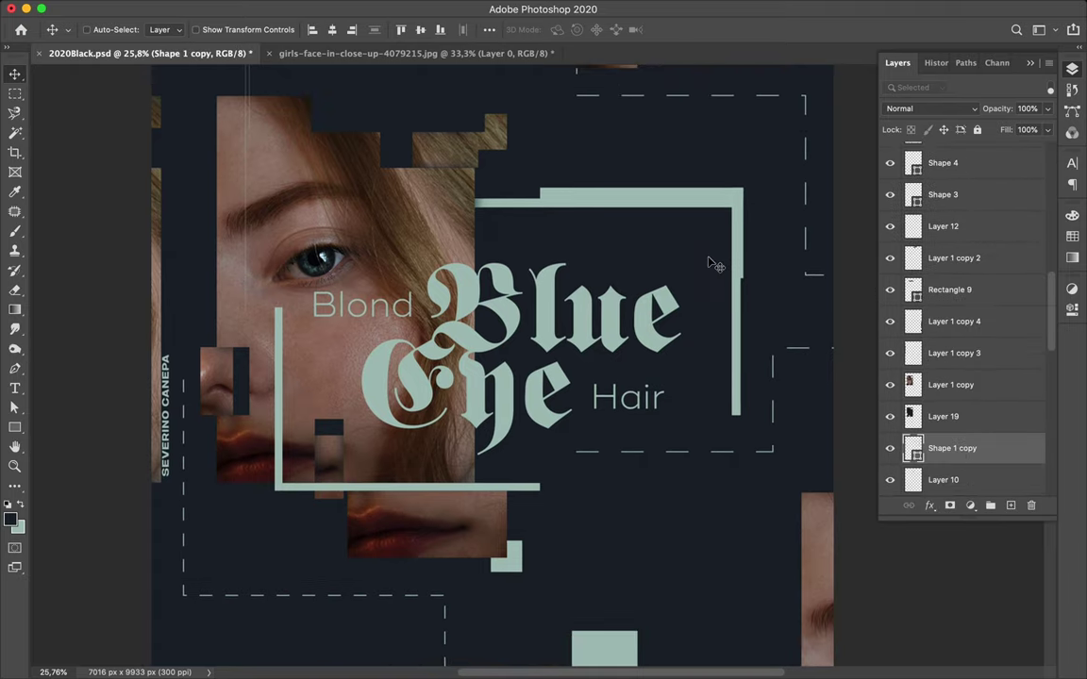
scroll(604, 312, "down", 5)
scroll(491, 359, "up", 3)
left_click_drag(944, 195, 955, 434)
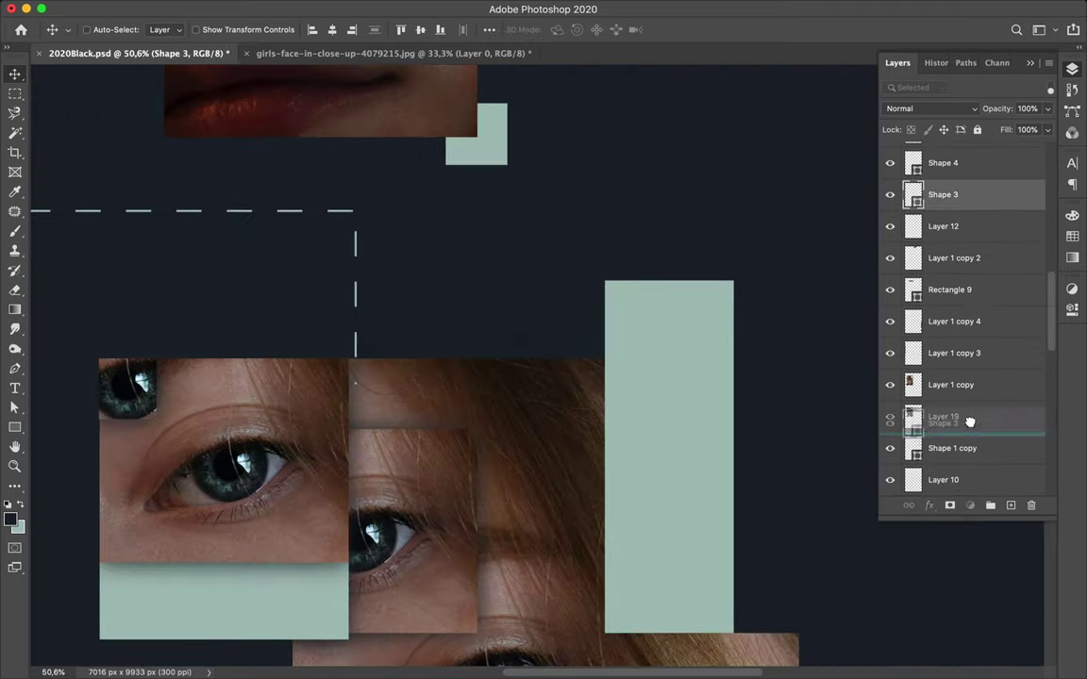
scroll(948, 416, "down", 5)
Send the dashed Shape 3 layer down to sit just above the background
left_click(944, 448)
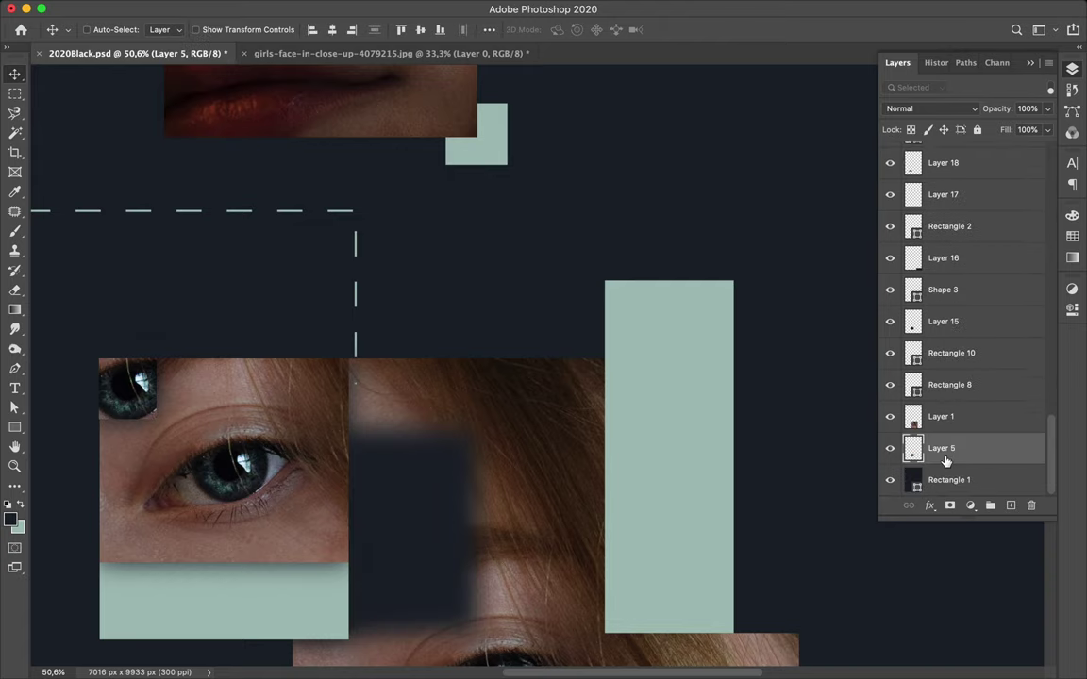
key("super+bracketright")
key("super+bracketright")
key("super+bracketright")
left_click(359, 243)
key("super+bracketleft")
key("super+bracketleft")
key("super+bracketleft")
key("super+bracketleft")
scroll(335, 324, "down", 3)
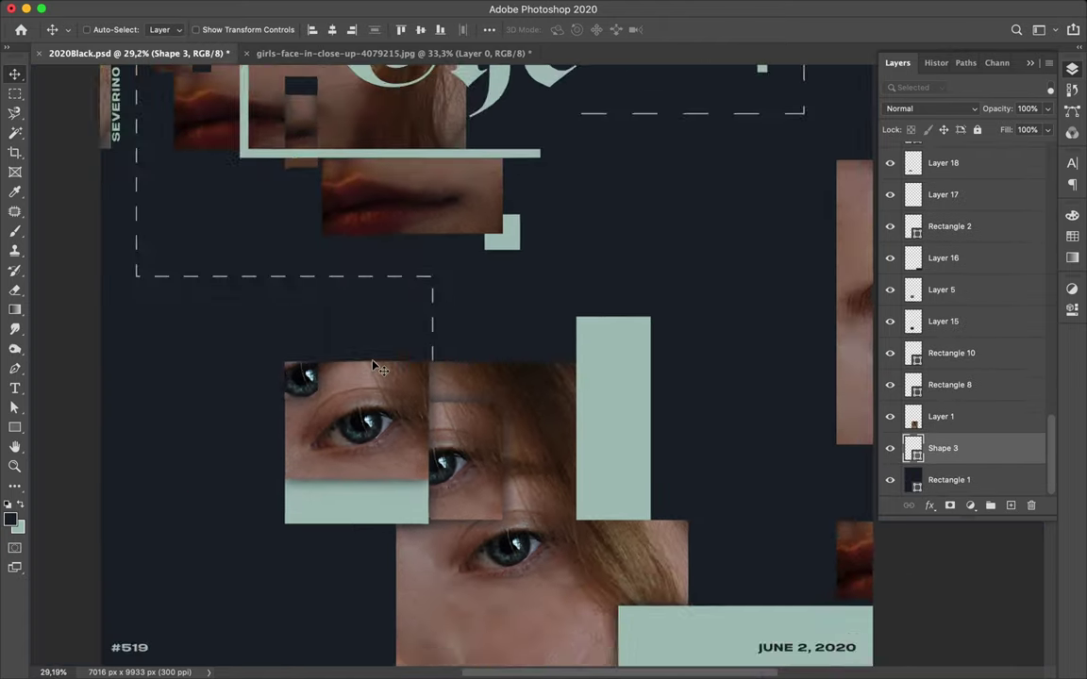
scroll(360, 388, "down", 2)
scroll(491, 374, "down", 1)
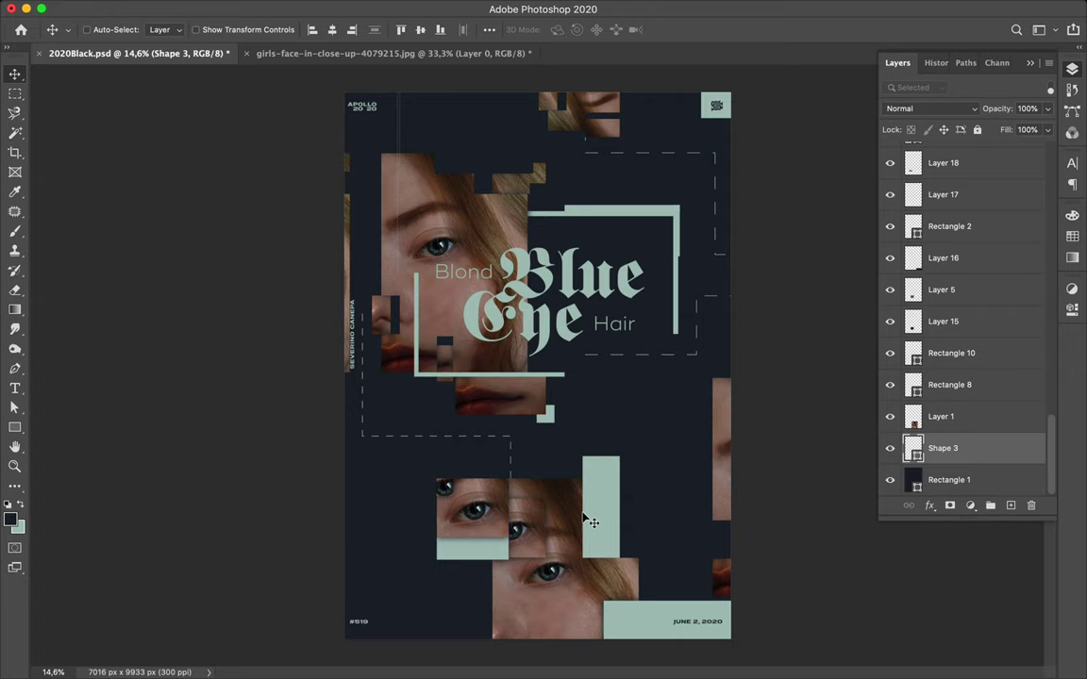
Show the layout guides and prepare the Rectangle tool's fill colour
key("super+semicolon")
scroll(505, 173, "up", 5)
key("m")
key("u")
left_click(167, 29)
Draw a tall mint bar at the poster's left edge
left_click(143, 162)
left_click_drag(249, 534, 248, 534)
left_click(167, 29)
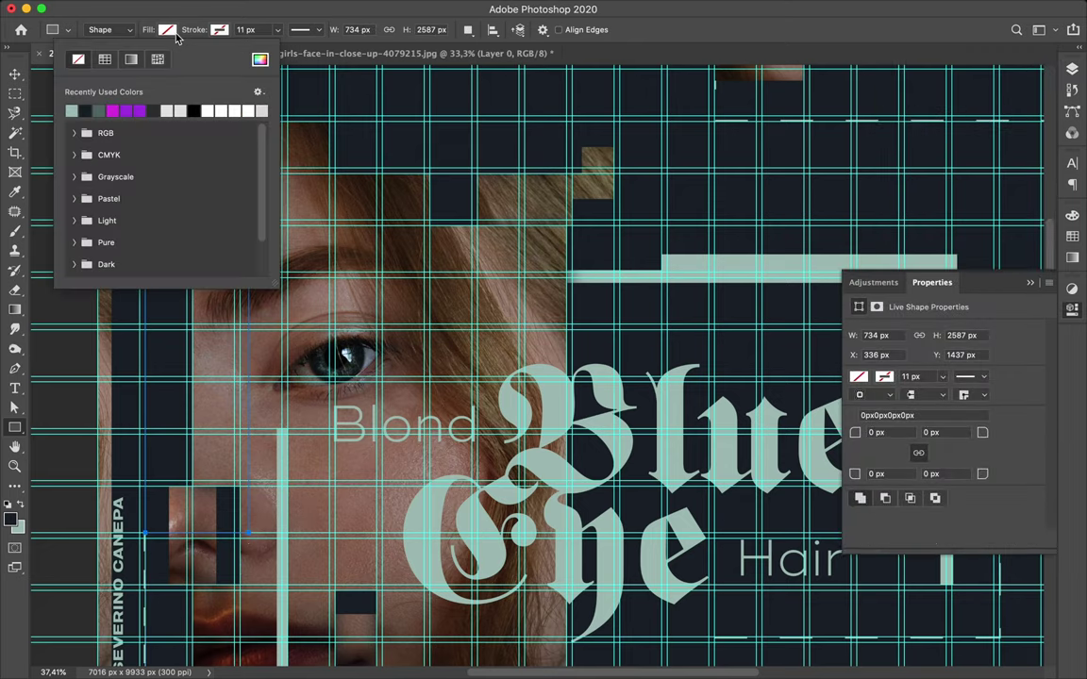
key("v")
key("super+semicolon")
scroll(359, 298, "down", 1)
scroll(359, 298, "down", 2)
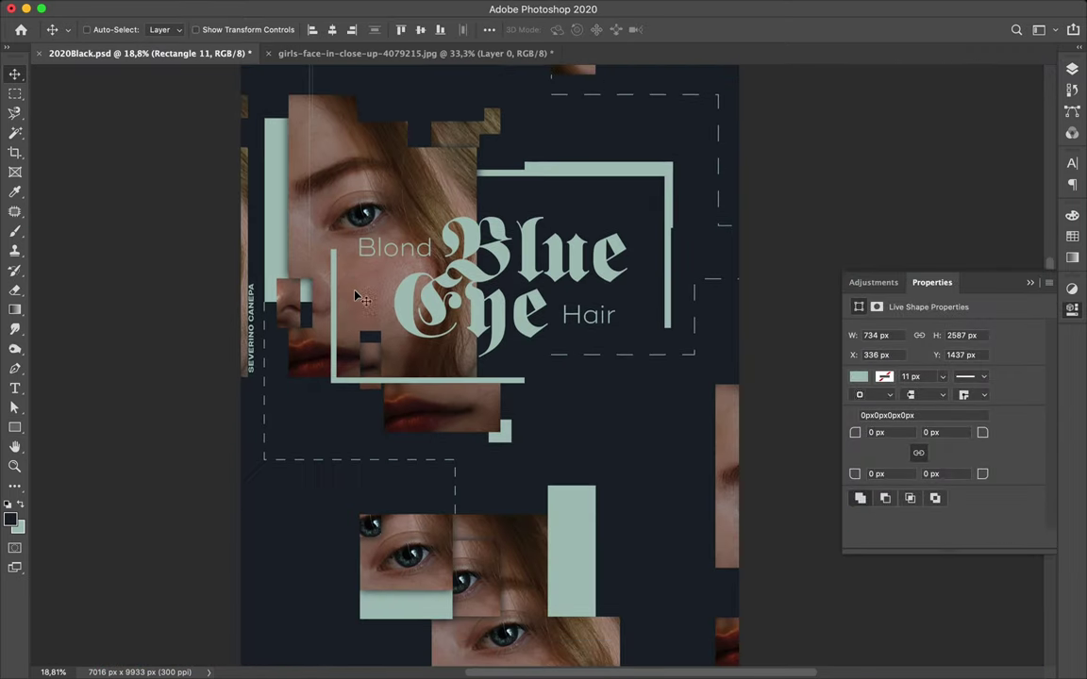
scroll(359, 299, "down", 1)
Narrow the vertical mint bar Rectangle 10 to about 357 px
left_click(607, 524, "ctrl")
key("ctrl+t")
key("super+semicolon")
left_click_drag(623, 530, 605, 519)
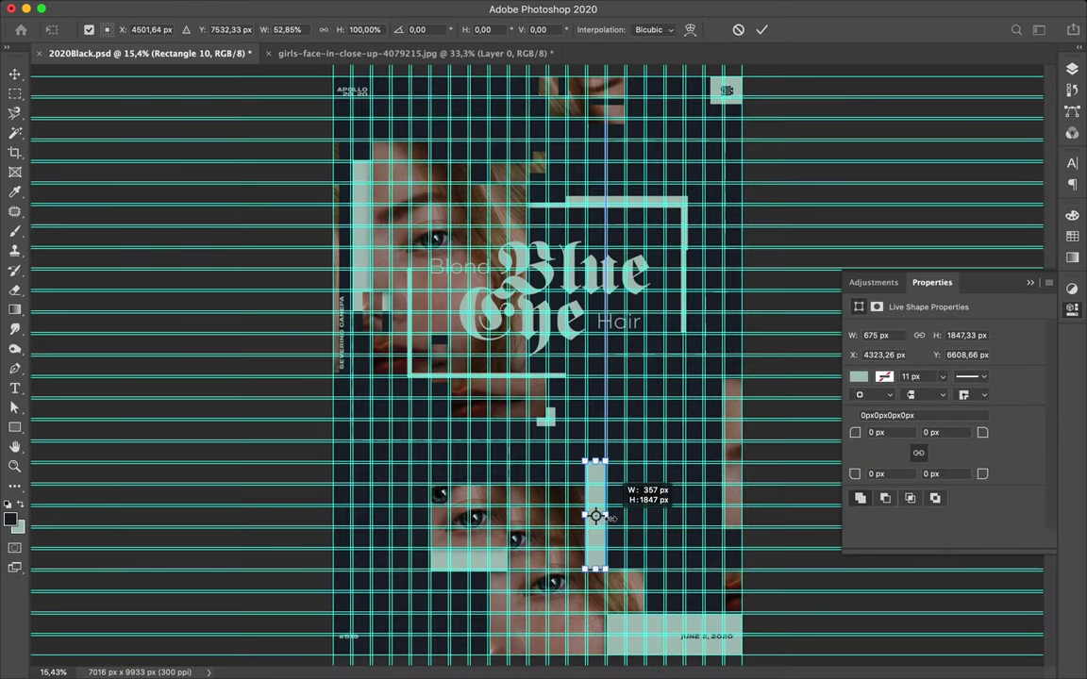
key("Return")
key("super+semicolon")
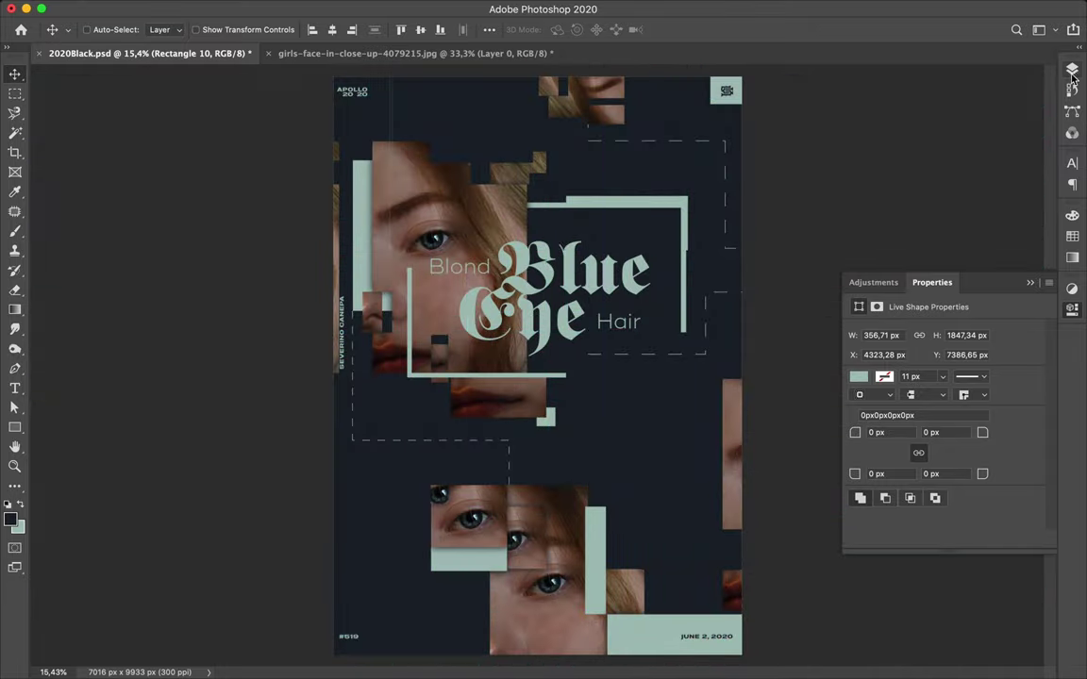
Add new Layer 20 and load the mint bar as a selection
key("F7")
key("ctrl+shift+alt+n")
key("m")
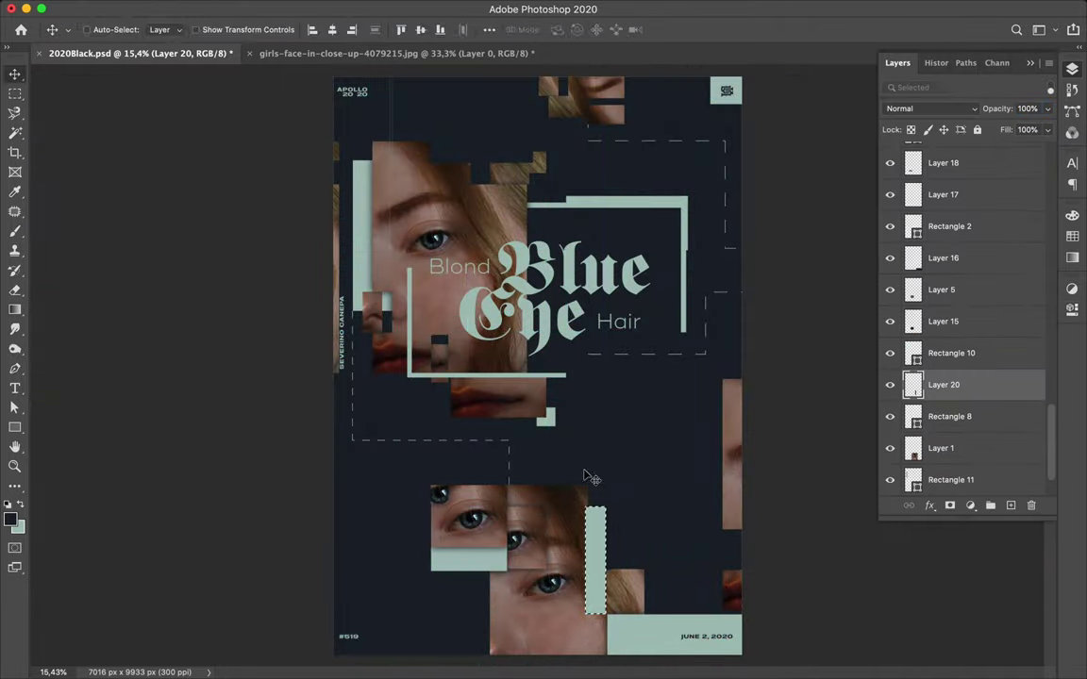
left_click(386, 8)
key("Escape")
Select the Eye and Blue title letters and add a new layer
key("v")
left_click(498, 300)
left_click(490, 255, "shift")
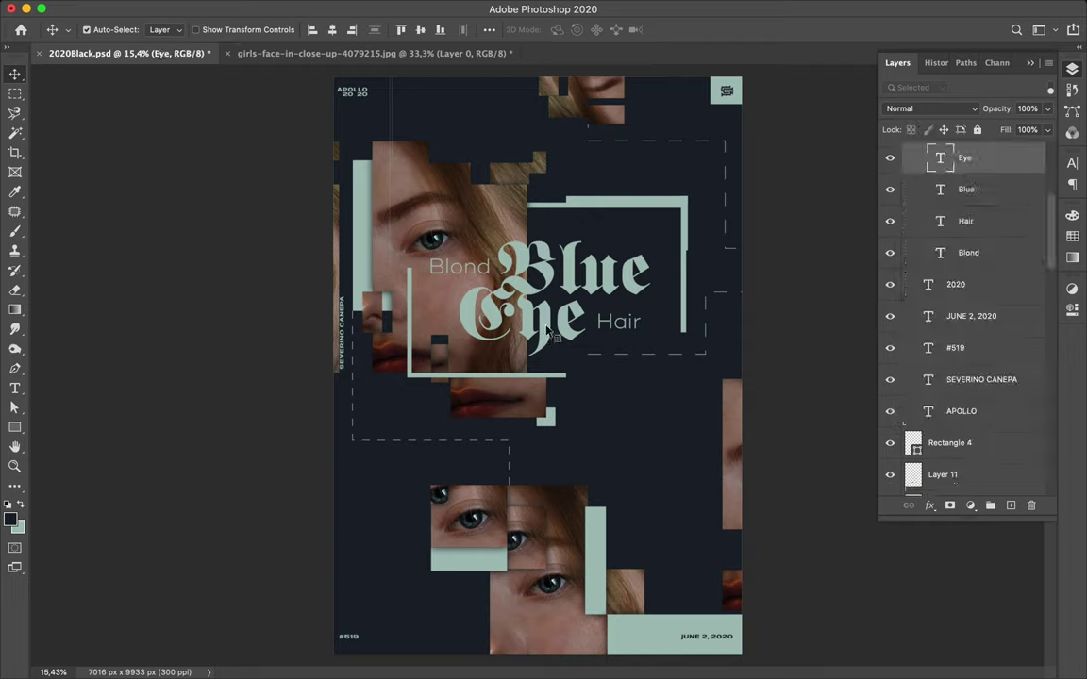
mouse_move(972, 189)
left_mouse_down()
mouse_move(995, 204)
mouse_move(941, 192)
left_mouse_up()
left_click(1012, 508)
Brush texture inside the Blue Eye lettering, then deselect
key("b")
left_click_drag(691, 303, 546, 230)
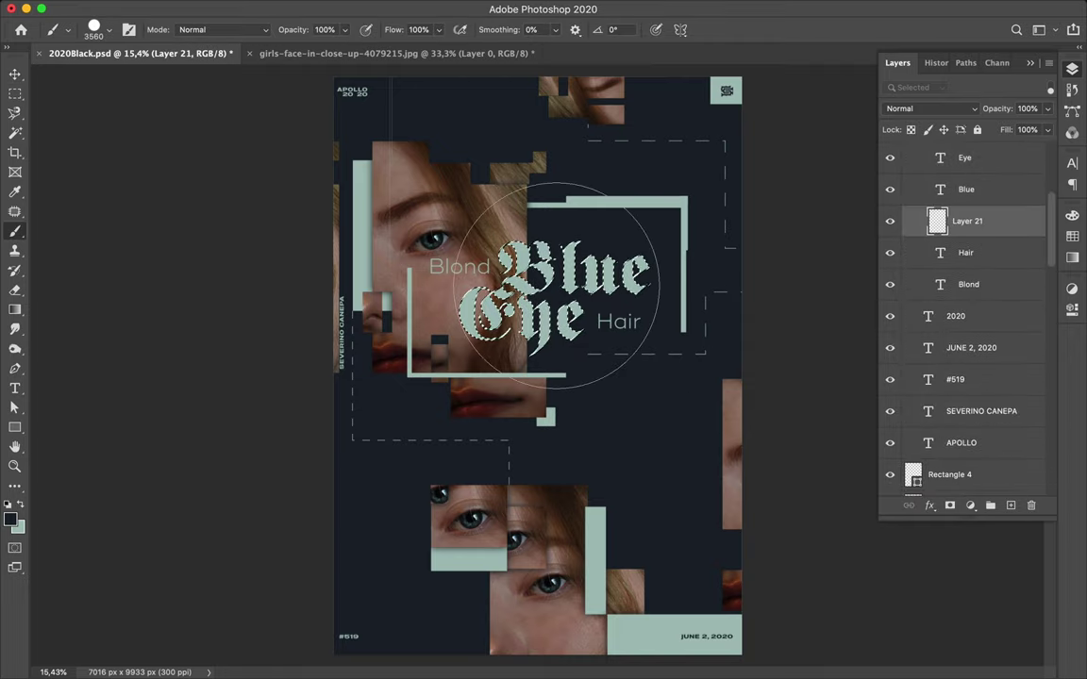
key("ctrl+d")
key("v")
left_click(386, 8)
key("Escape")
Select the mint block at the bottom of the poster
scroll(500, 236, "up", 1)
scroll(501, 255, "up", 2)
scroll(503, 269, "down", 3)
scroll(503, 269, "up", 1)
scroll(517, 400, "up", 2)
left_click(517, 400, "ctrl")
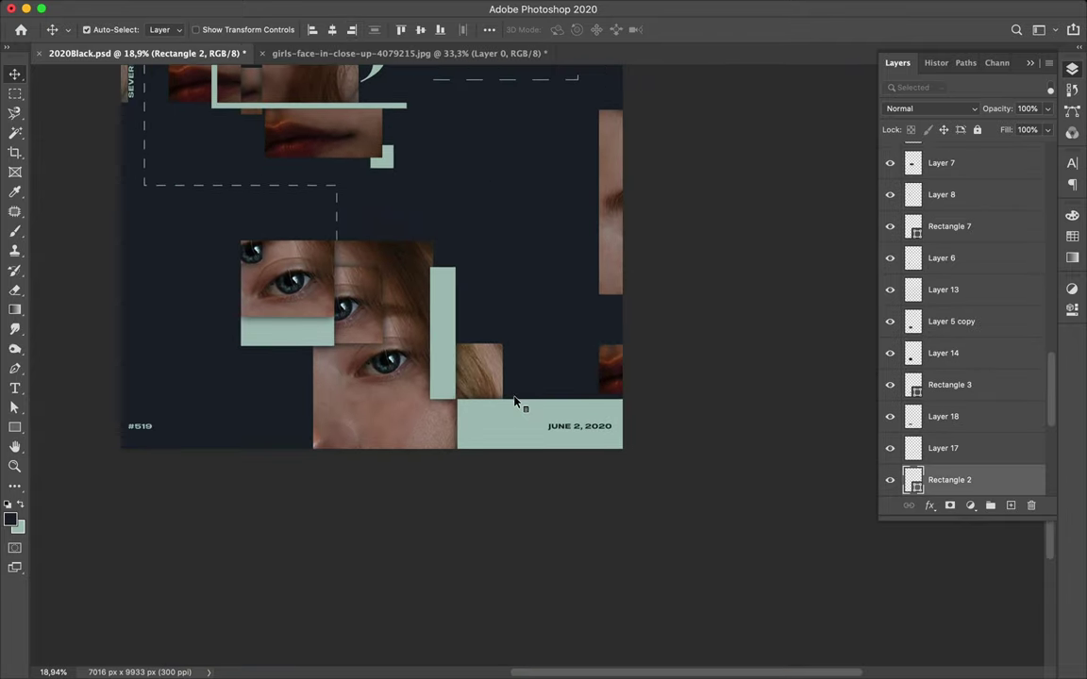
Transform the bottom mint block, fit the poster in view, and add a layer
key("ctrl+t")
key("Return")
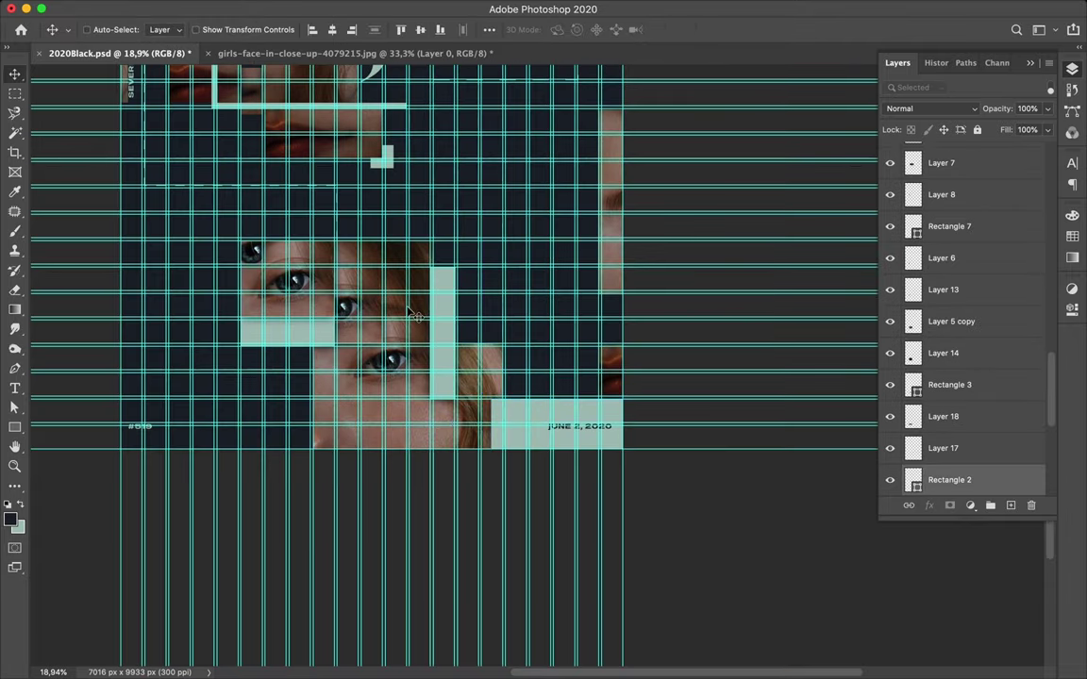
key("ctrl+semicolon")
key("ctrl+0")
scroll(396, 217, "up", 1)
key("ctrl+shift+n")
key("Escape")
key("ctrl+semicolon")
Draw a navy rectangle above the upper face crop, lowering its top edge 40 px
key("u")
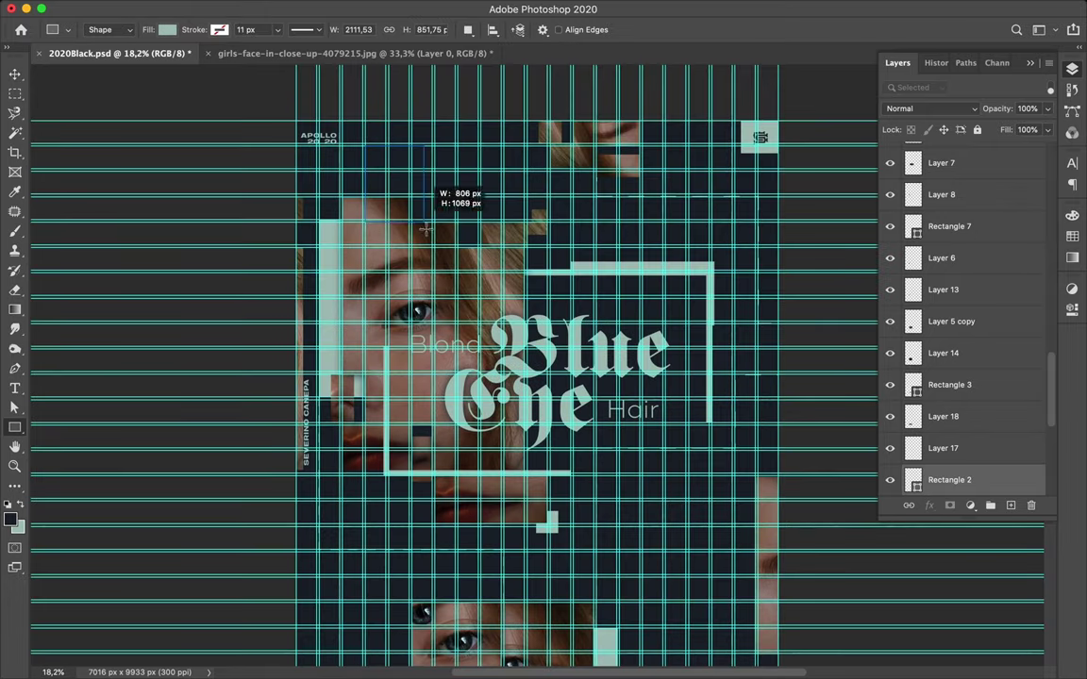
left_click_drag(426, 230, 412, 222)
key("ctrl+semicolon")
key("v")
scroll(424, 189, "up", 2)
key("ctrl+t")
left_click_drag(431, 97, 431, 103)
key("Return")
Copy the hair patch up toward the top of the face crop
left_click_drag(506, 136, 455, 113)
key("Return")
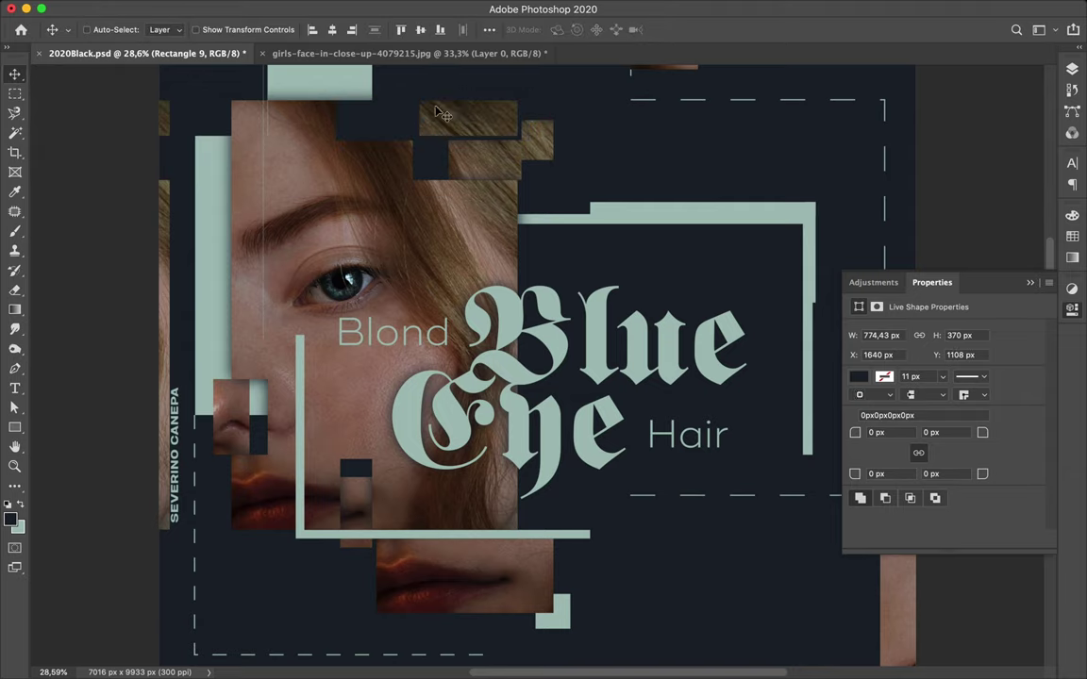
key("m")
key("ctrl+d")
scroll(538, 169, "up", 3)
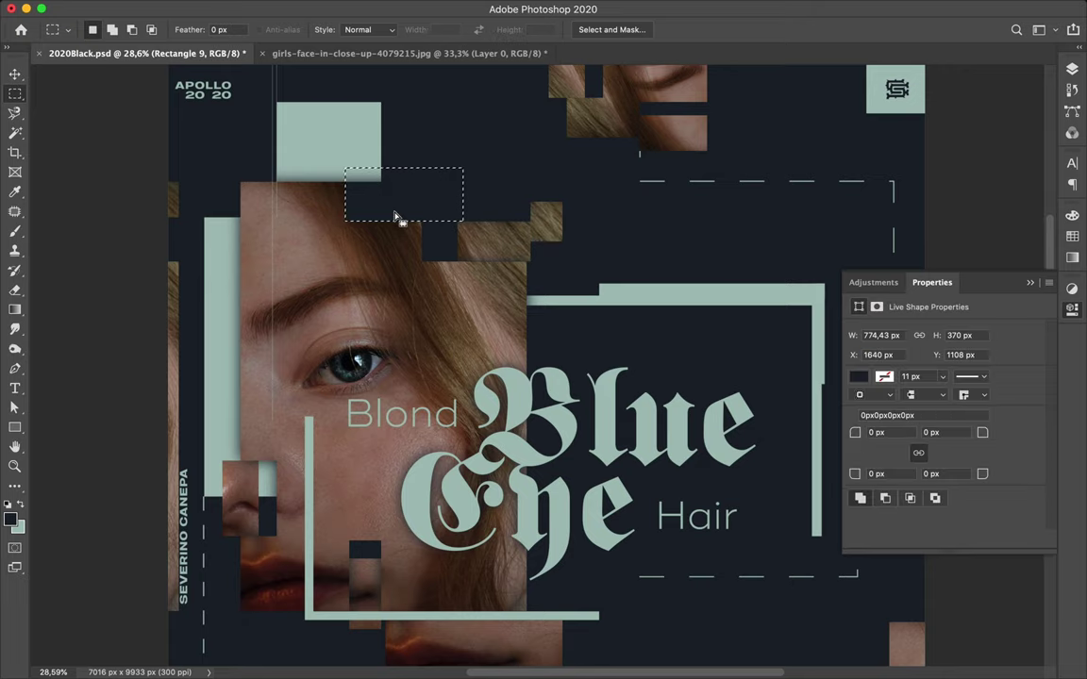
Move mint Rectangle 12 above the face and shorten it to about 632 px
key("ctrl+t")
left_click_drag(357, 165, 364, 165)
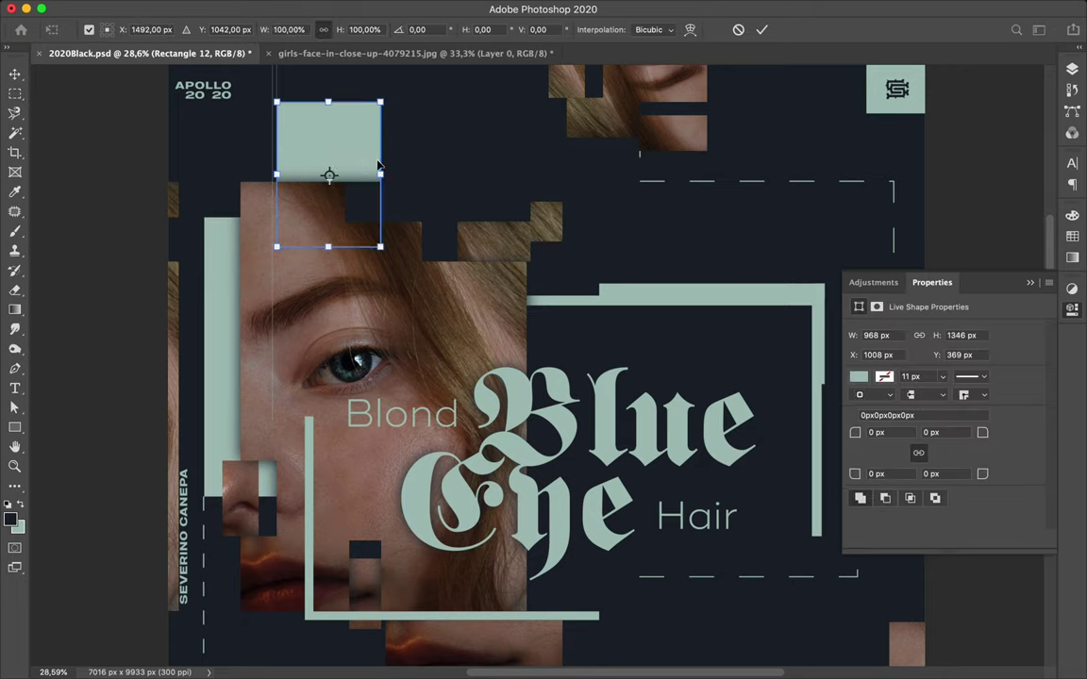
key("Return")
scroll(340, 160, "down", 3)
key("ctrl+t")
left_click_drag(292, 151, 293, 227)
key("Return")
scroll(434, 220, "down", 3)
Set the title texture Layer 21's blend mode to Overlay
key("v")
left_click(436, 282)
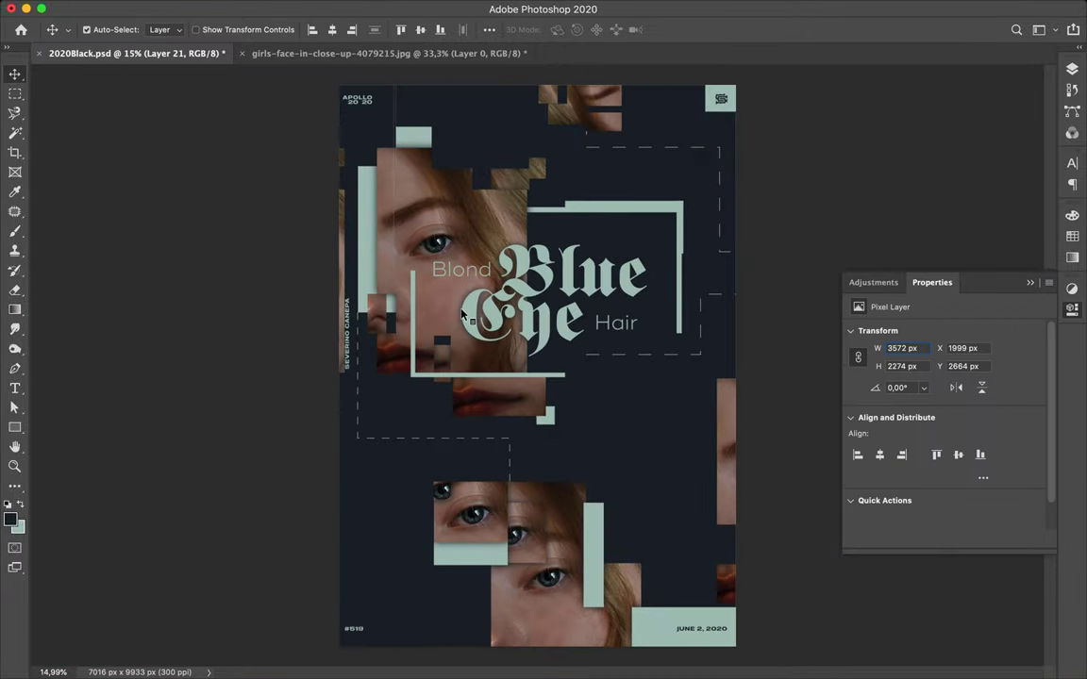
key("F7")
scroll(451, 376, "up", 3)
scroll(451, 376, "up", 3)
left_click(929, 109)
scroll(897, 256, "up", 5)
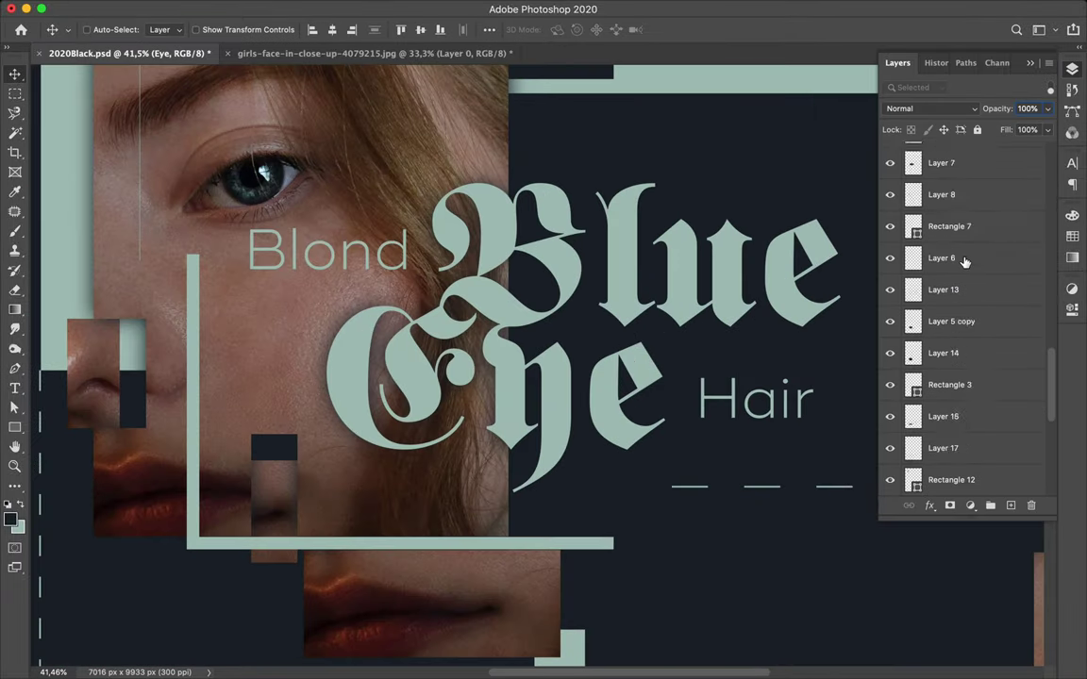
left_click(929, 449)
left_click(930, 108)
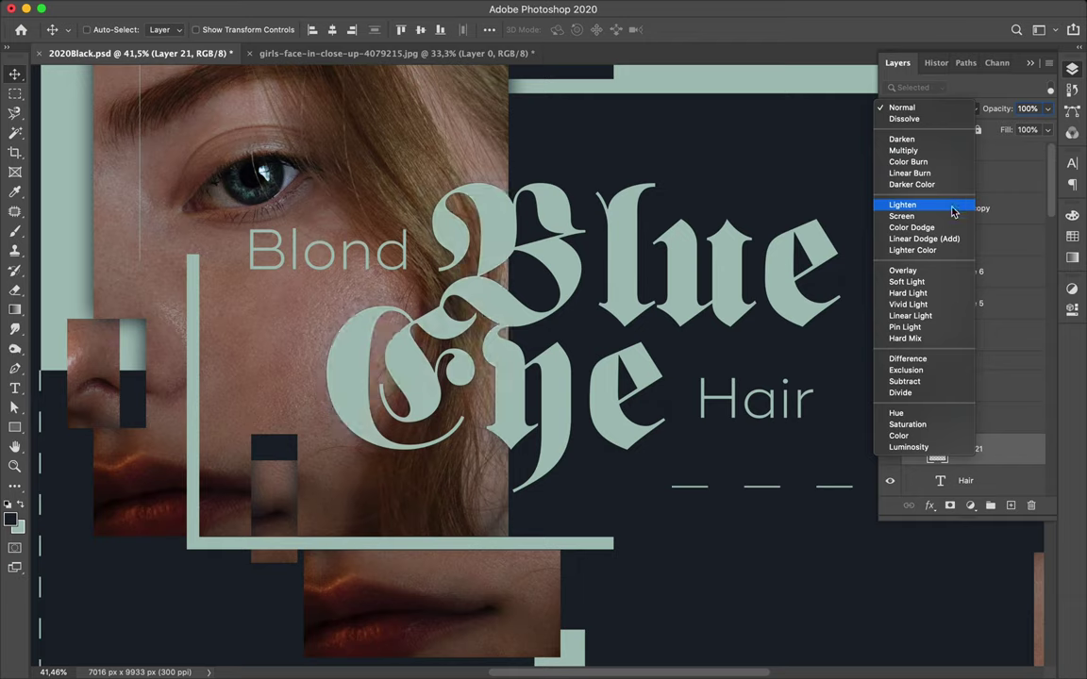
left_click(902, 270)
Draw a small rectangle at the title frame's top-left corner and move Rectangle 13 below Layer 19
scroll(657, 212, "down", 3)
scroll(657, 212, "down", 2)
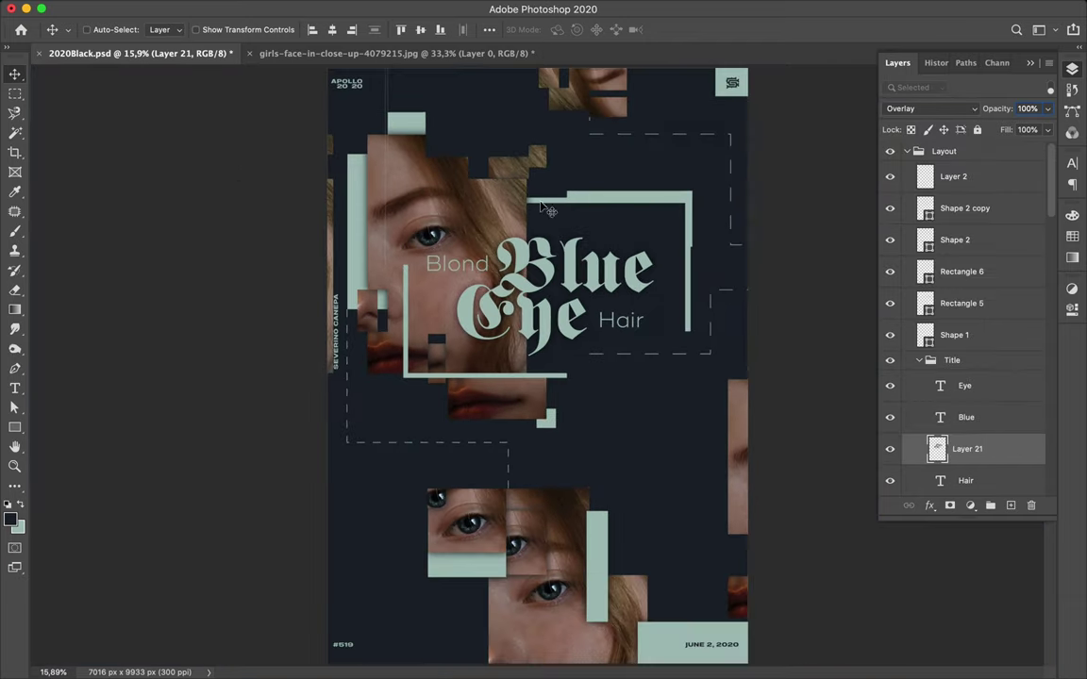
scroll(452, 179, "up", 1)
key("u")
left_click_drag(512, 207, 543, 222)
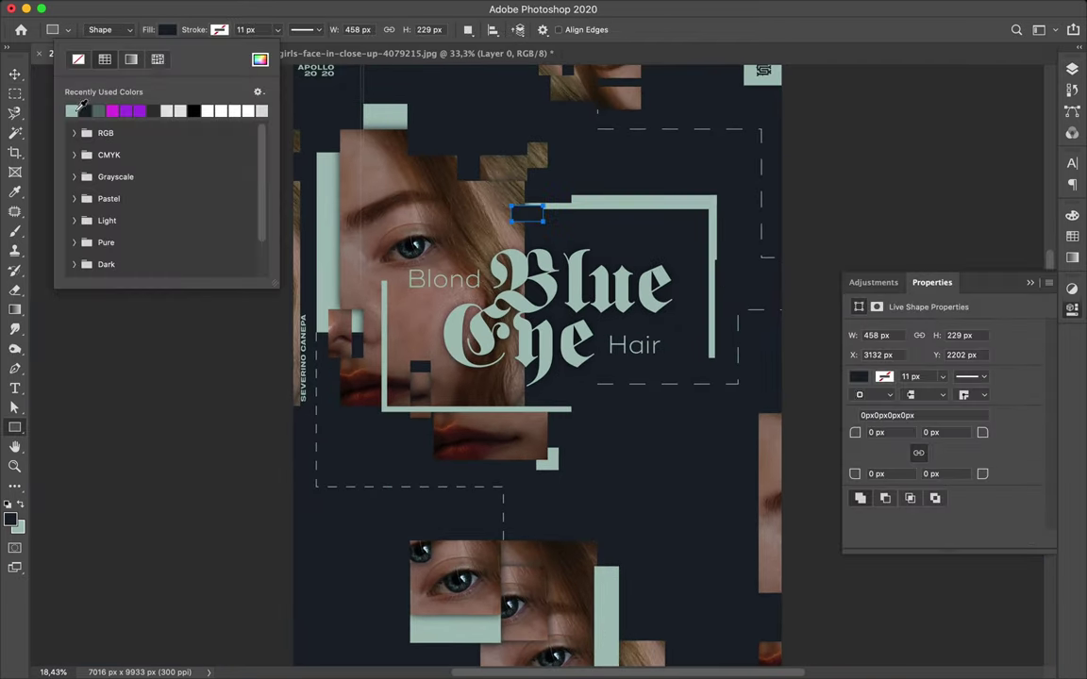
key("v")
scroll(962, 312, "down", 3)
left_click_drag(943, 213, 949, 283)
key("ctrl+t")
key("Return")
Draw a rectangular marquee selection and select the Layer 1 copy 3 piece
scroll(425, 312, "up", 1)
scroll(425, 312, "up", 1)
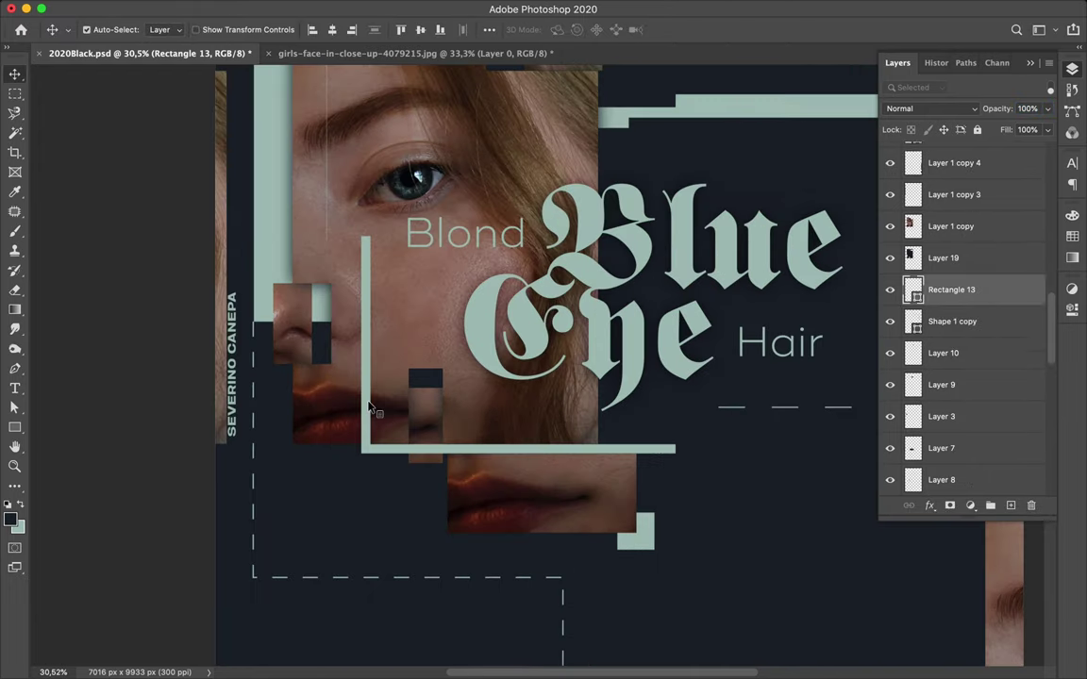
right_click(905, 160)
key("m")
left_click_drag(333, 209, 367, 396)
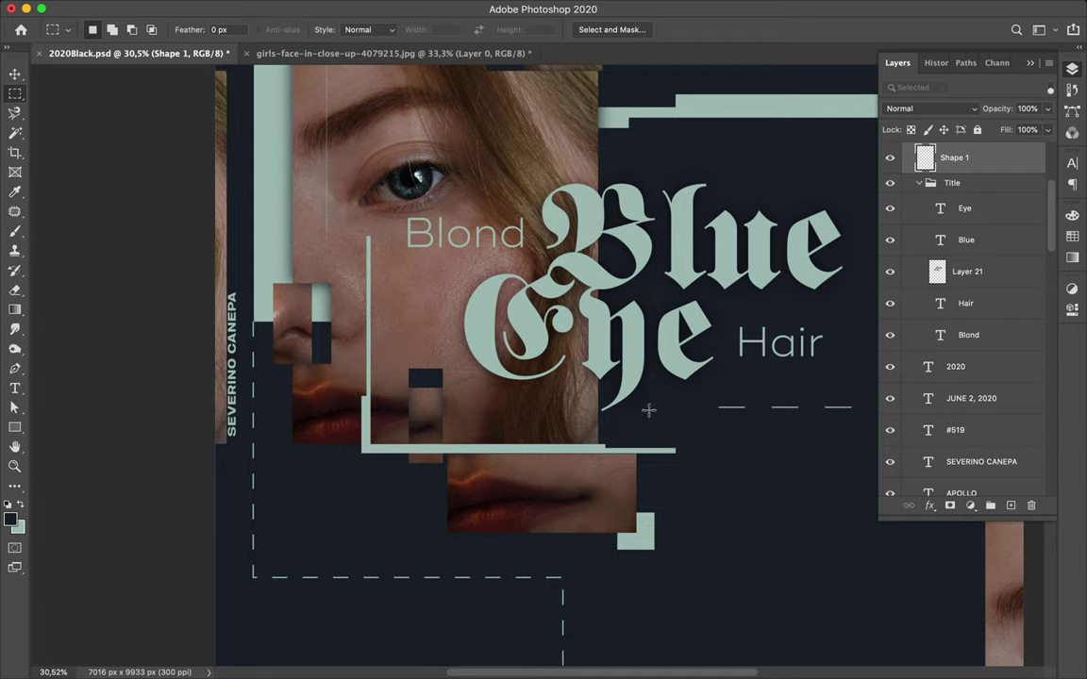
scroll(723, 378, "down", 2)
left_click(300, 359, "ctrl")
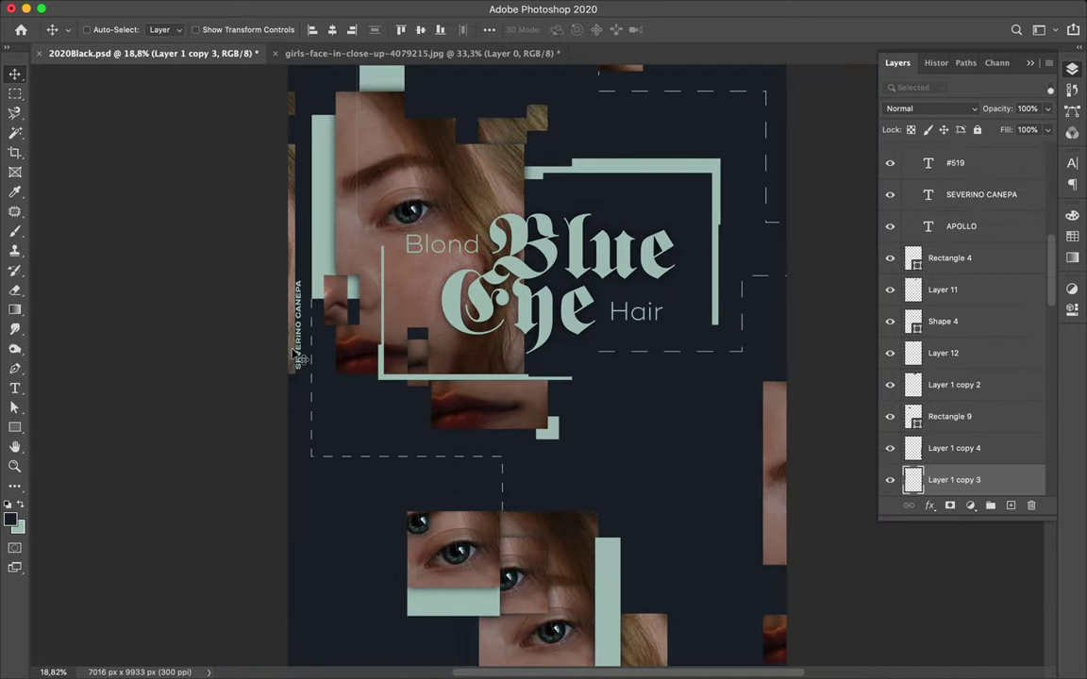
Inspect the detailed dash settings of the Shape 4 dashed outline's stroke
scroll(307, 300, "down", 1)
left_click(634, 279, "ctrl")
key("a")
left_click(686, 285)
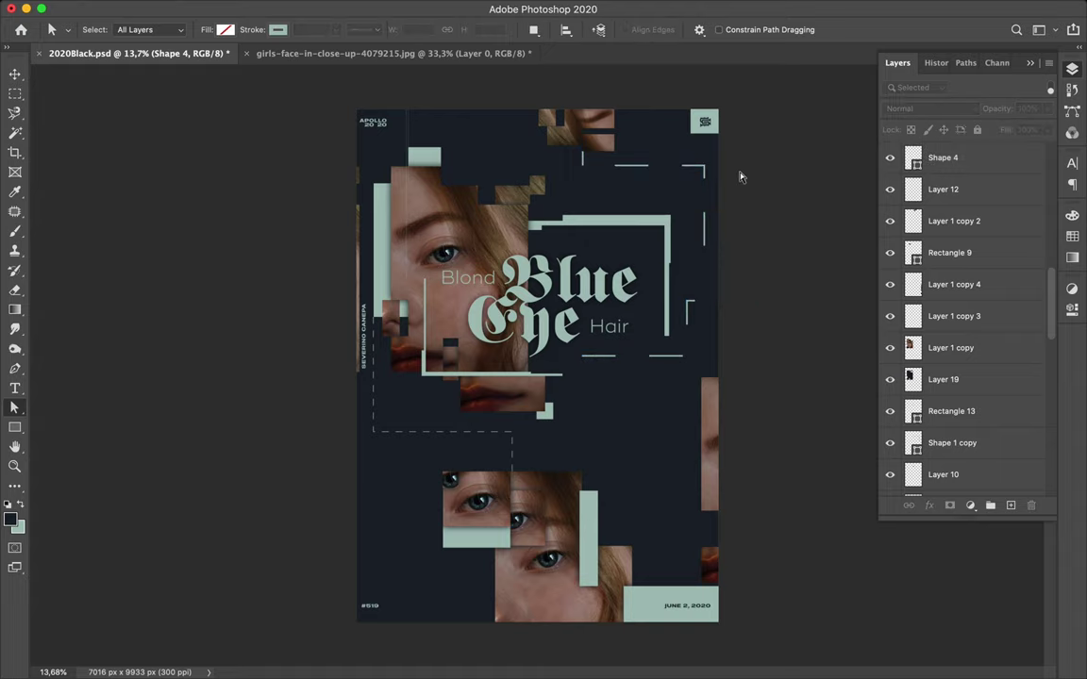
left_click(366, 31)
left_click(364, 214)
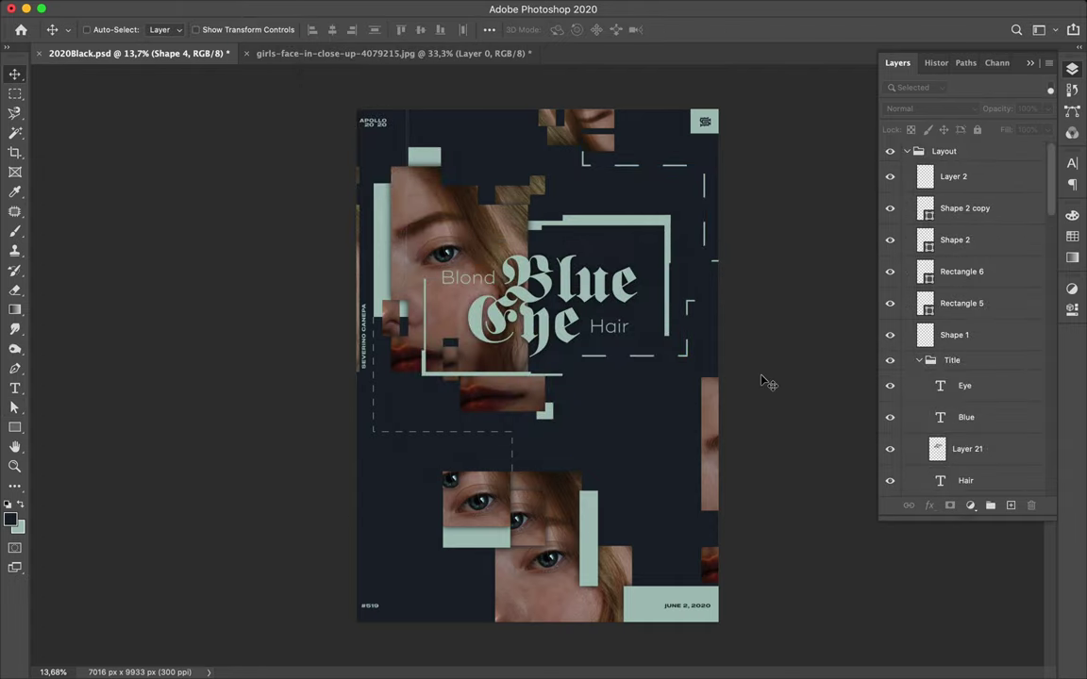
left_click(409, 136, "ctrl")
Duplicate the Shape 2 dashed lines and move the copy to the poster's lower right
scroll(410, 128, "up", 5)
left_click(359, 157, "ctrl")
scroll(619, 275, "down", 5)
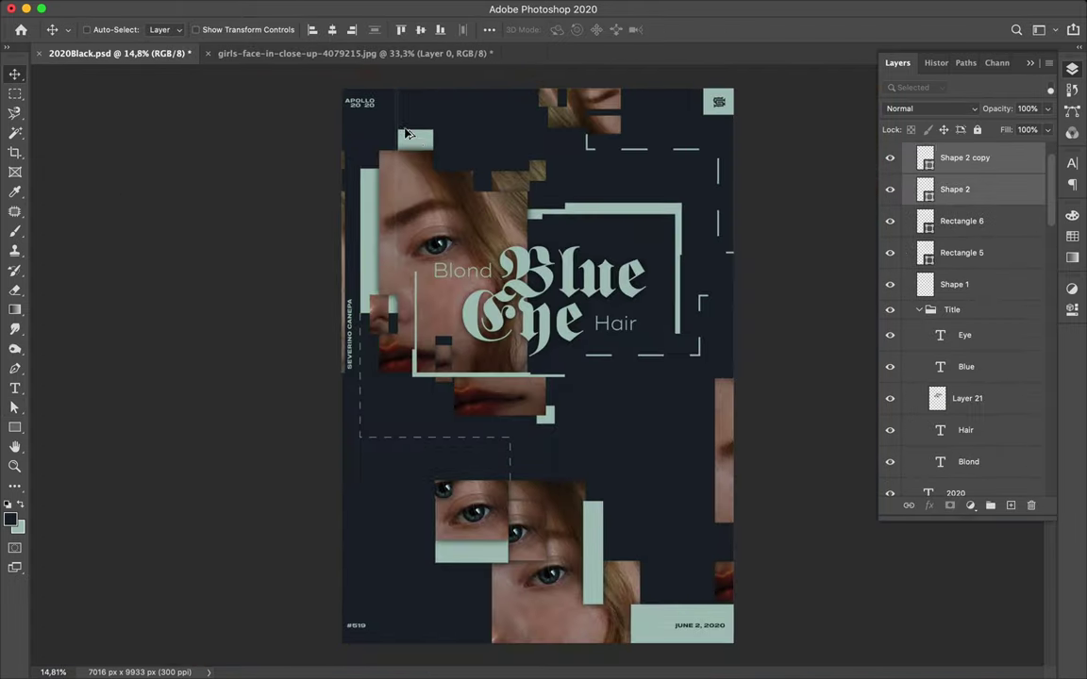
key("ctrl+alt+t")
scroll(701, 481, "up", 5)
left_click_drag(715, 460, 755, 392)
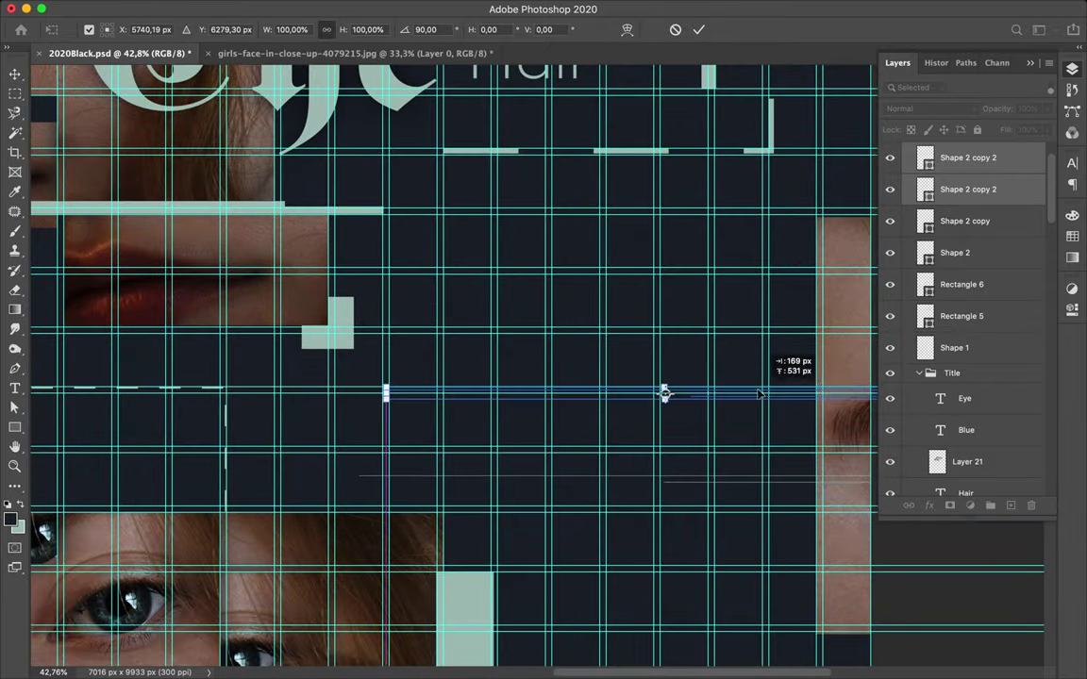
key("Return")
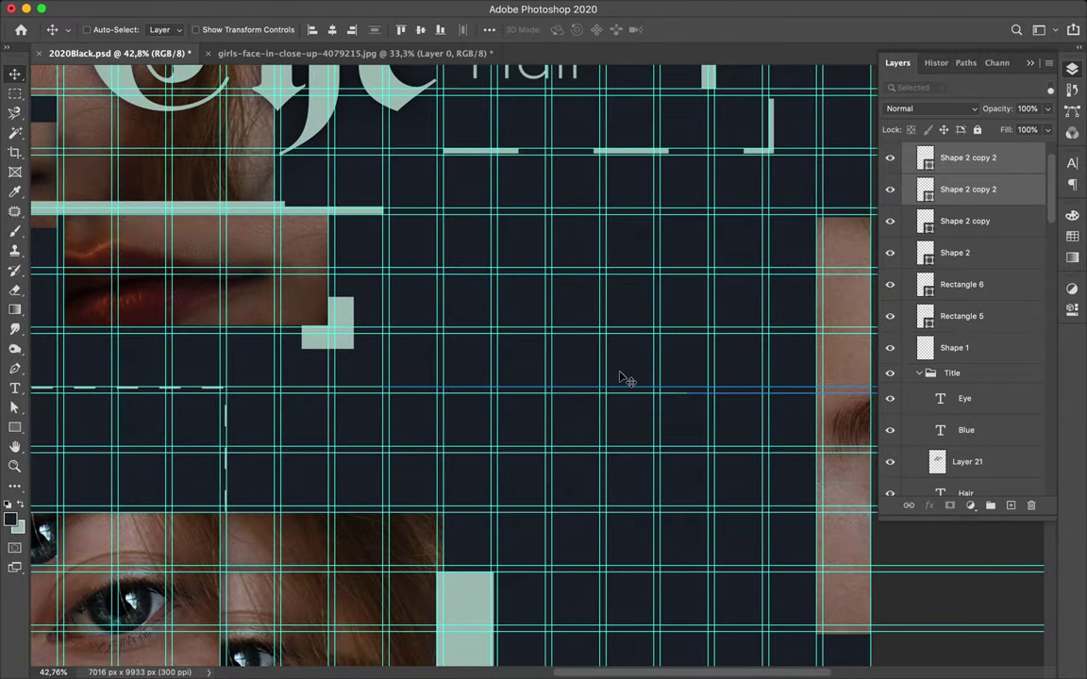
Marquee-select the bottom eye crops and mint blocks and shift them slightly right
scroll(623, 378, "down", 3)
scroll(625, 377, "down", 2)
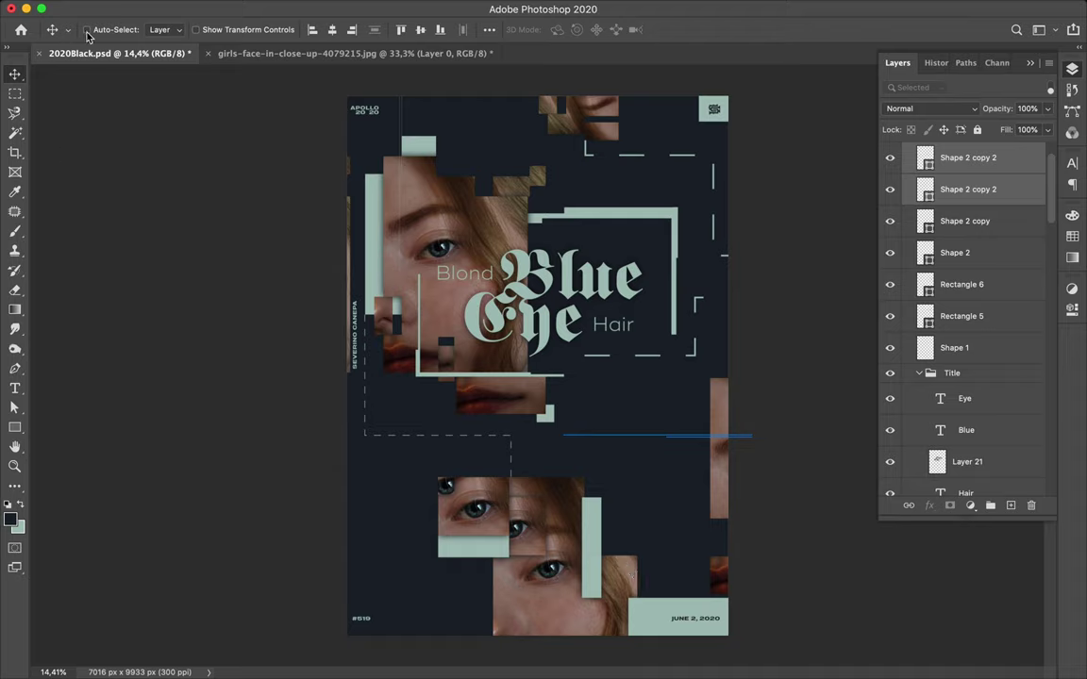
mouse_move(330, 505)
left_mouse_down()
mouse_move(619, 637)
mouse_move(596, 649)
left_mouse_up()
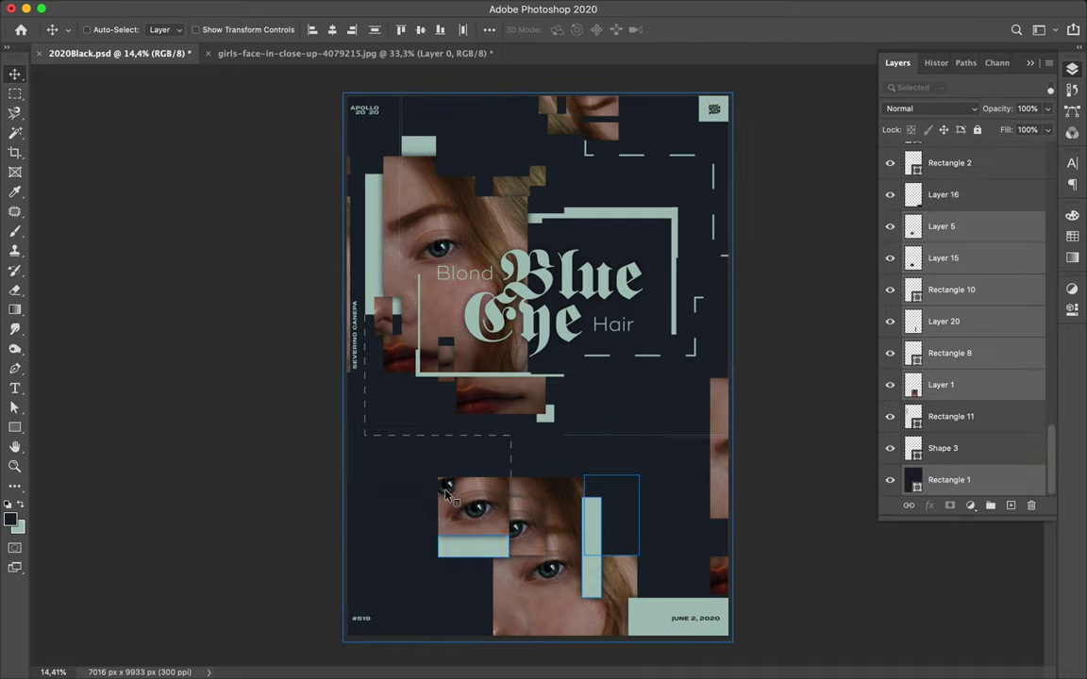
left_click_drag(527, 553, 610, 548)
Show the poster full-screen with a light gray surround
scroll(546, 553, "up", 3)
scroll(614, 551, "down", 4)
key("g")
key("f")
key("f")
right_click(813, 487)
left_click(835, 543)
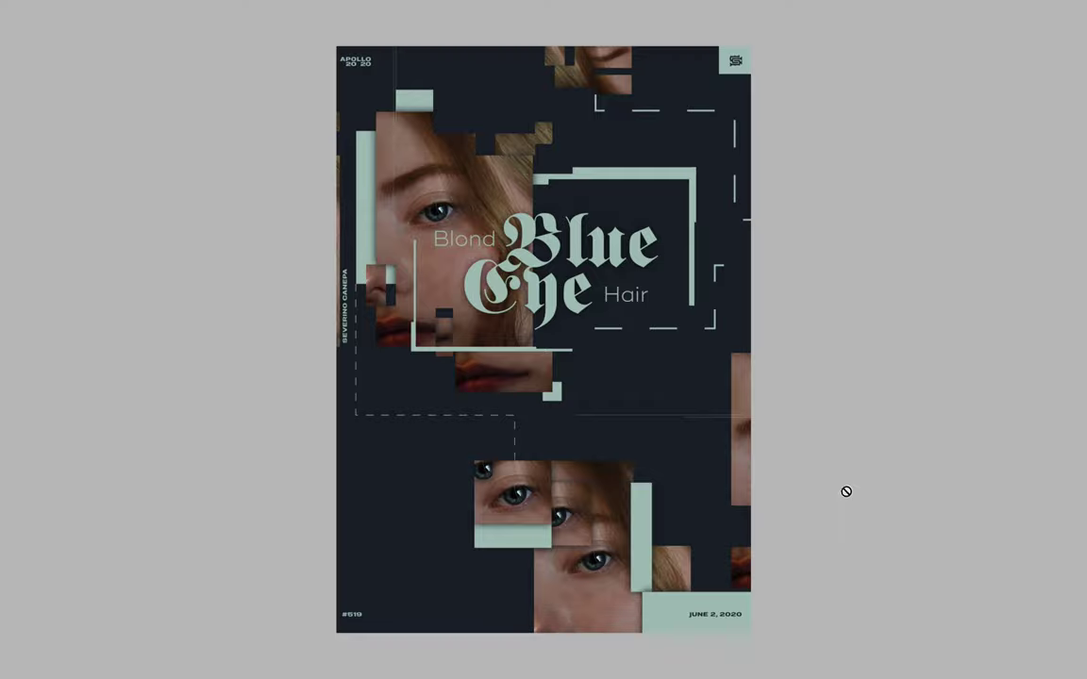
Change the full-screen surround to a custom white colour
right_click(847, 492)
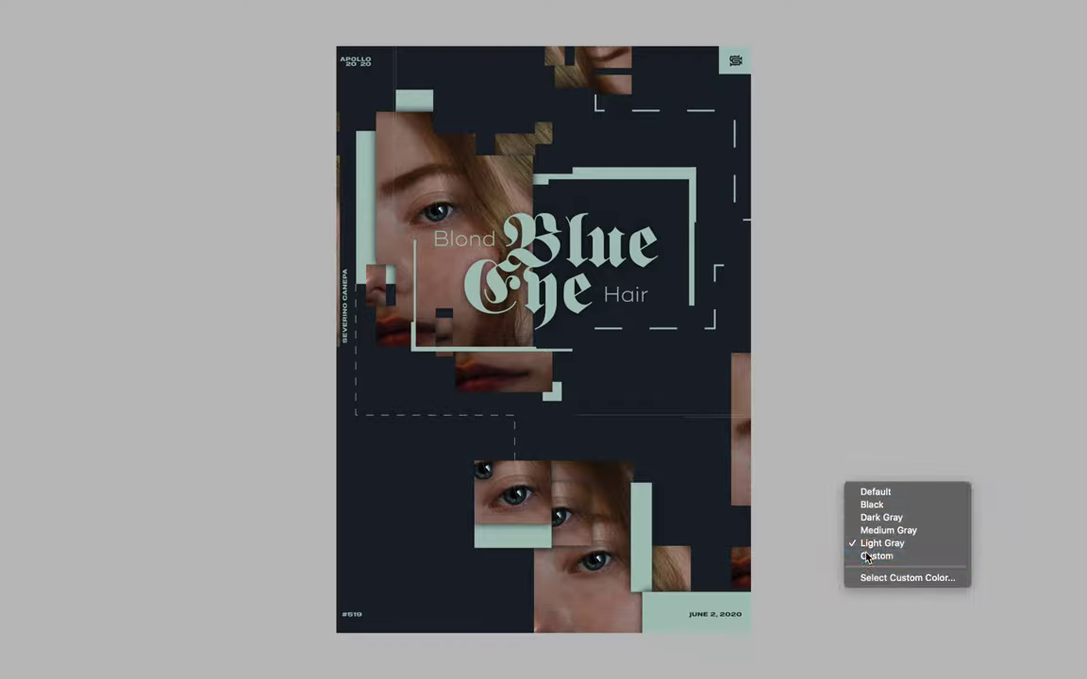
left_click(874, 555)
right_click(861, 528)
right_click(880, 565)
left_click(934, 662)
left_click(984, 414)
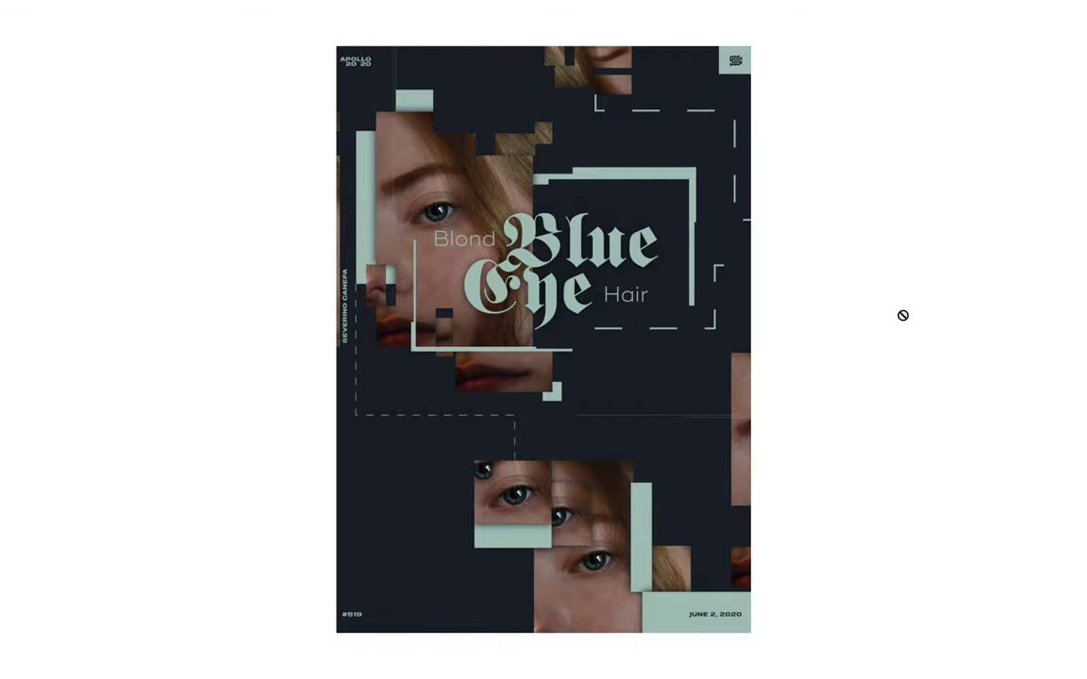